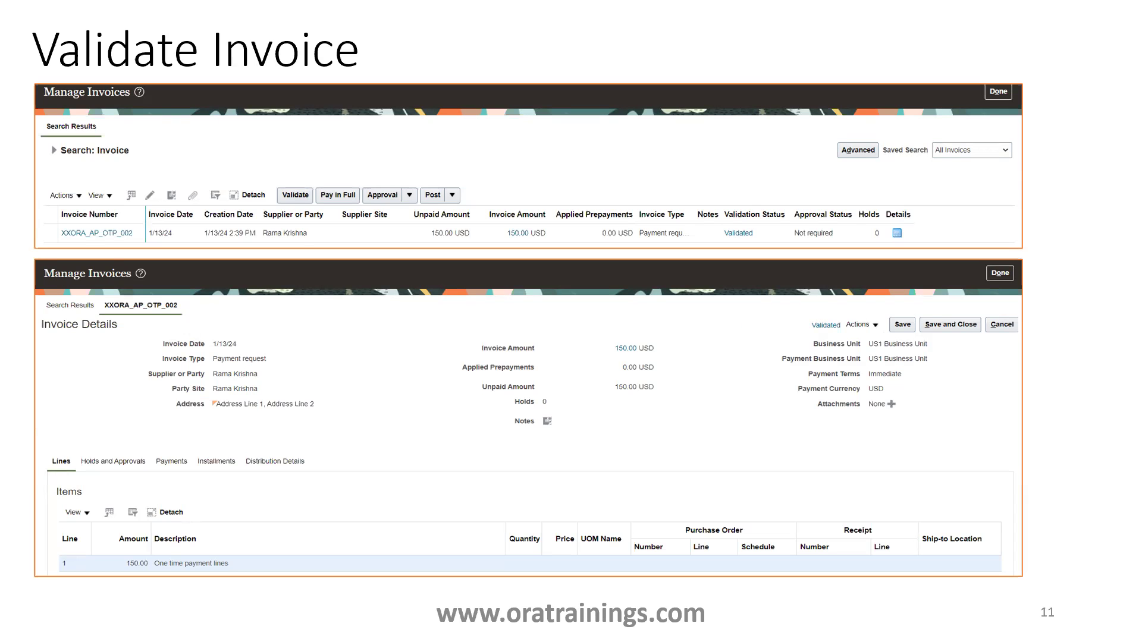
Step: Page forward past Purge Interface Tables, then back to the Reference slide for Import Payables Payment Requests
key(Right)
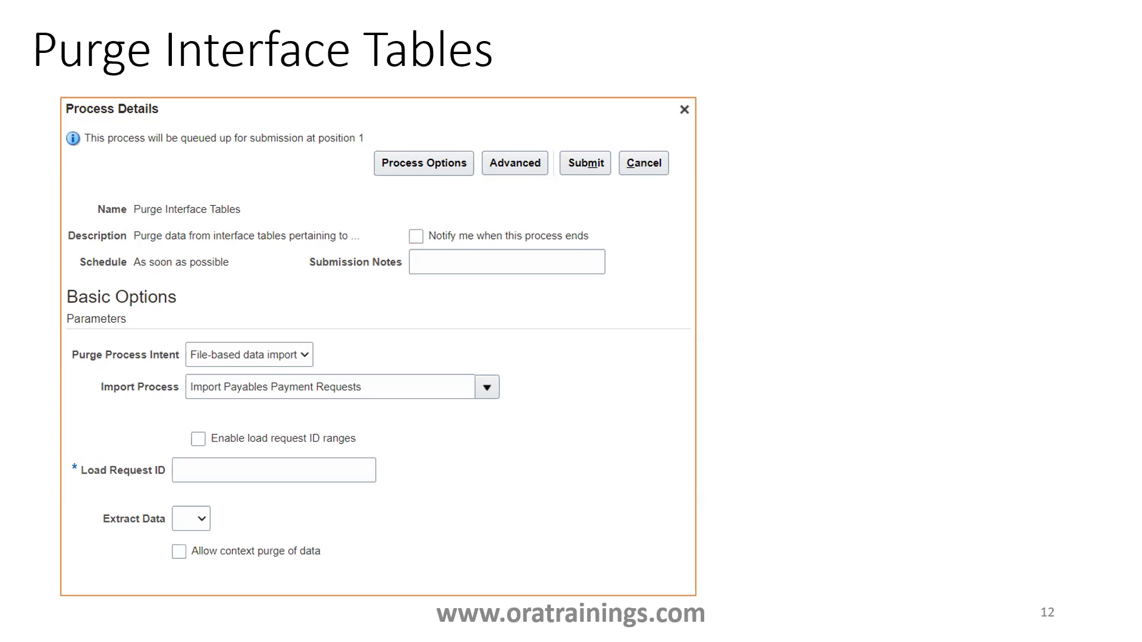
key(Right)
key(Right)
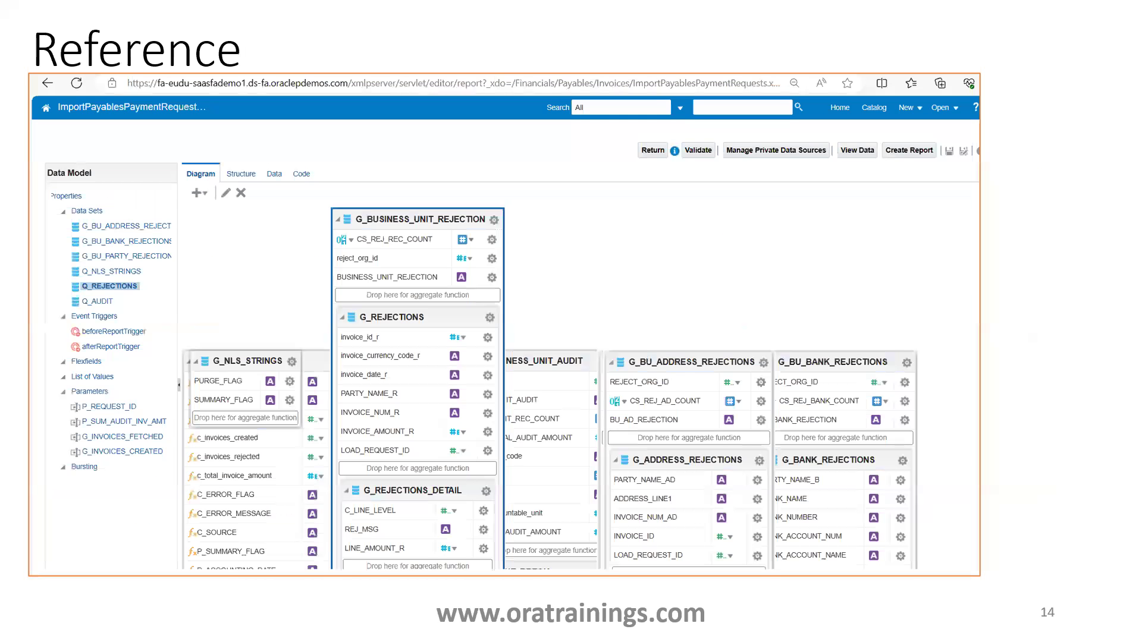
key(Left)
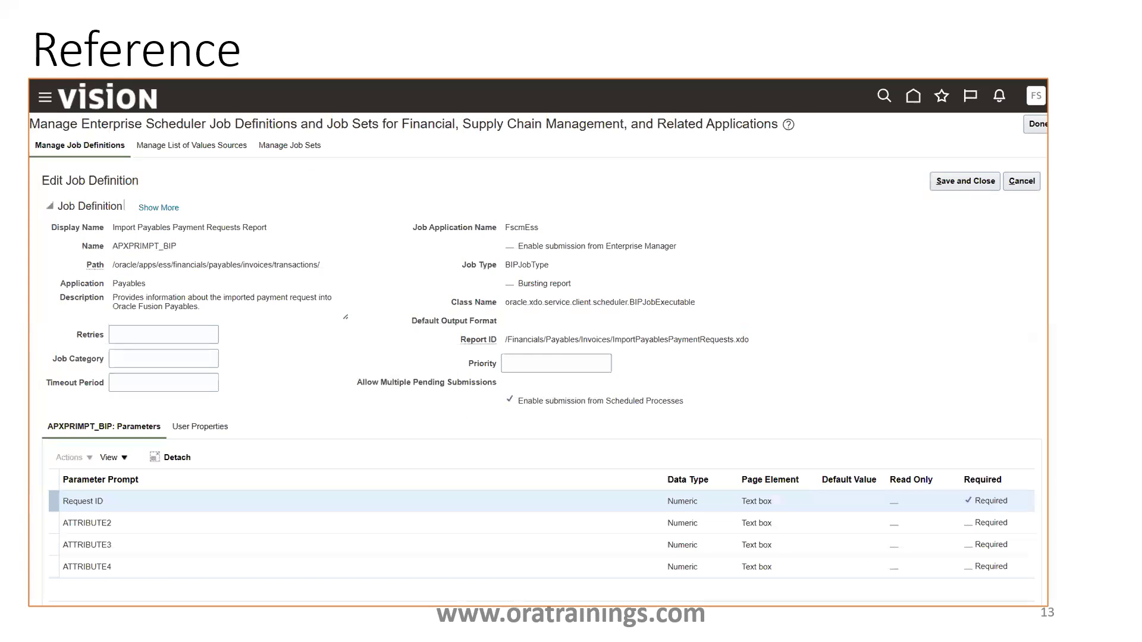
key(alt+Tab)
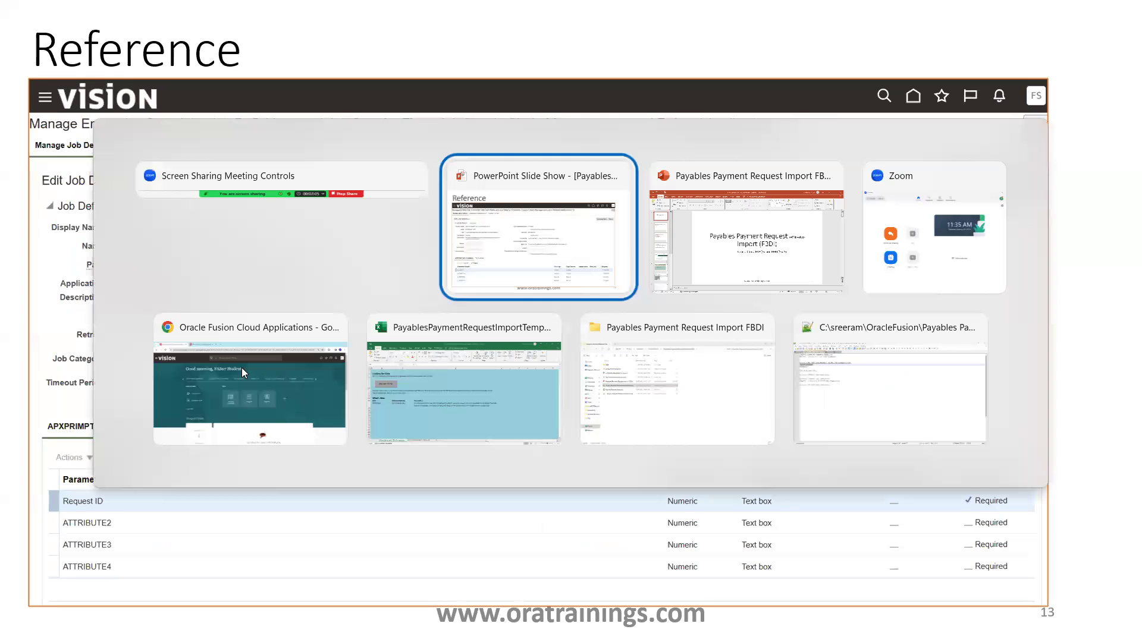
Step: On the AP_PAYMENT_REQUESTS_INT sheet, set A5's transaction identifier to 100 and enter a new party name in B5
key(Tab)
key(Tab)
key(Tab)
key(Tab)
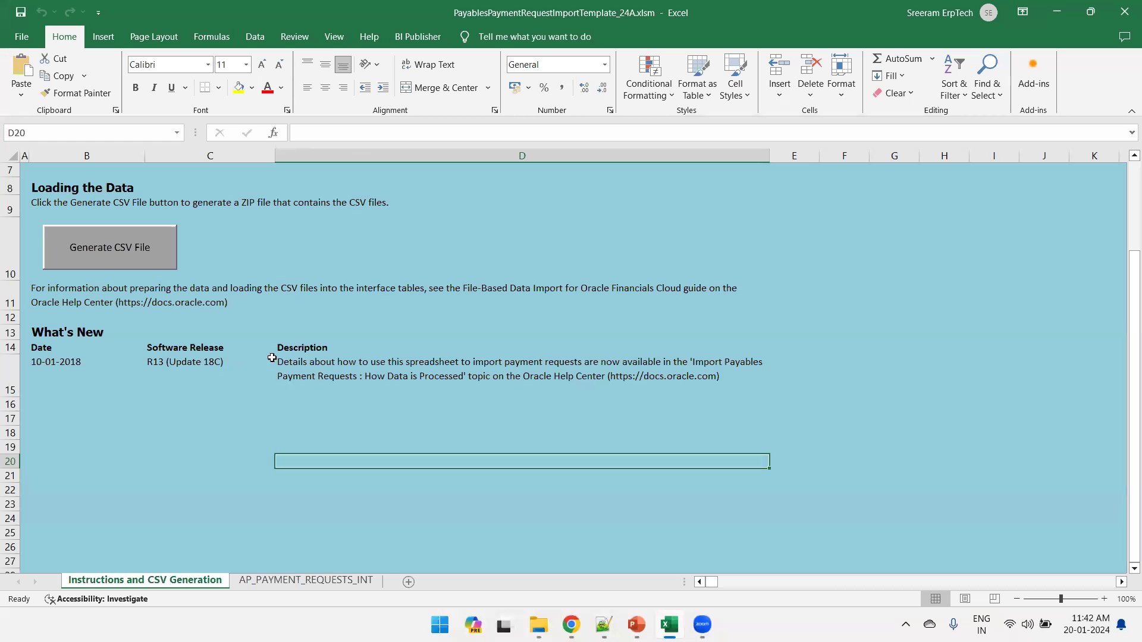
click(269, 582)
click(126, 272)
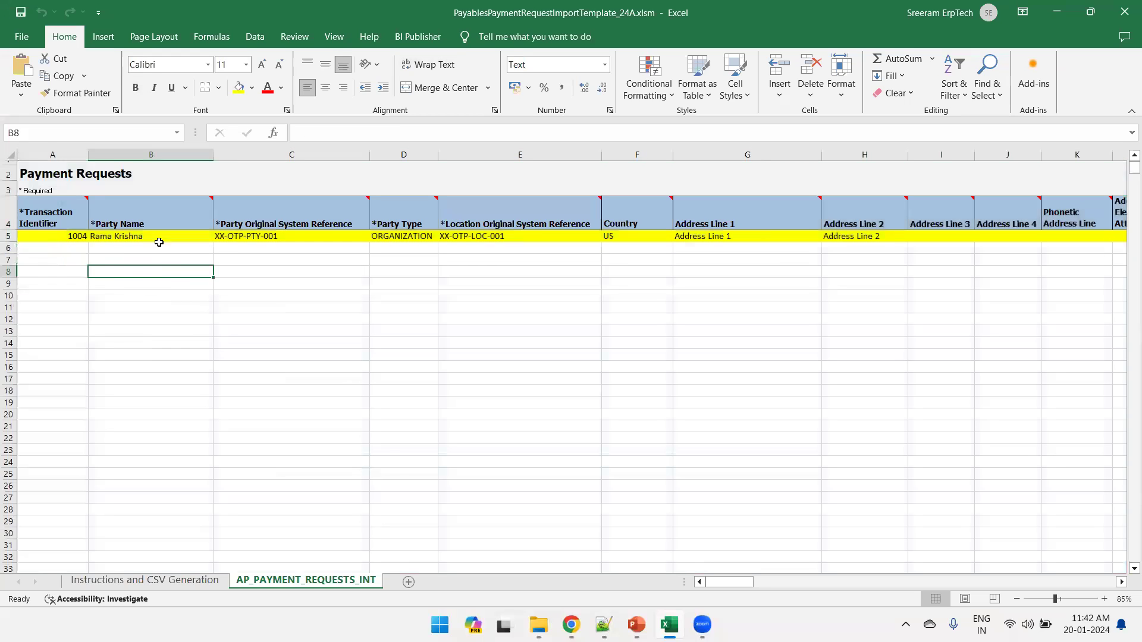
click(69, 238)
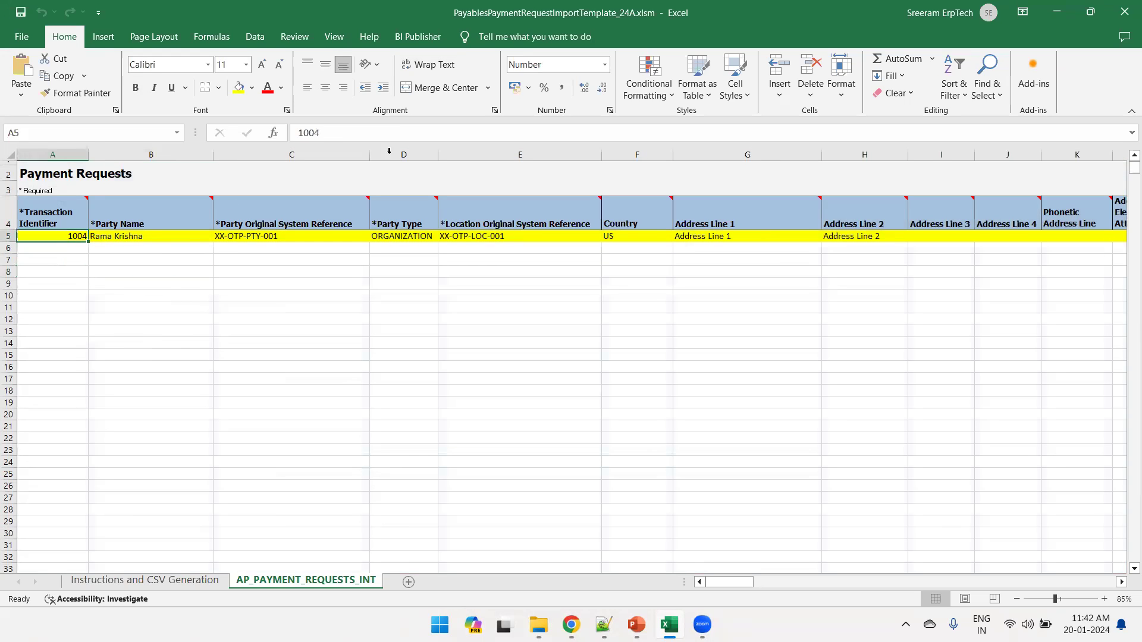
click(361, 136)
key(BackSpace)
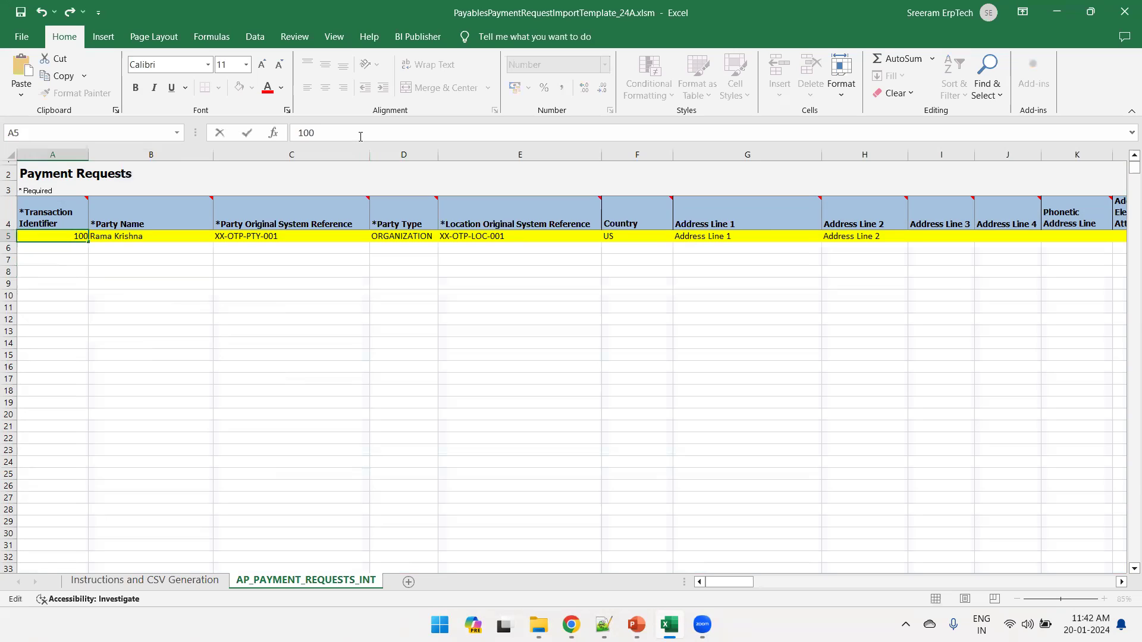
key(Tab)
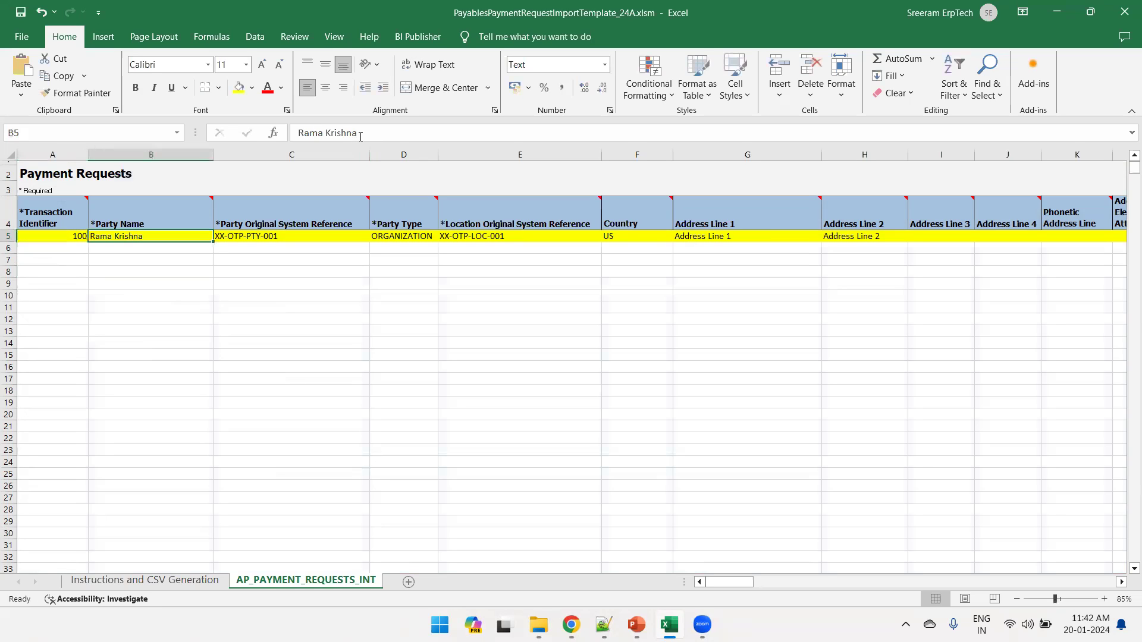
text(J)
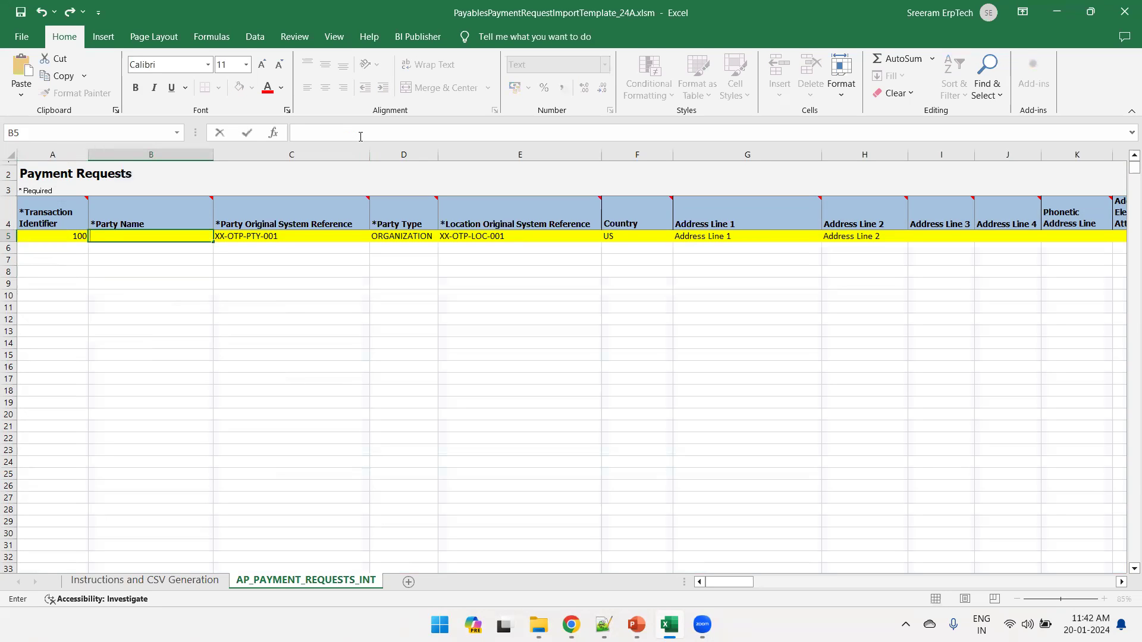
text(ai Ram)
key(Tab)
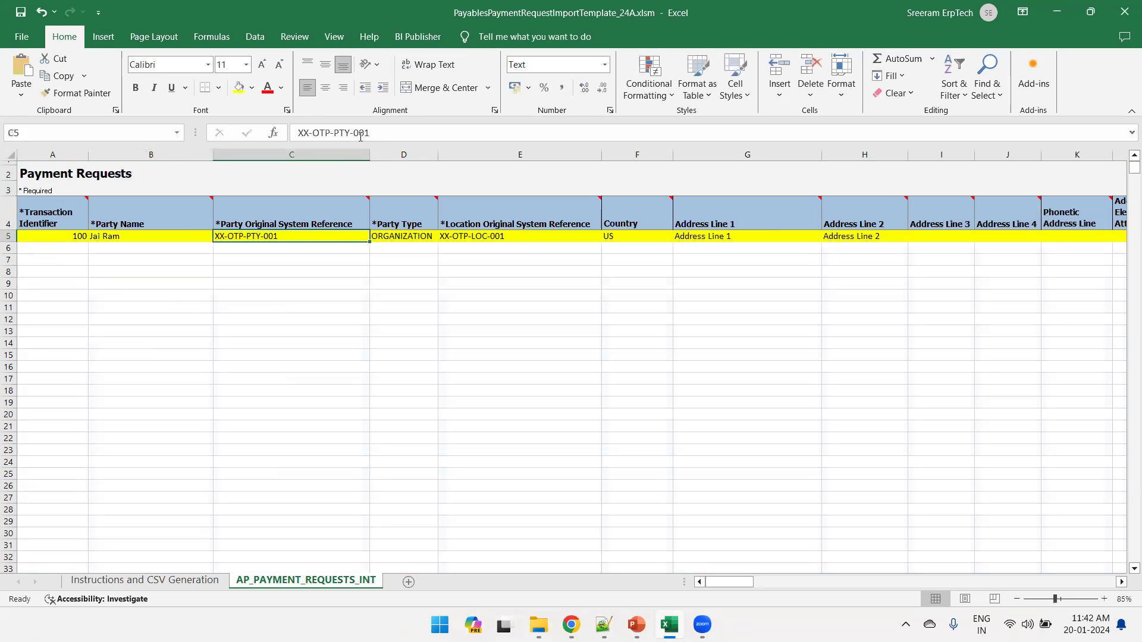
Step: Change row 5's party and location references to XX-OTP-PTY-007 and XX-OTP-LOC-007
key(F2)
key(BackSpace)
text(7)
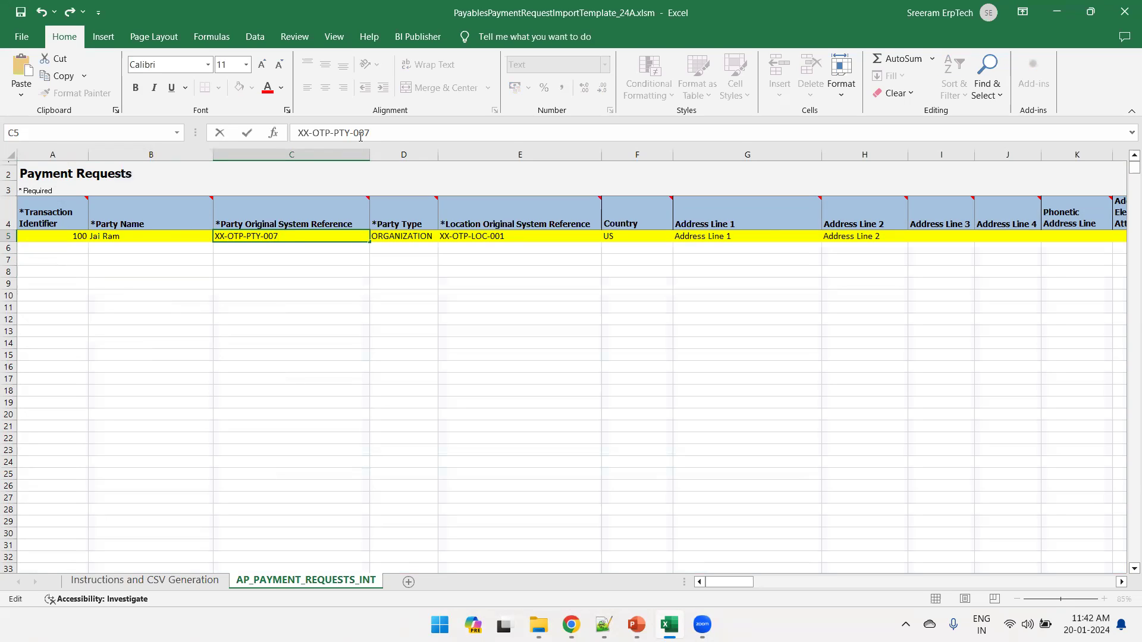
key(Tab)
key(Tab)
key(Tab)
key(shift+Tab)
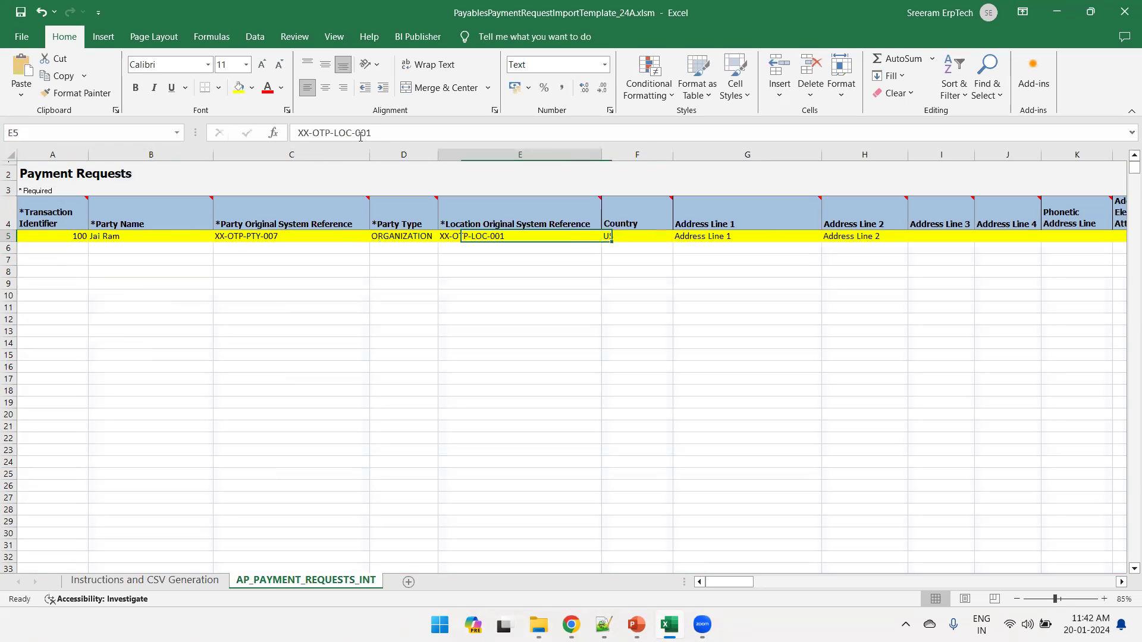
key(F2)
key(BackSpace)
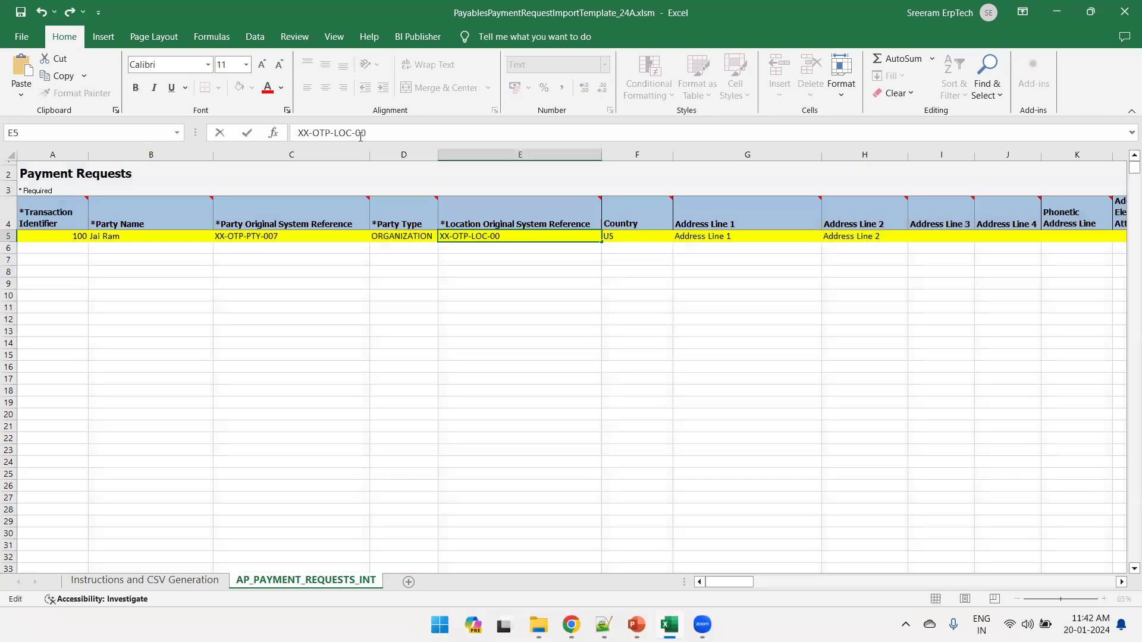
text(7)
key(Tab)
key(Tab)
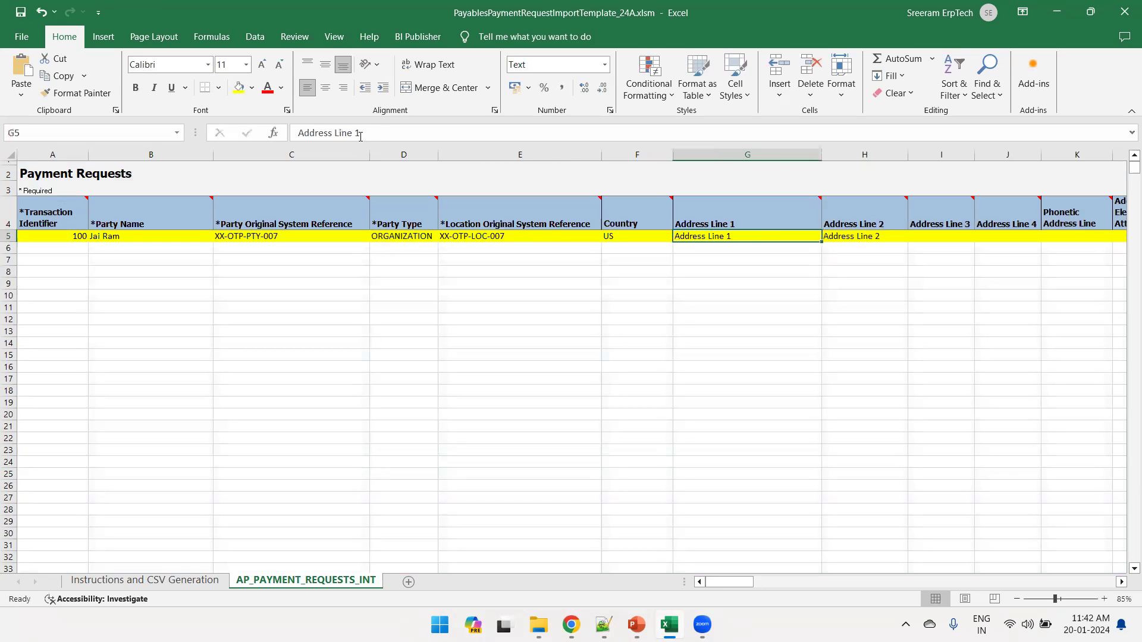
key(Tab)
key(Tab)
key(Tab)
key(Tab)
key(Tab)
key(Tab)
key(Tab)
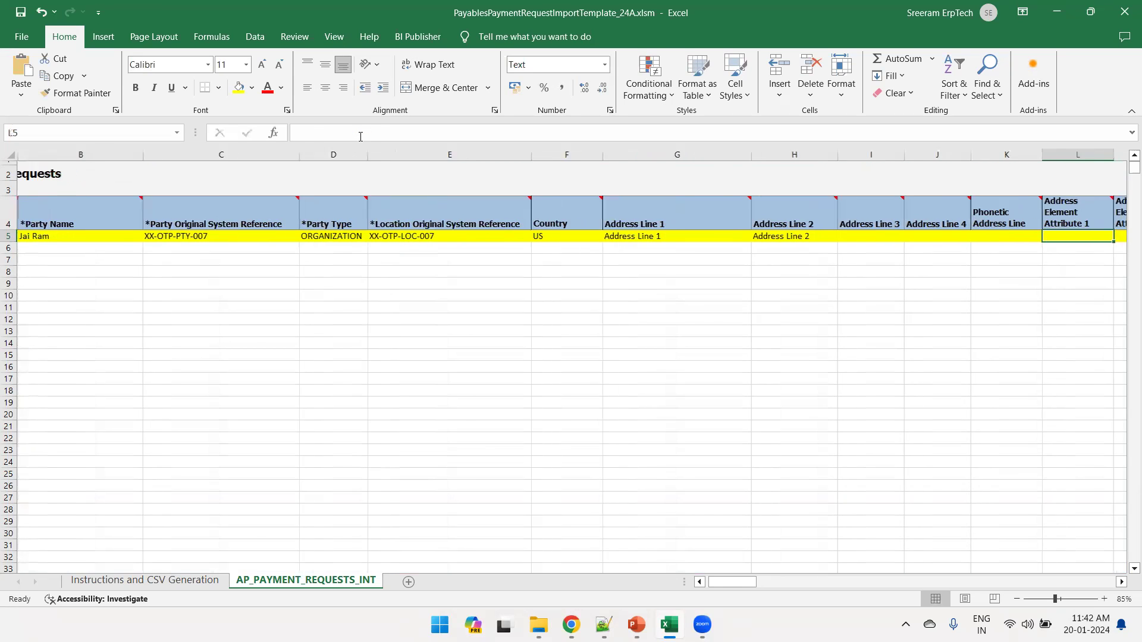
key(Tab)
key(Tab)
key(Tab)
key(Tab)
key(Tab)
key(Tab)
key(Tab)
key(Tab)
key(Tab)
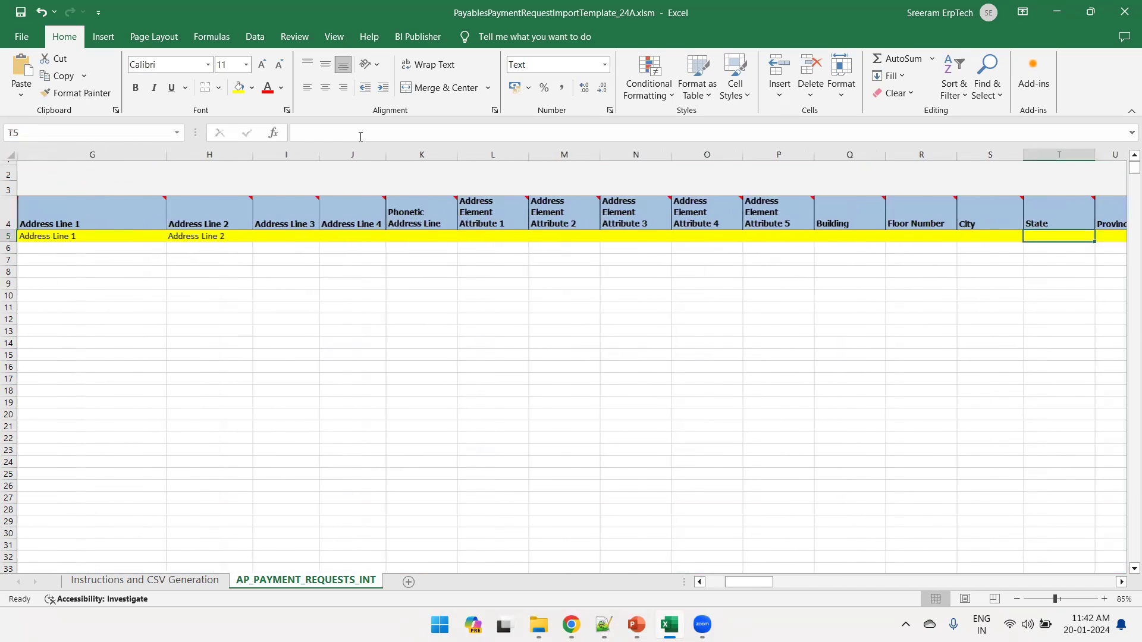
key(Tab)
key(Tab)
key(Tab)
key(Tab)
key(Tab)
key(Tab)
key(Tab)
key(Tab)
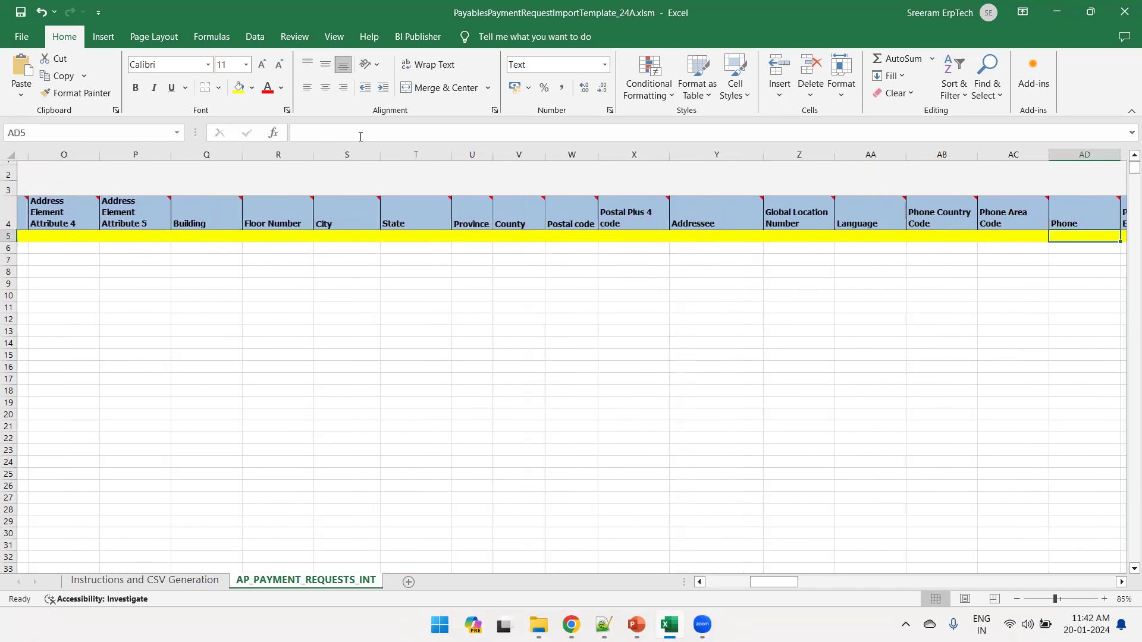
Step: Find the Invoice Number column and change AZ5 from XXORA_AP_OTP_002 to XXORA_AP_OTP_007
key(ctrl+f)
text(invoice num)
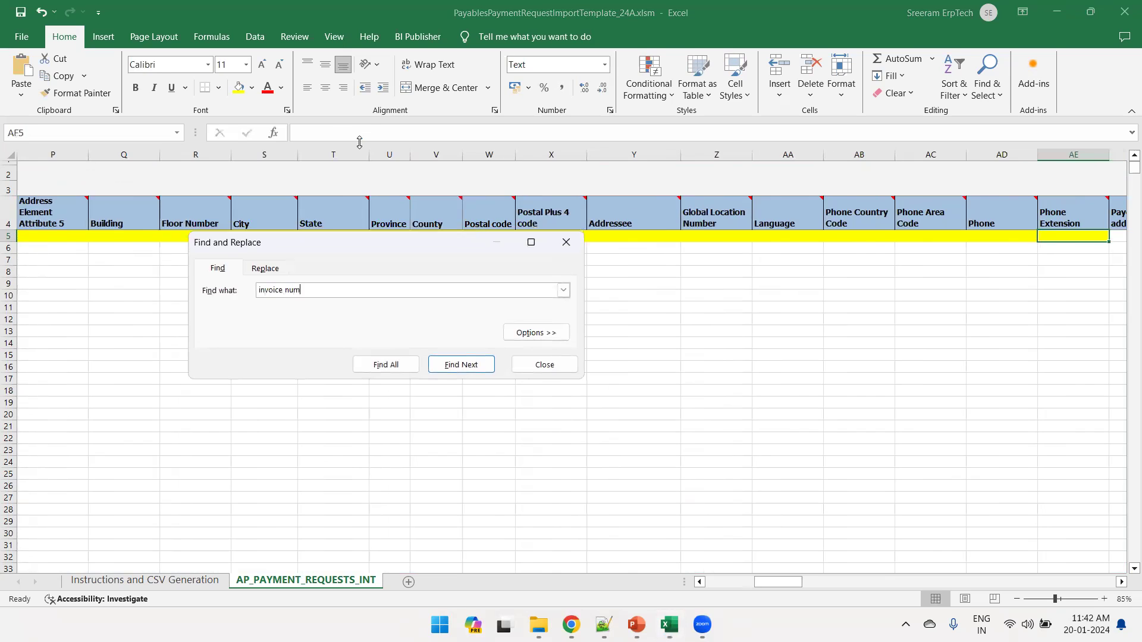
key(Return)
key(Escape)
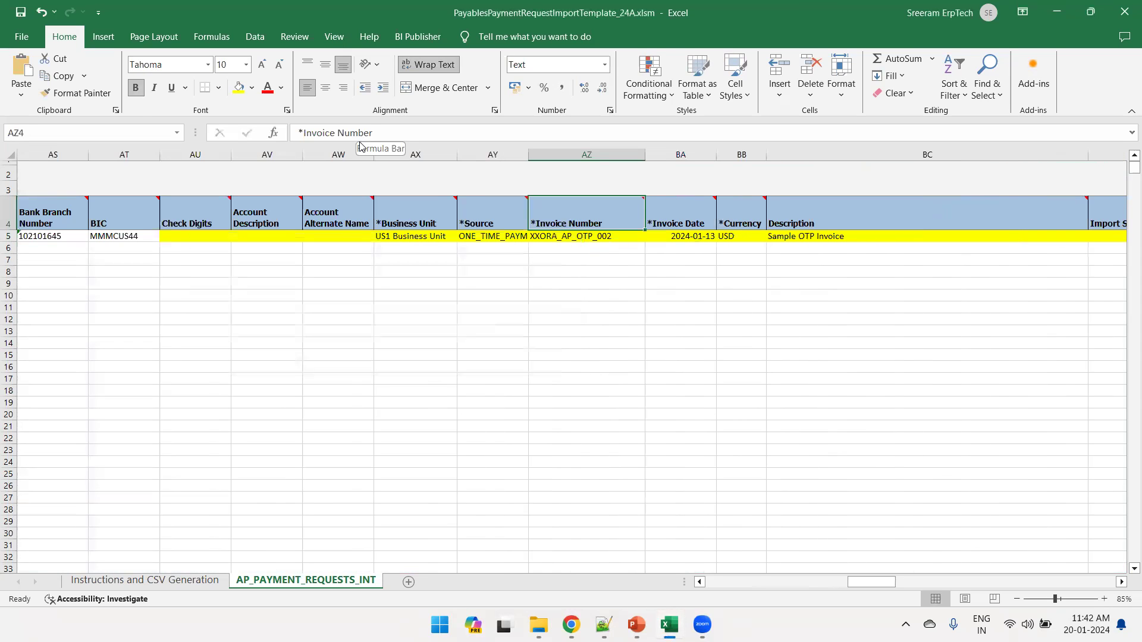
key(Down)
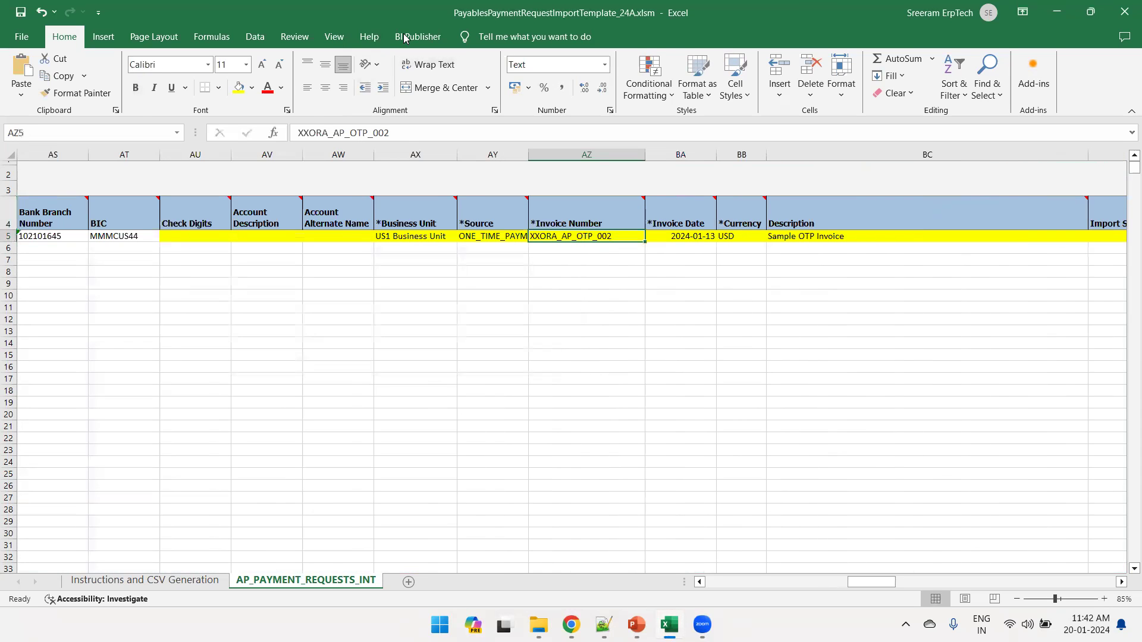
click(406, 133)
key(BackSpace)
text(7)
click(315, 246)
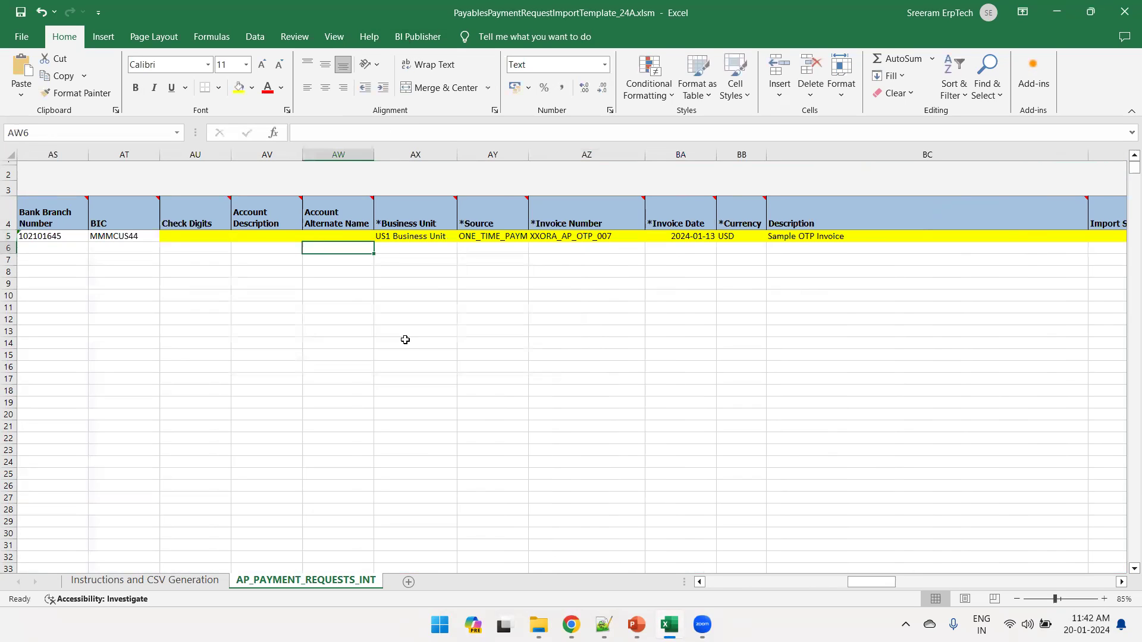
drag(881, 583, 697, 598)
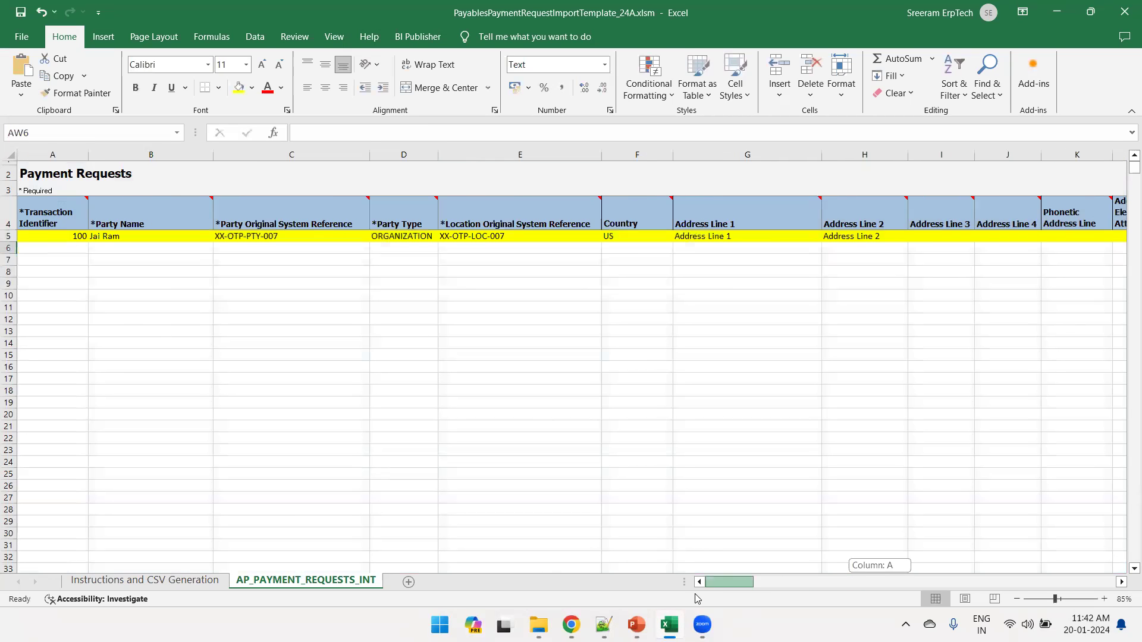
Step: Change A5's transaction identifier to 1007 and clear the Party Tax Registration Number
click(56, 237)
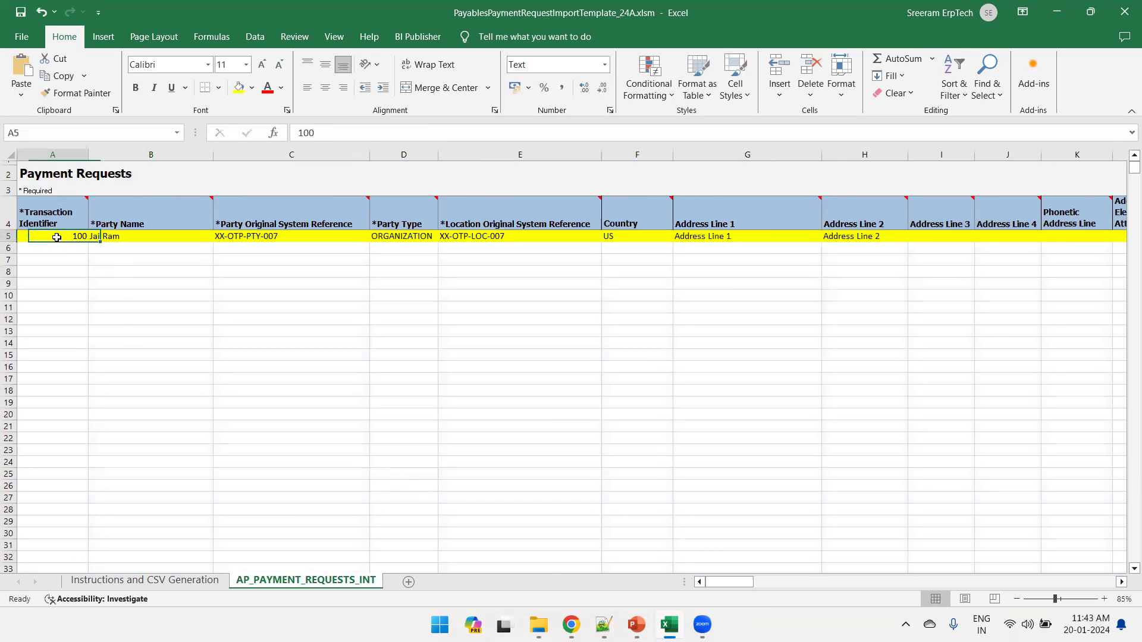
click(342, 137)
text(7)
key(Tab)
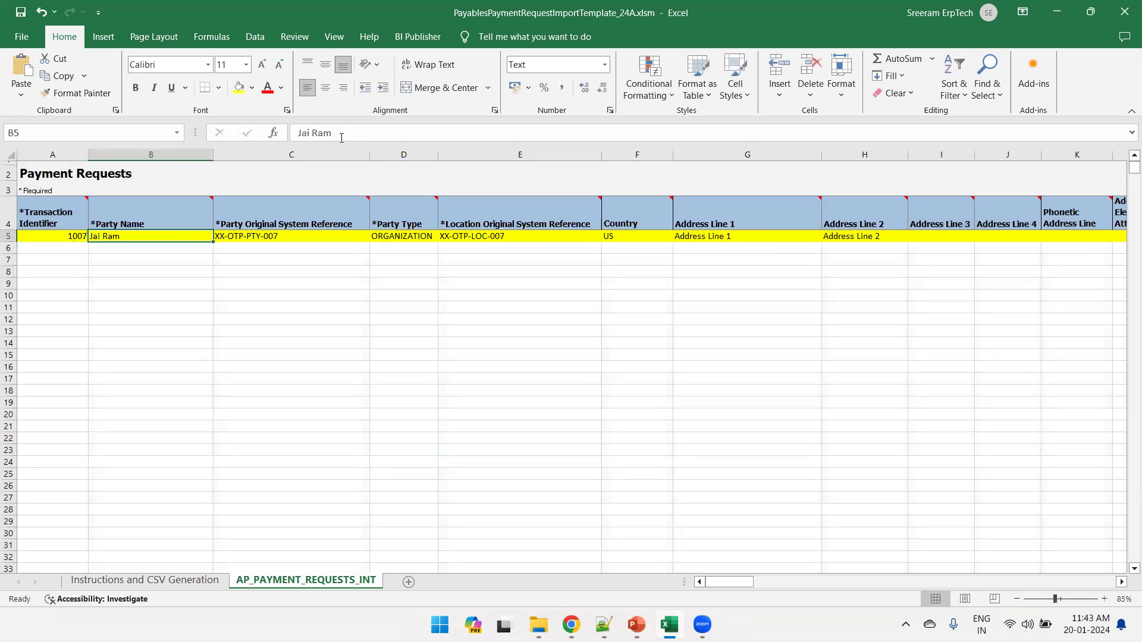
key(Tab)
key(Tab)
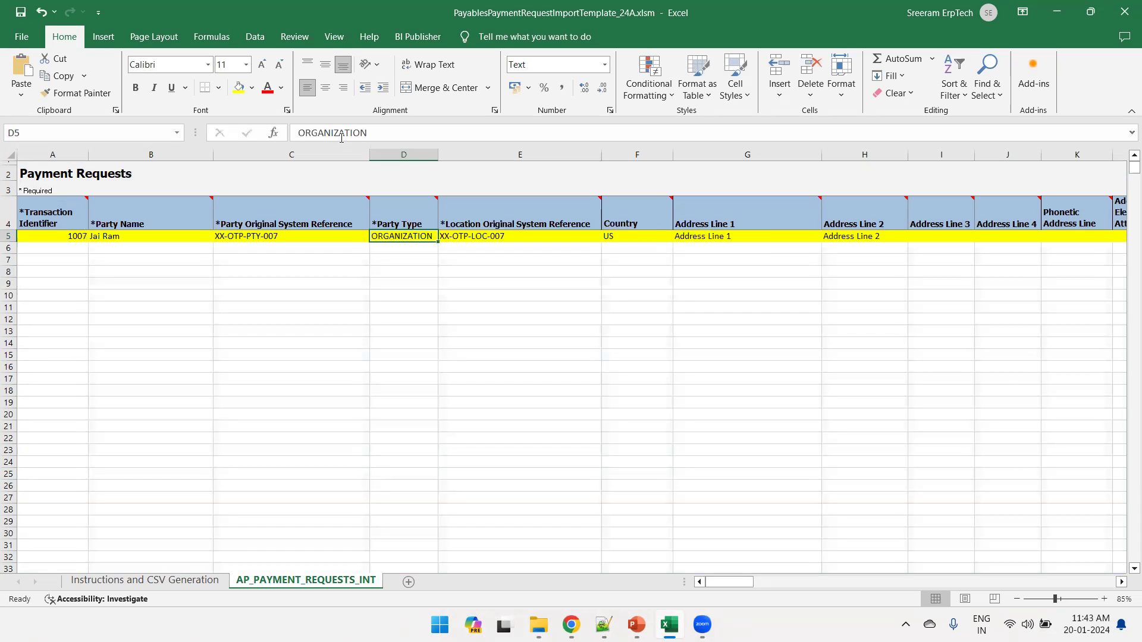
key(shift+Tab)
key(Tab)
key(Tab)
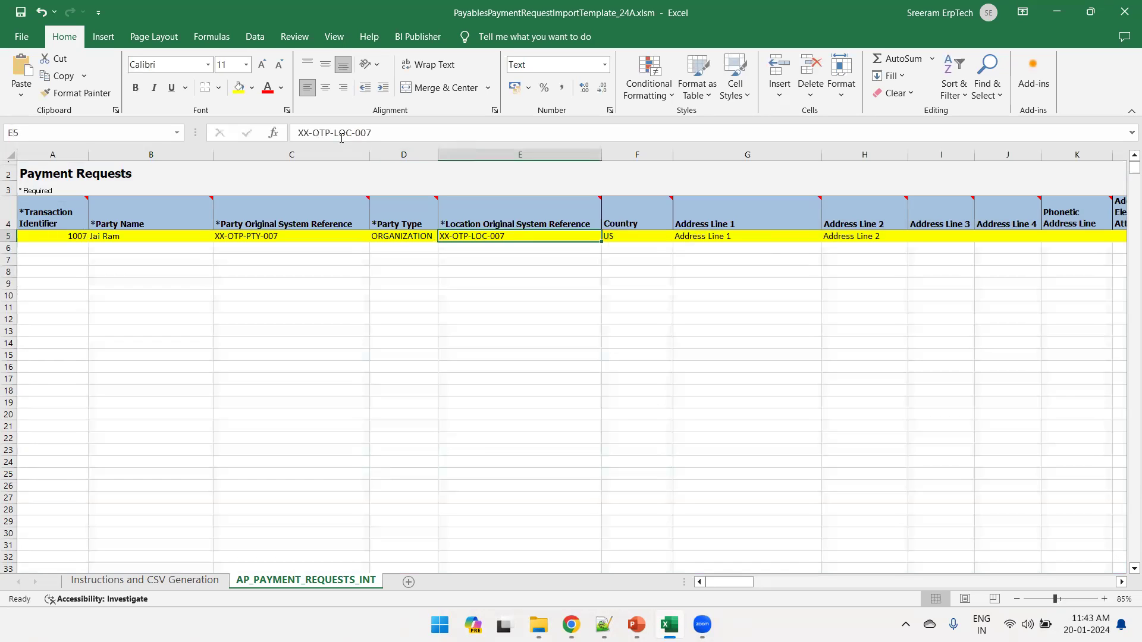
key(Tab)
key(Tab)
key(Tab)
key(Tab)
key(Tab)
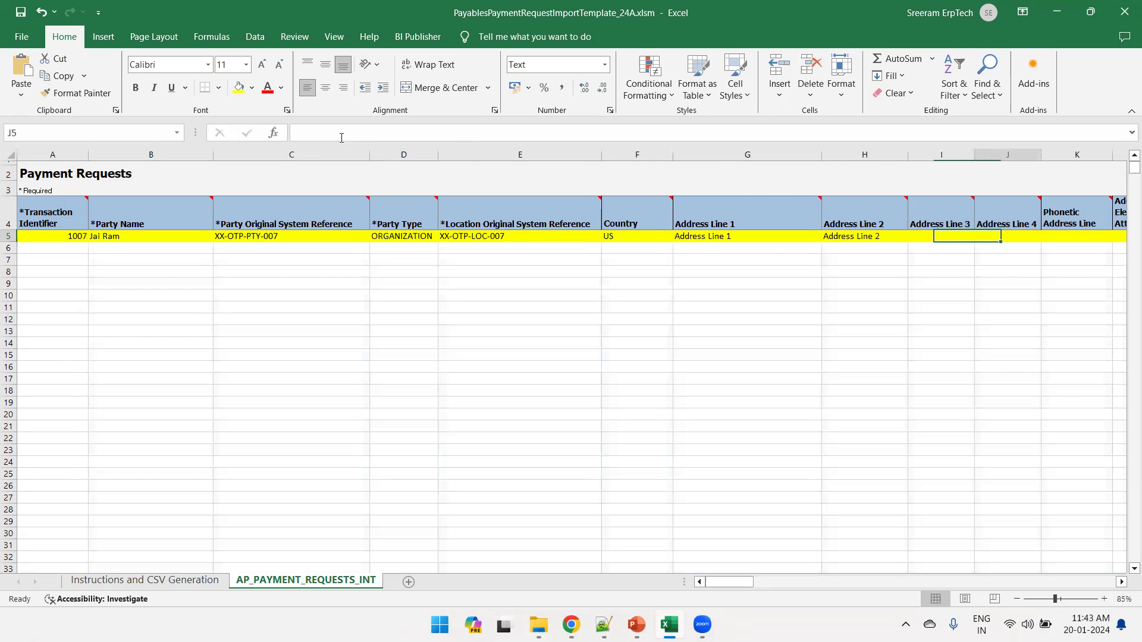
key(Tab)
key(Tab)
key(Tab)
key(Tab)
key(Tab)
key(Tab)
key(Tab)
key(Tab)
key(Tab)
key(Tab)
key(Tab)
key(Tab)
key(Tab)
key(Tab)
key(Tab)
key(Tab)
key(Tab)
key(Tab)
key(Tab)
key(Tab)
key(Tab)
key(Tab)
key(Tab)
key(Tab)
key(Tab)
key(Tab)
key(Tab)
key(Tab)
key(shift+Tab)
key(shift+Tab)
key(shift+Tab)
key(shift+Tab)
key(shift+Tab)
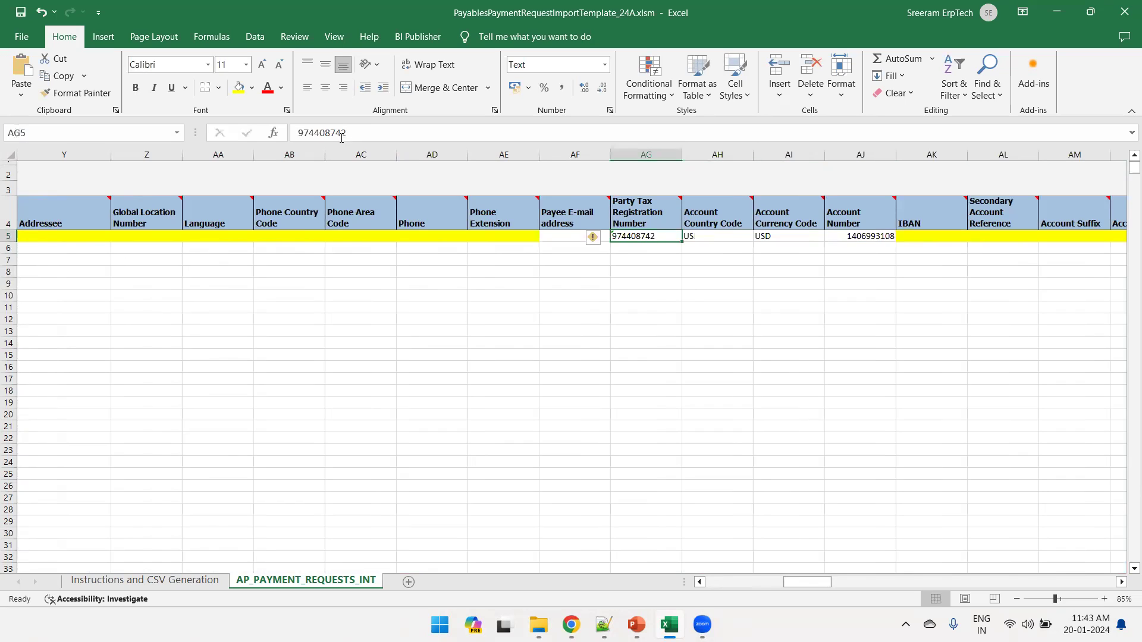
key(Delete)
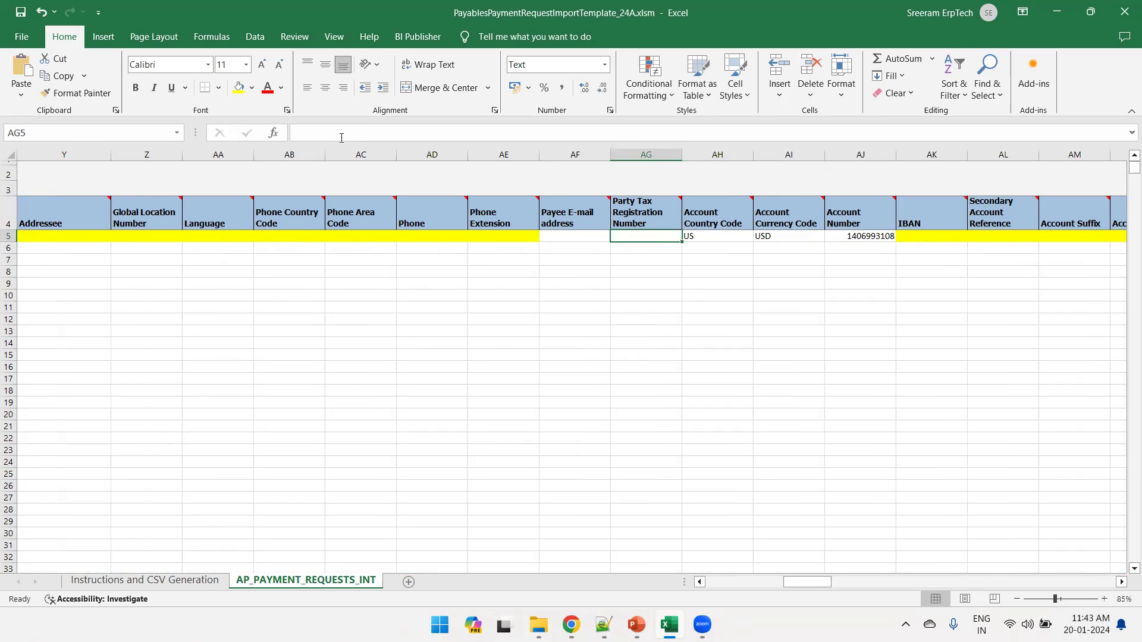
Step: Correct row 5's Account Number so its last digit is 1
key(Tab)
key(Tab)
key(Tab)
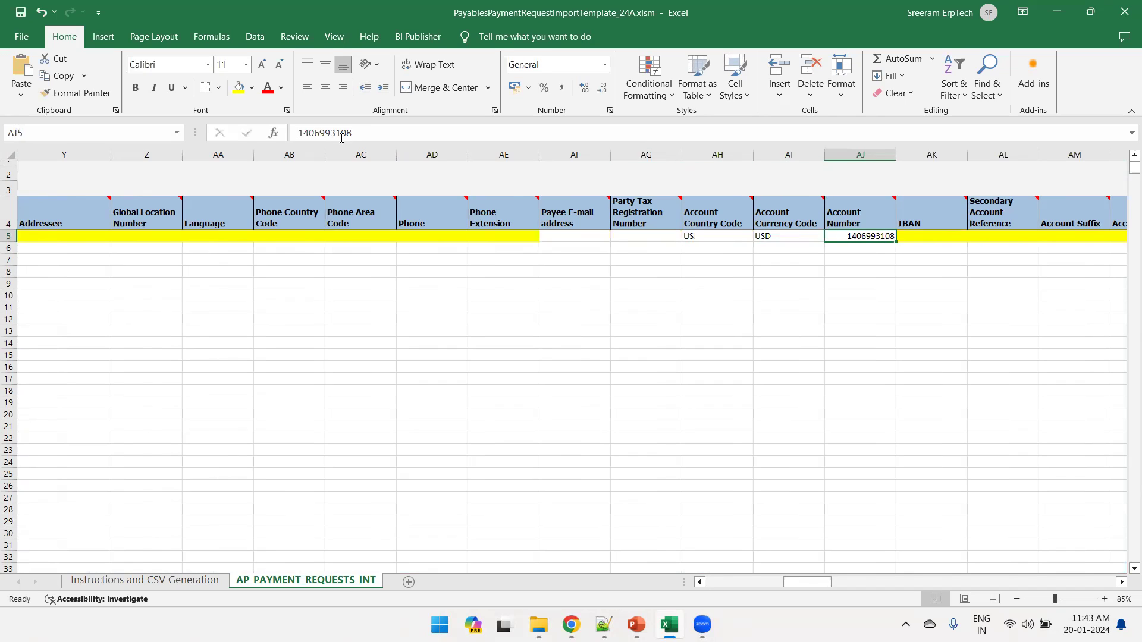
key(Tab)
key(Tab)
key(shift+Tab)
key(shift+Tab)
key(F2)
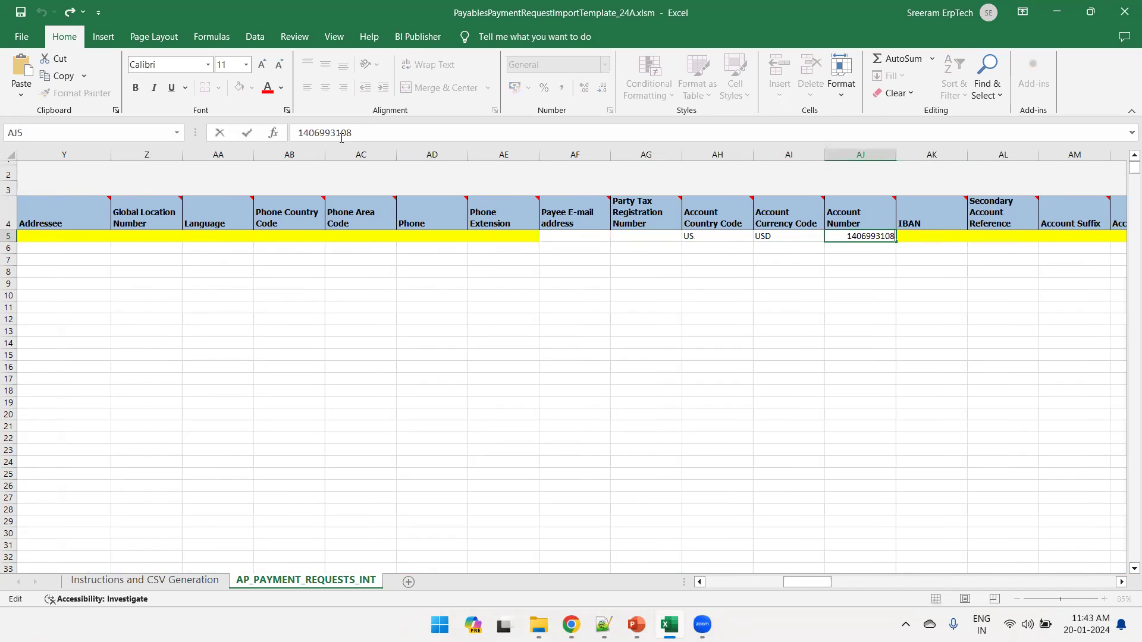
key(BackSpace)
text(1)
key(Tab)
key(Tab)
key(Tab)
key(Tab)
key(Tab)
key(Tab)
key(Tab)
key(Tab)
key(Tab)
key(Tab)
key(Tab)
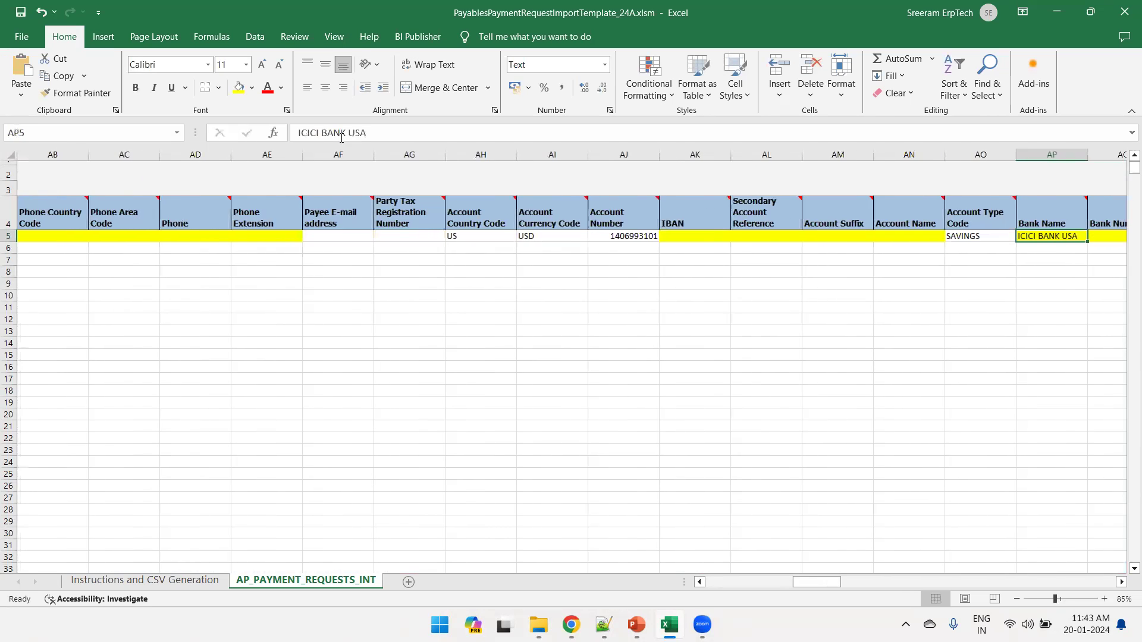
key(shift+Tab)
key(shift+Tab)
key(shift+Tab)
key(shift+Tab)
key(shift+Tab)
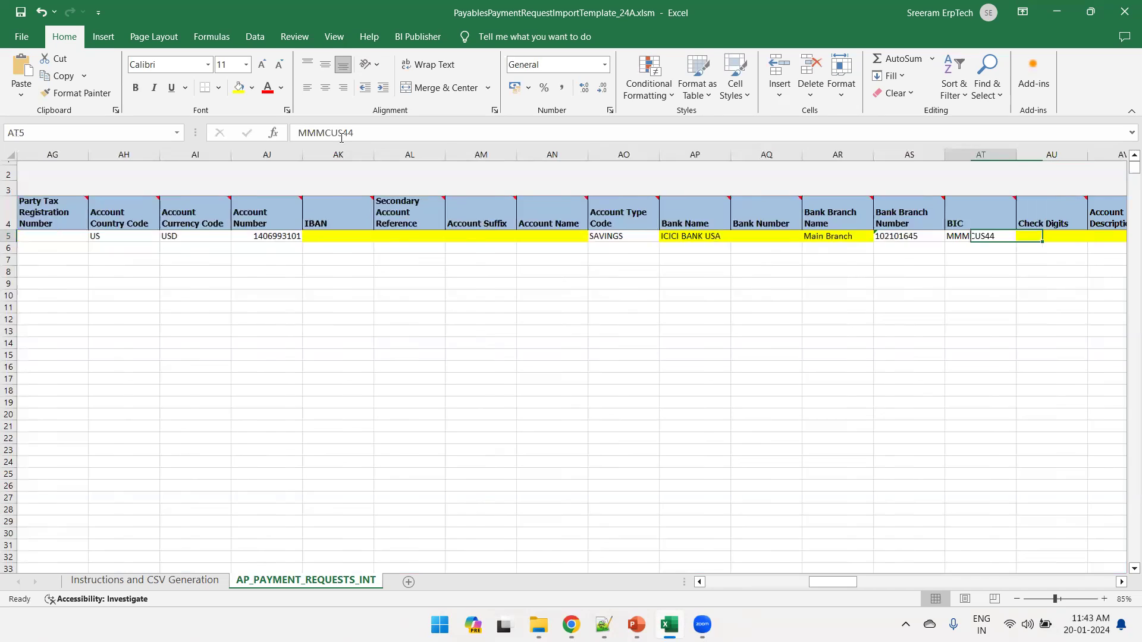
key(Tab)
key(Tab)
key(Tab)
key(shift+Tab)
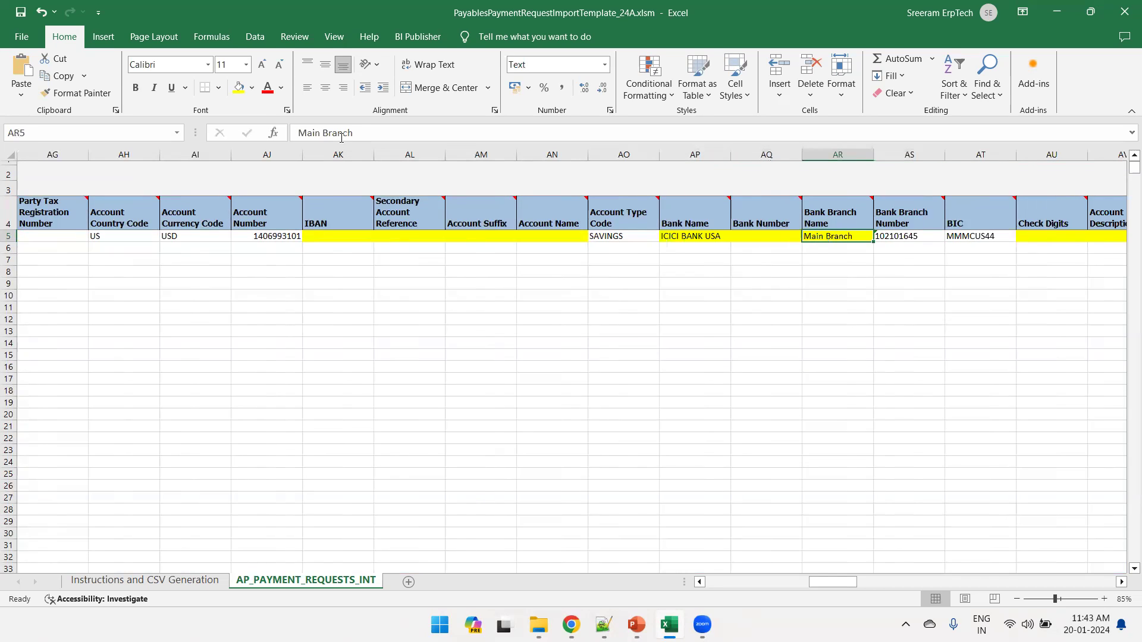
key(Tab)
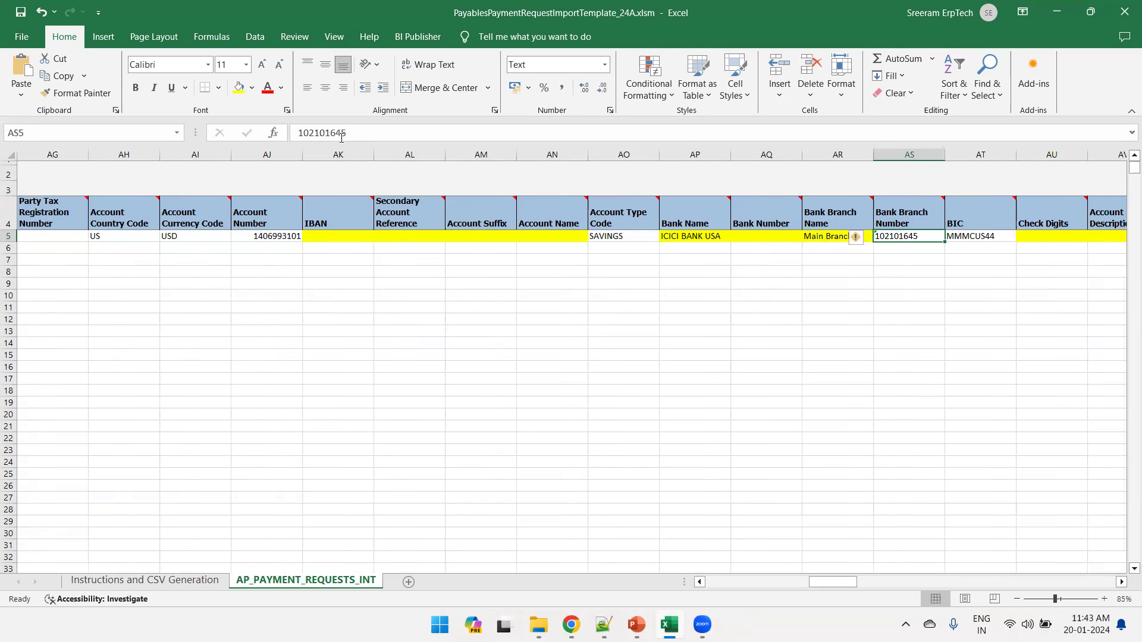
key(shift+Tab)
key(shift+Tab)
key(shift+Tab)
key(Tab)
key(Tab)
key(Tab)
key(F2)
text(1)
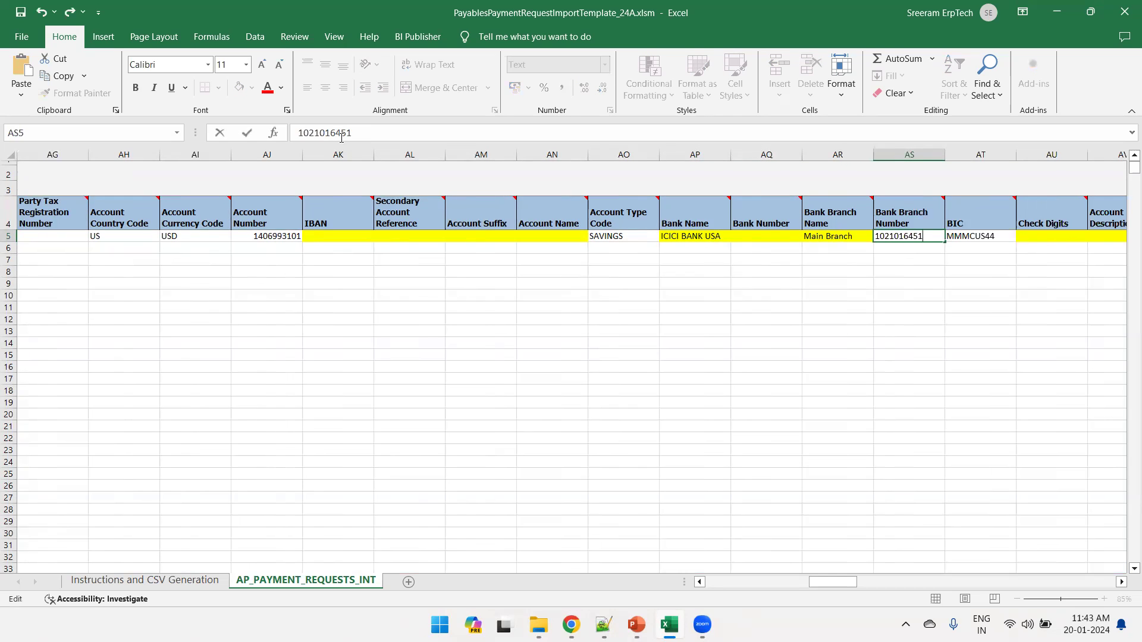
key(Tab)
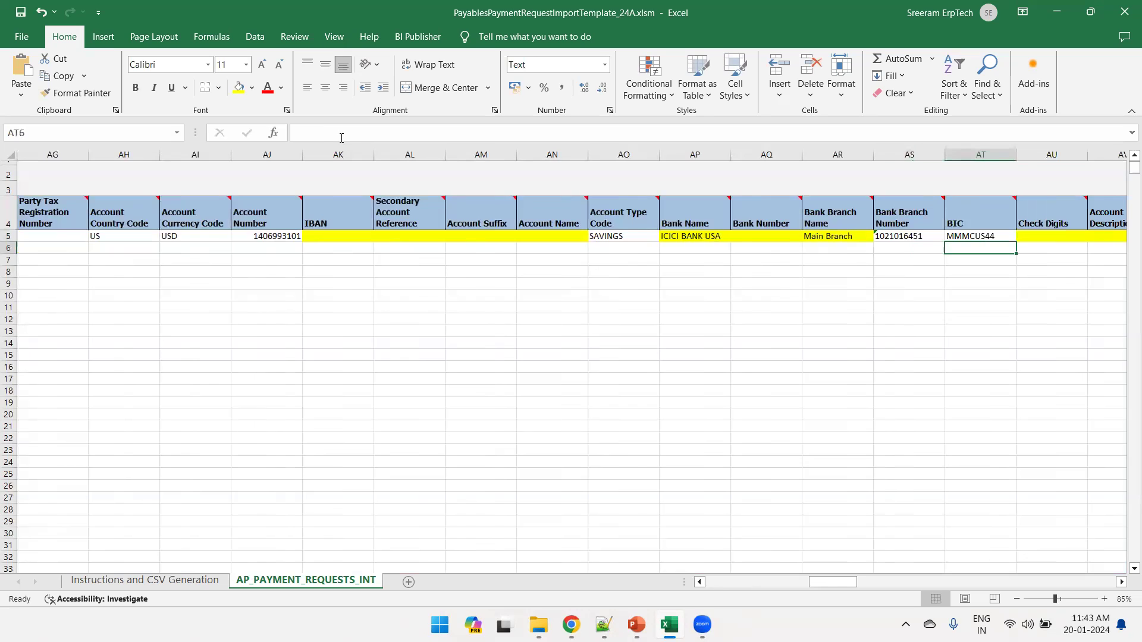
key(F2)
key(BackSpace)
text(1)
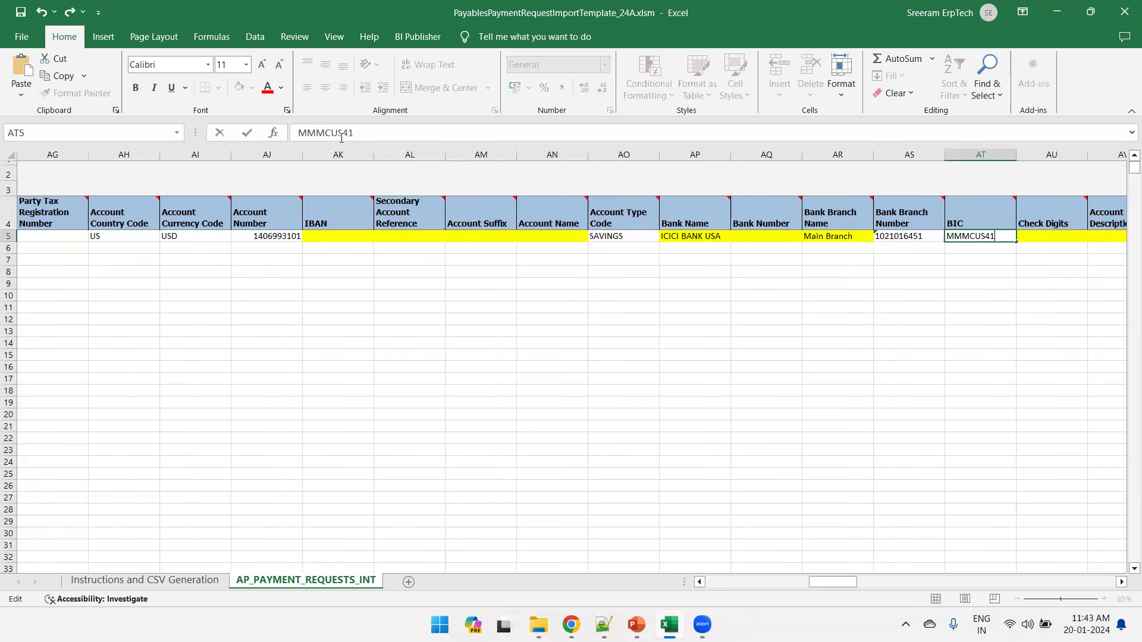
key(Tab)
key(Tab)
key(Tab)
key(Tab)
key(Tab)
key(Tab)
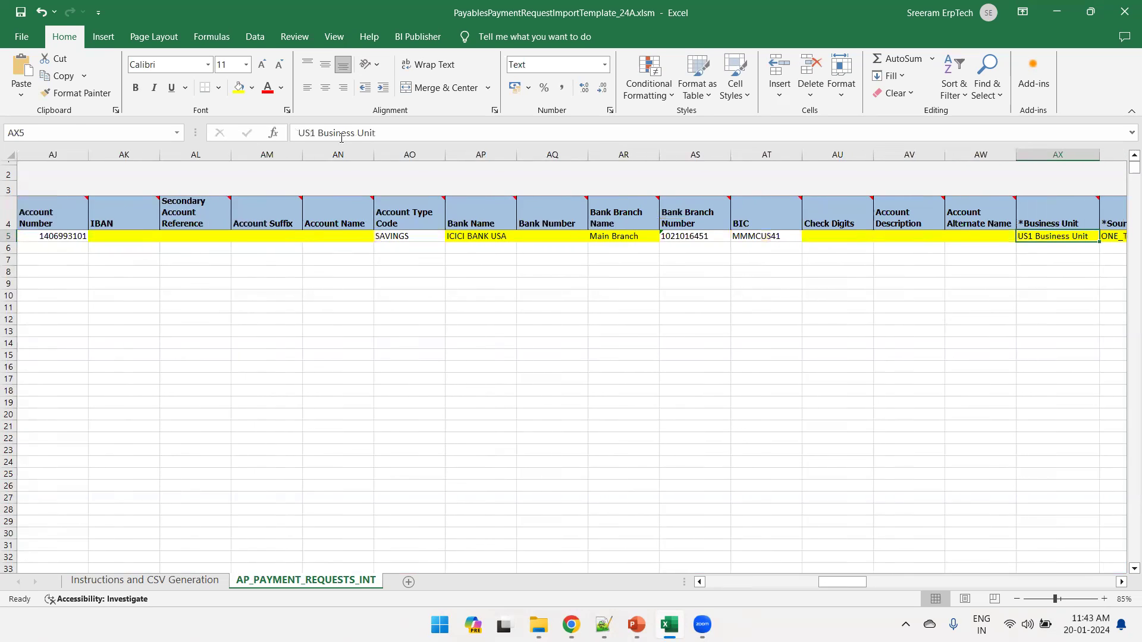
Step: Append 'Data' to row 5's Description
key(Left)
key(Left)
key(Right)
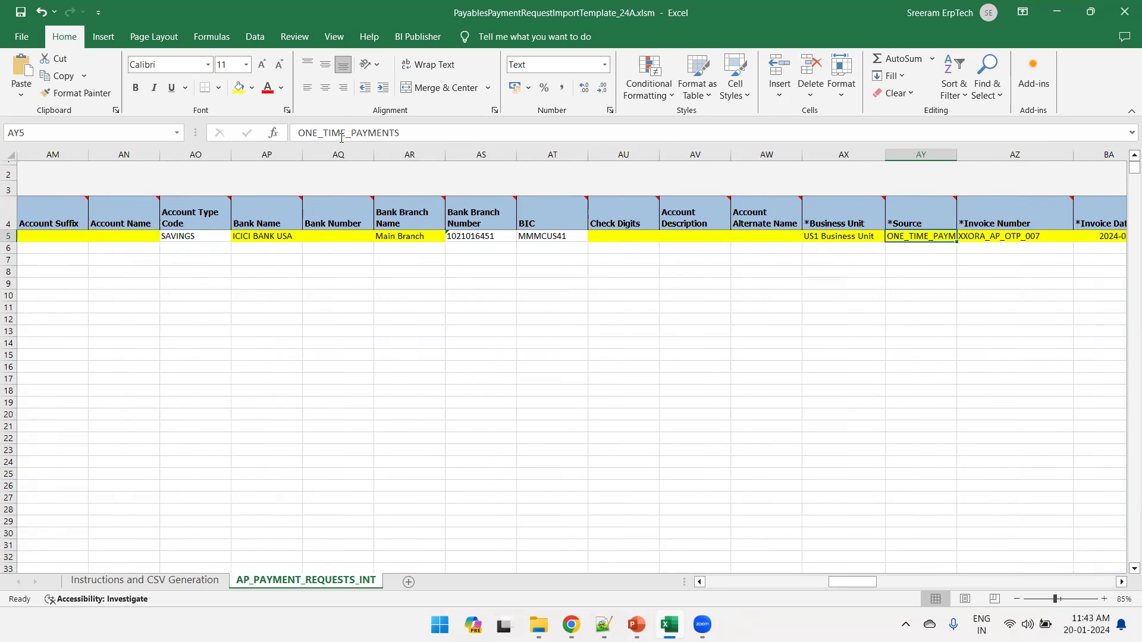
key(Right)
key(Right)
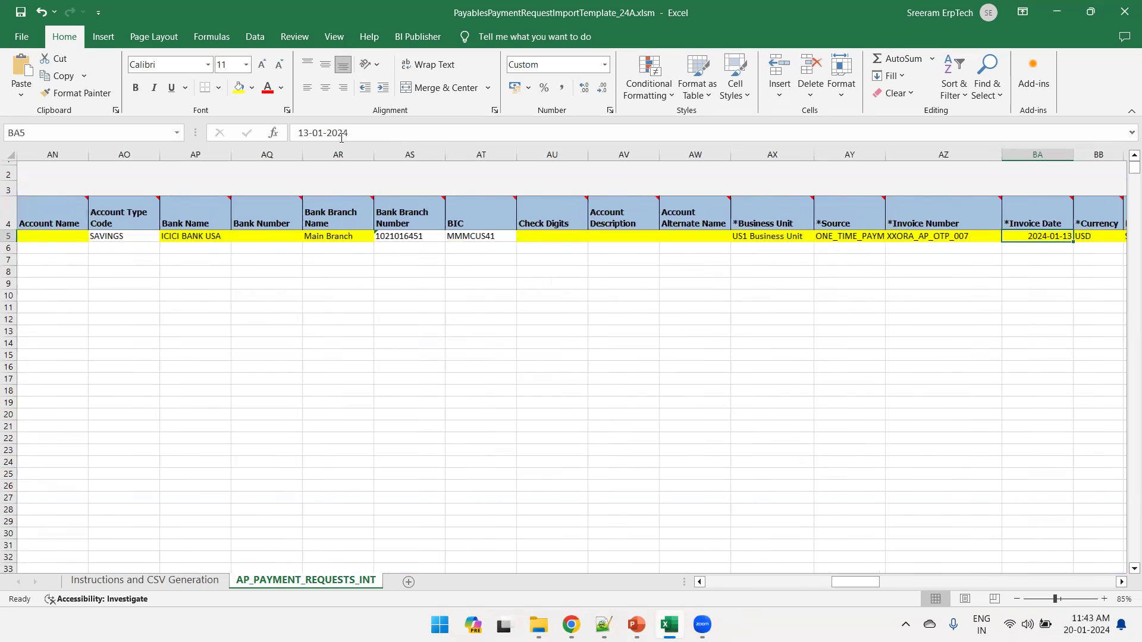
key(Right)
key(Right)
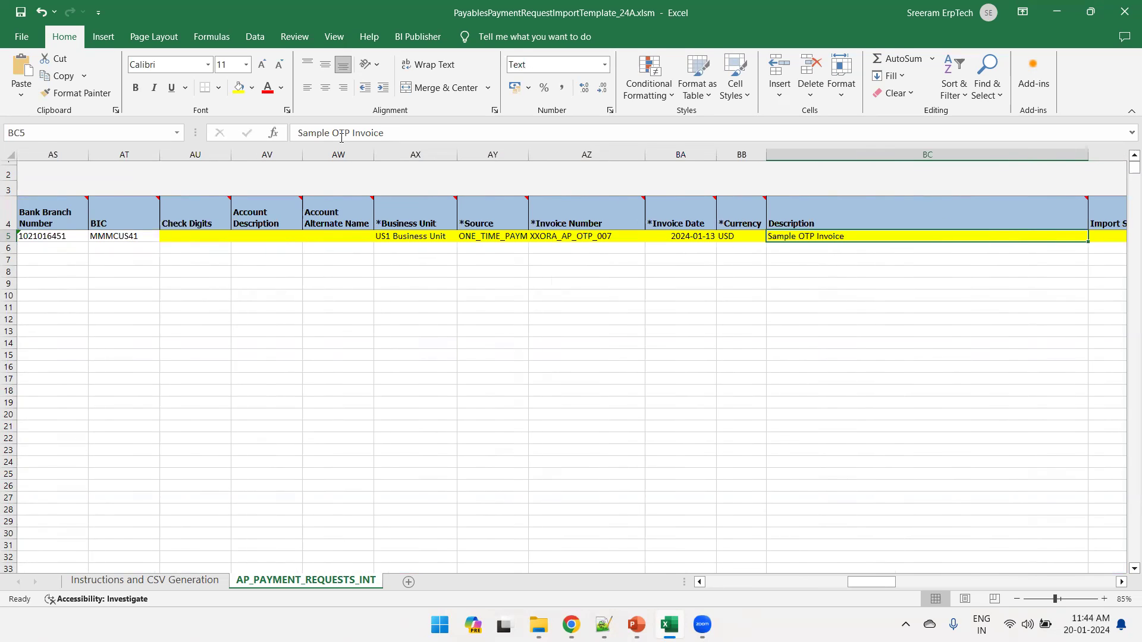
key(F2)
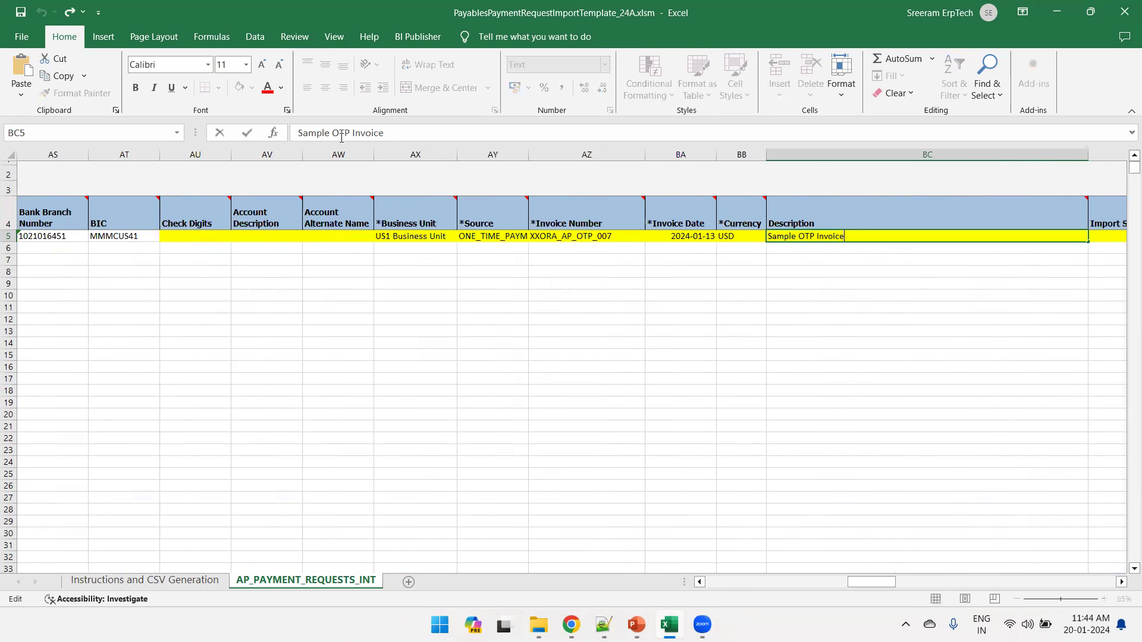
text(Data)
key(Return)
Step: Correct the line description in CS5 to 'One time payment line Desc', alongside line 1 and 150.00
key(Up)
key(Right)
key(Right)
key(Right)
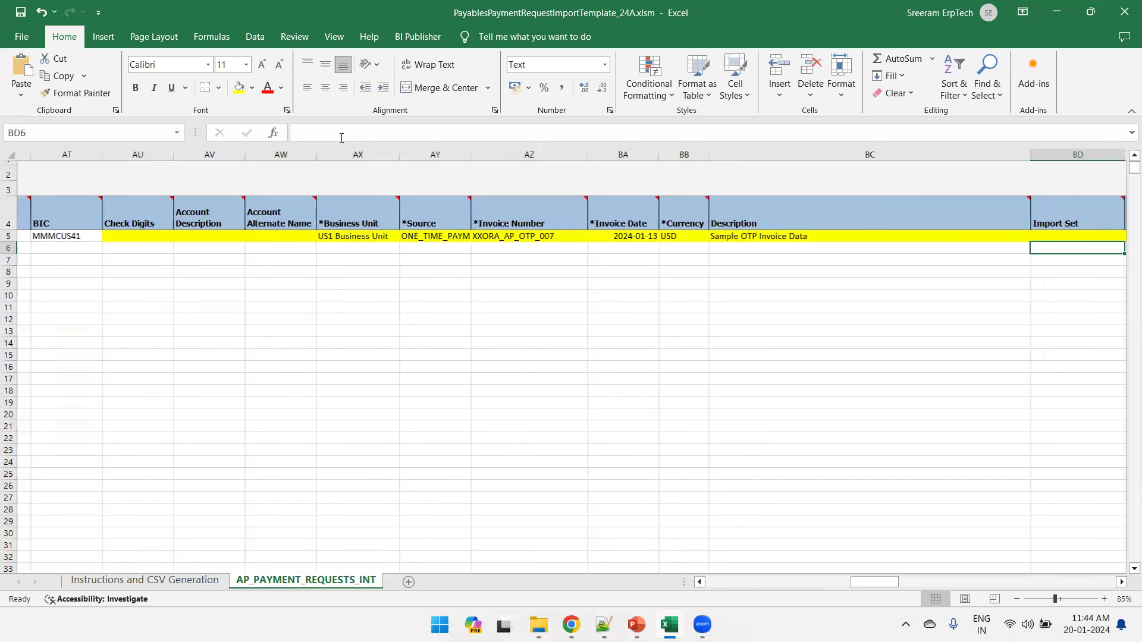
key(Right)
key(Right)
key(Right)
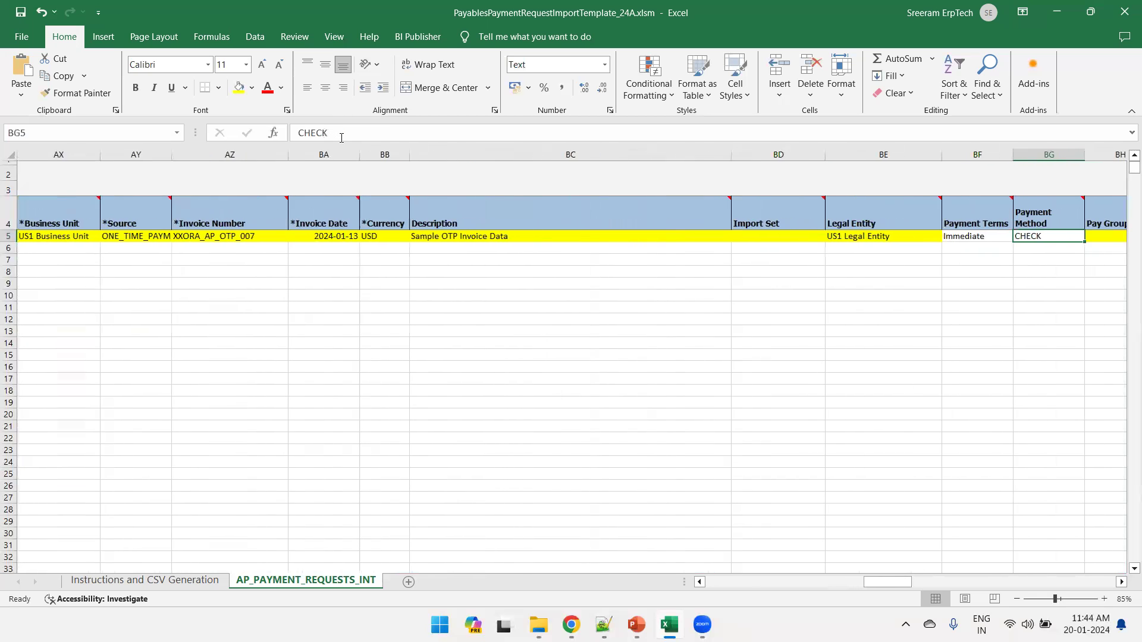
key(Right)
key(Right)
key(Right)
key(Right)
key(Right)
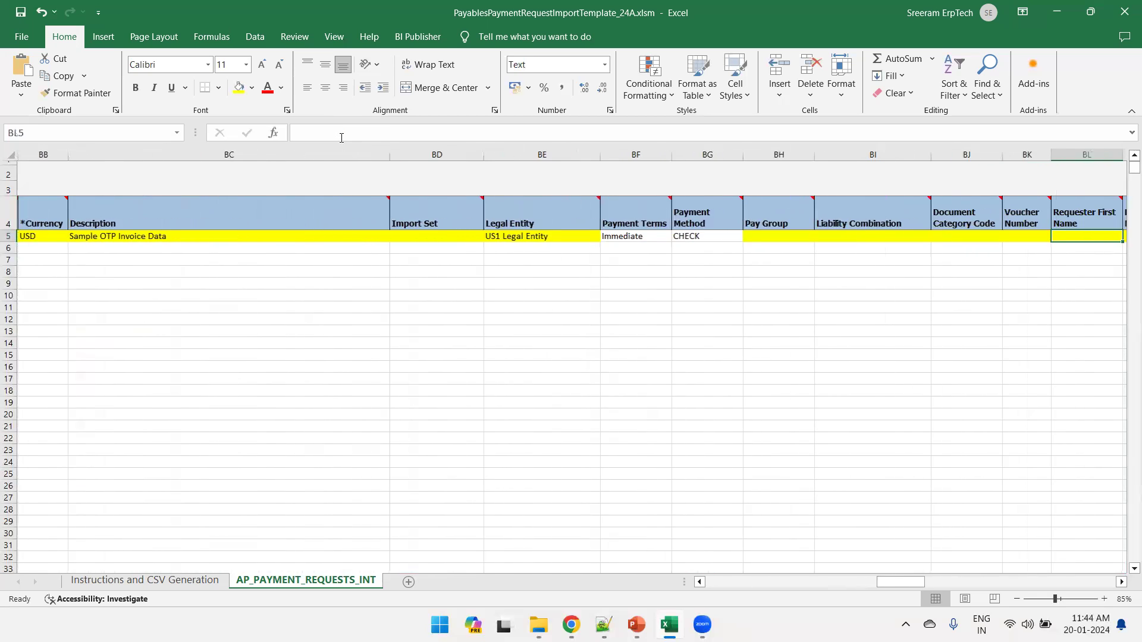
key(Right)
key(Right)
key(Right)
key(Right)
key(Right)
key(Right)
key(Right)
key(Right)
key(Right)
key(Right)
key(Right)
key(Right)
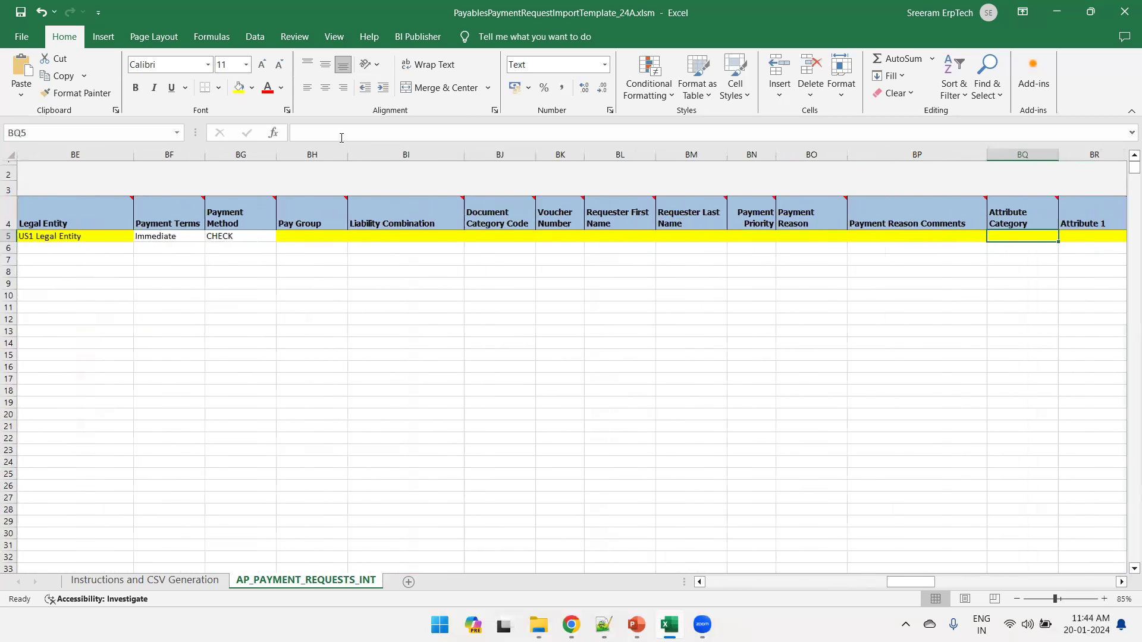
key(Right)
key(Right)
key(Right)
key(Right)
key(Right)
key(Right)
key(Right)
key(Right)
key(Right)
key(Right)
key(Right)
key(Right)
key(Right)
key(Right)
key(Right)
key(Right)
key(Right)
key(Right)
key(Right)
key(Right)
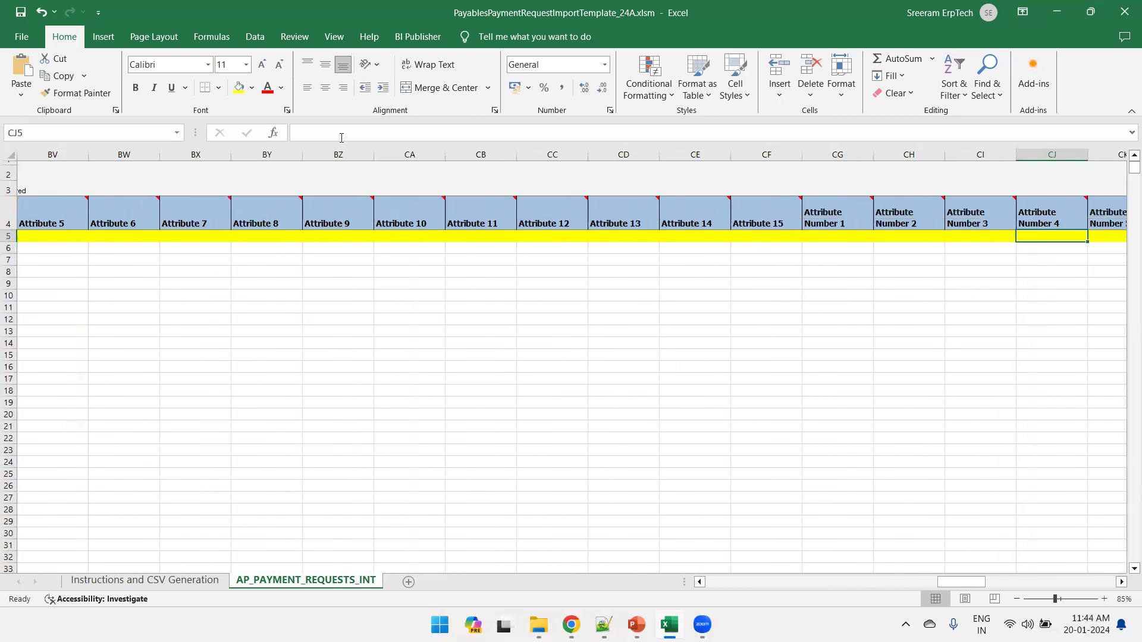
key(Left)
key(Left)
key(Left)
key(Left)
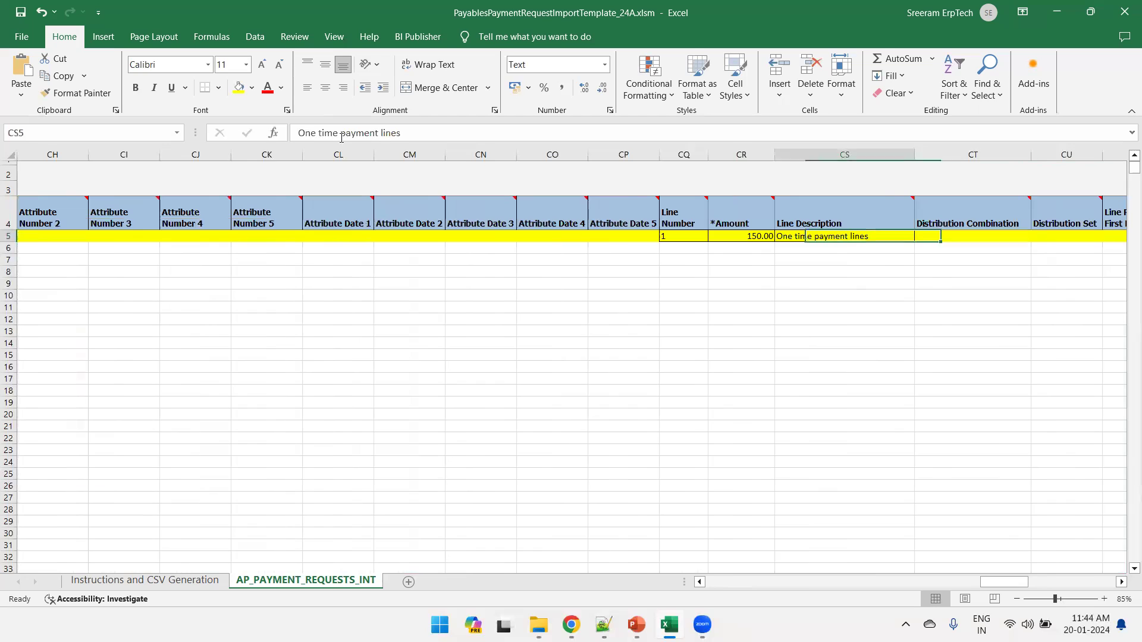
key(Right)
key(Right)
key(Right)
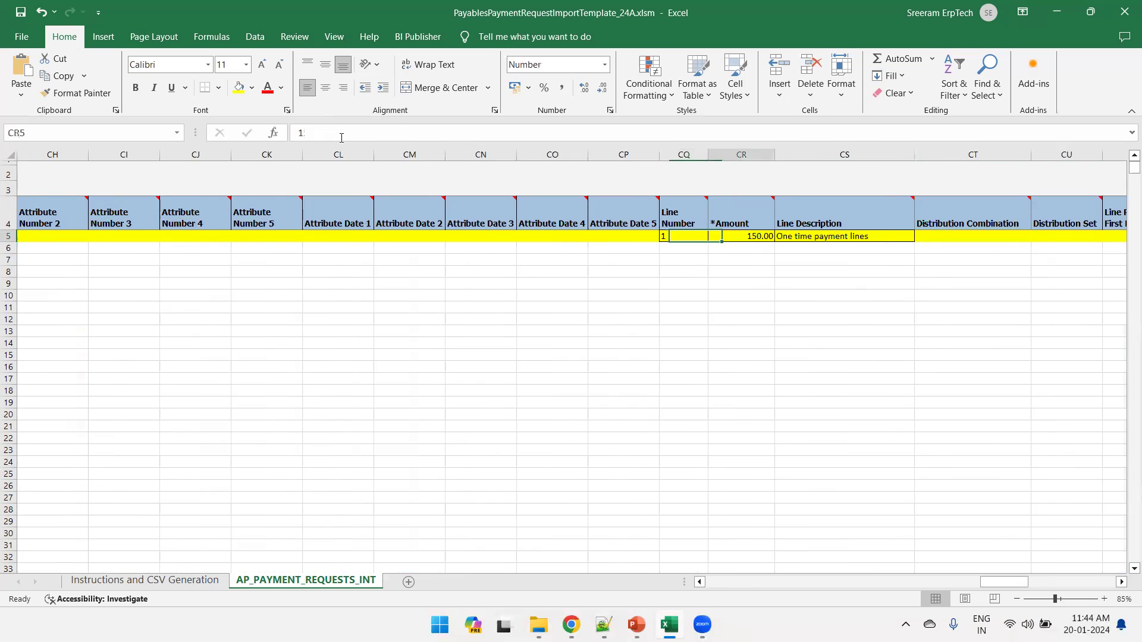
key(Left)
key(F2)
key(BackSpace)
text(Desc\)
key(BackSpace)
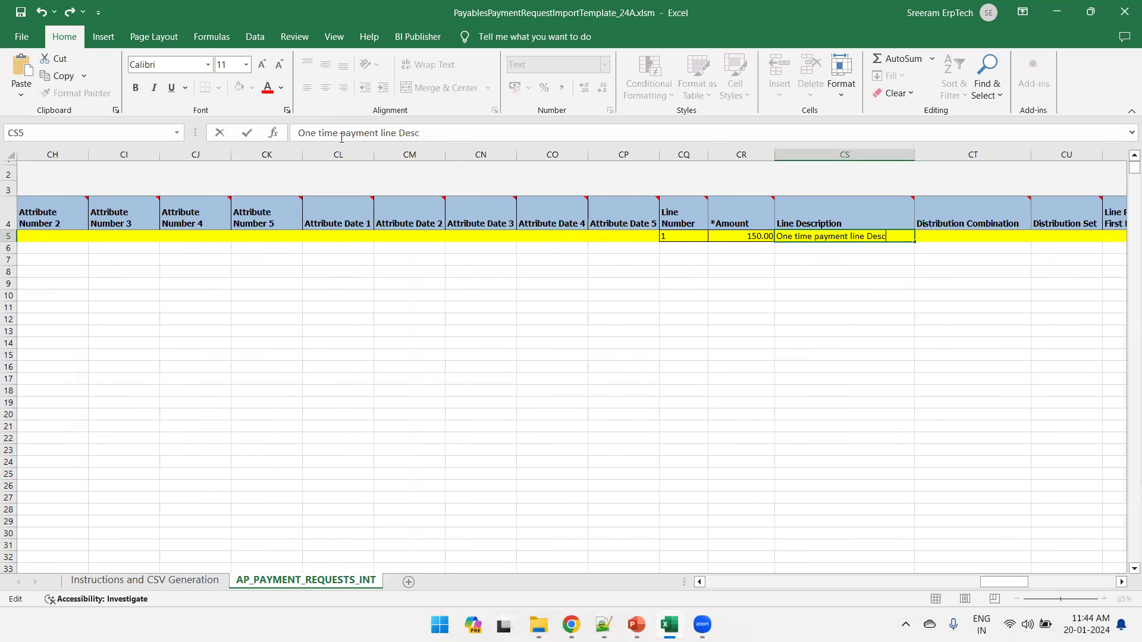
key(Return)
key(Up)
key(Right)
key(Right)
key(Right)
key(Right)
key(Right)
key(Right)
key(Right)
key(Right)
key(Right)
key(Right)
key(Right)
key(Right)
key(Right)
key(Right)
key(Right)
key(Right)
key(Right)
key(Right)
key(Right)
key(Right)
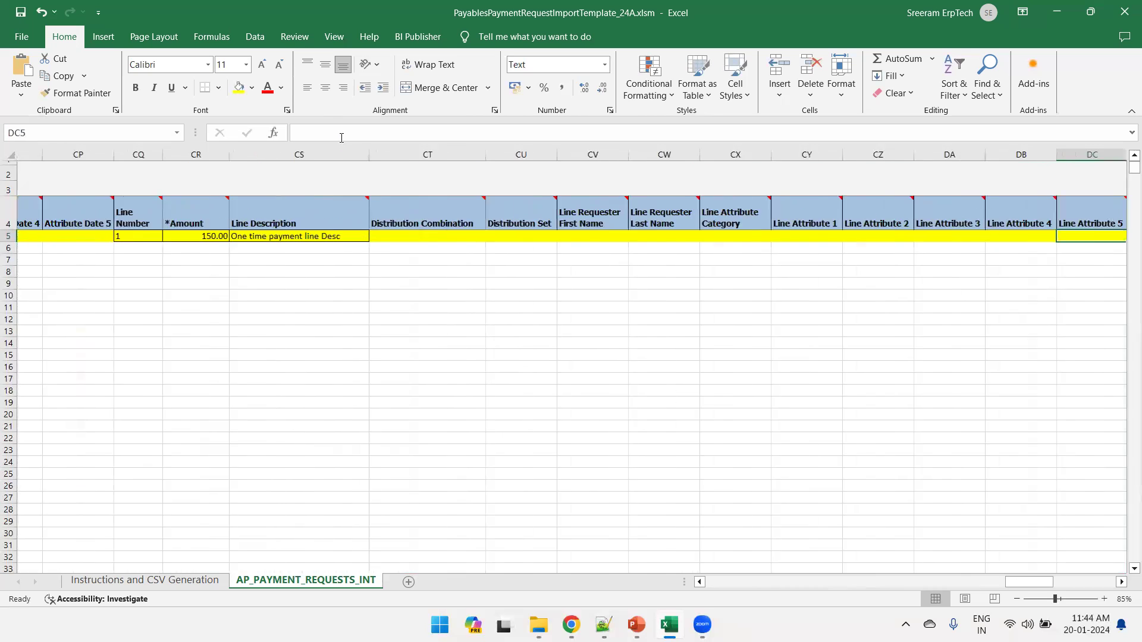
key(Right)
key(Right)
key(Right)
key(Right)
key(Right)
key(Right)
key(Right)
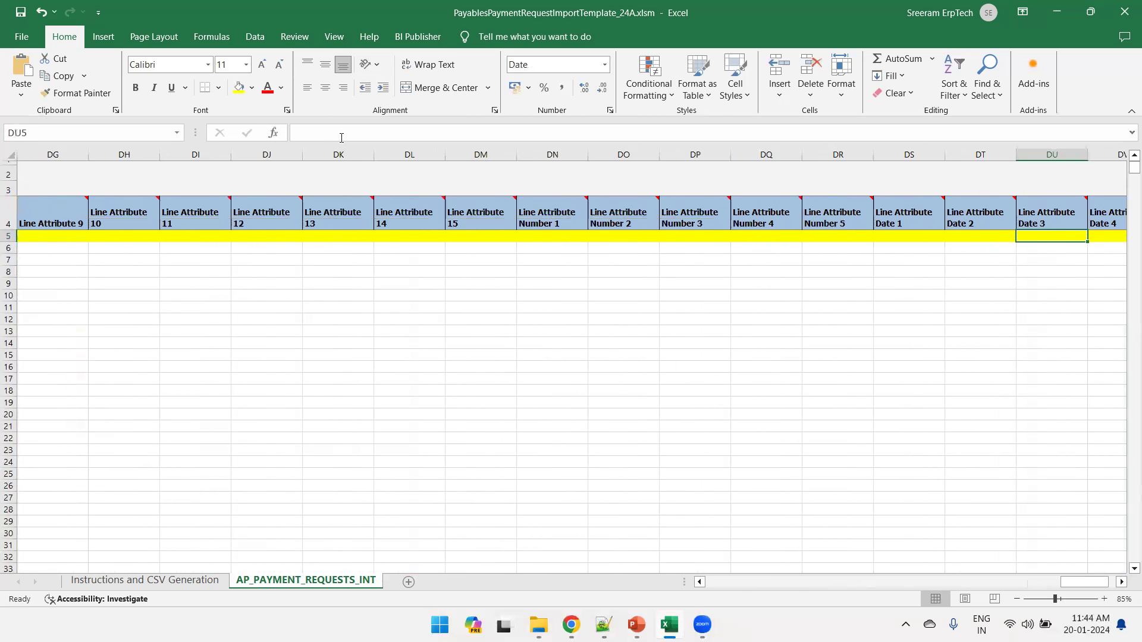
Step: Generate apPaymentRequest.zip and ApPaymentRequestsInterface.csv into the FBDI folder, replacing the existing CSV
click(144, 580)
click(131, 253)
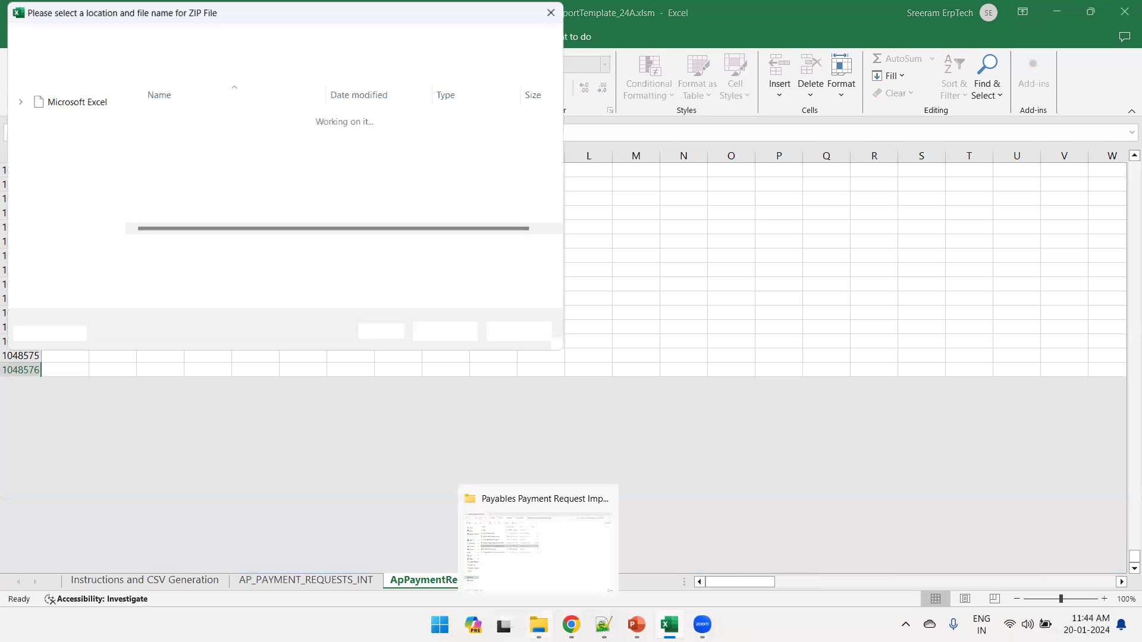
click(553, 586)
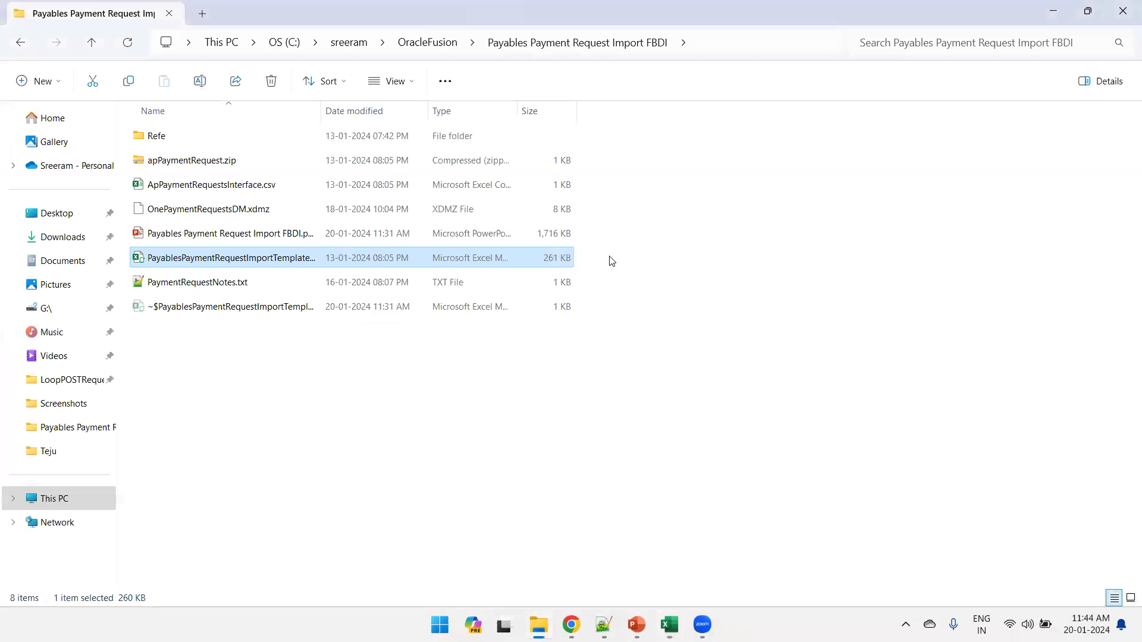
click(728, 49)
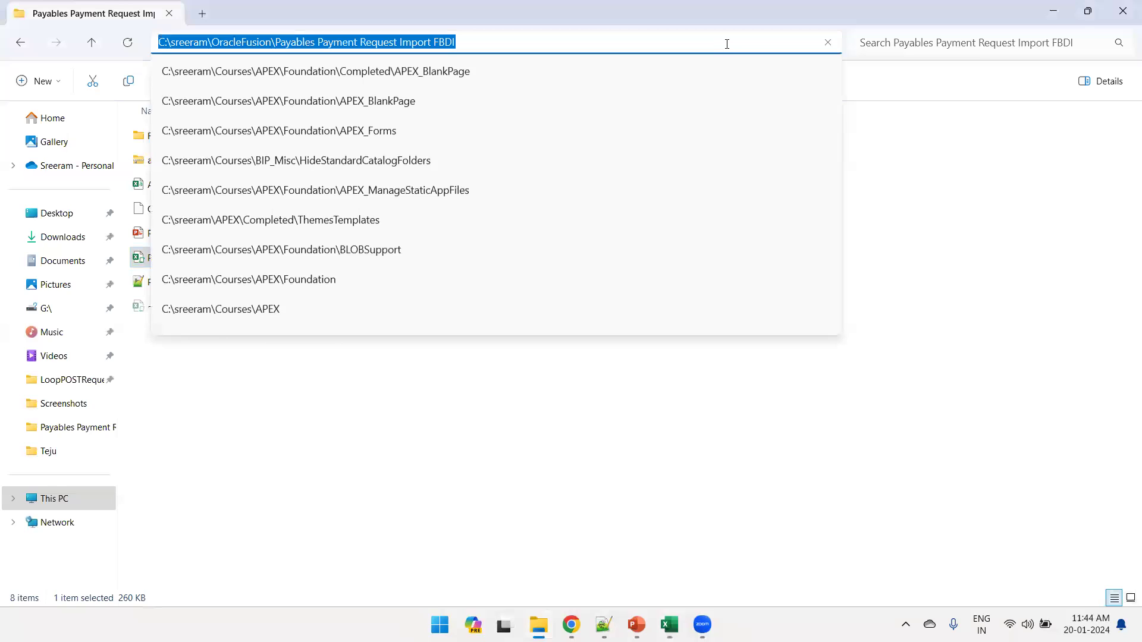
key(alt+Tab)
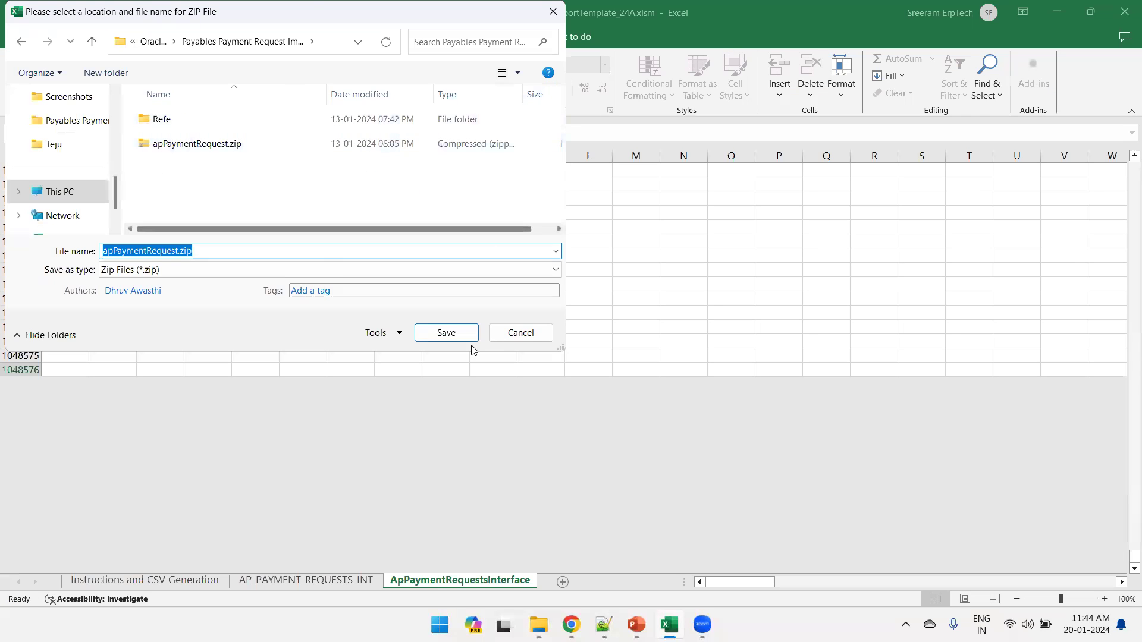
click(438, 330)
click(458, 332)
click(509, 353)
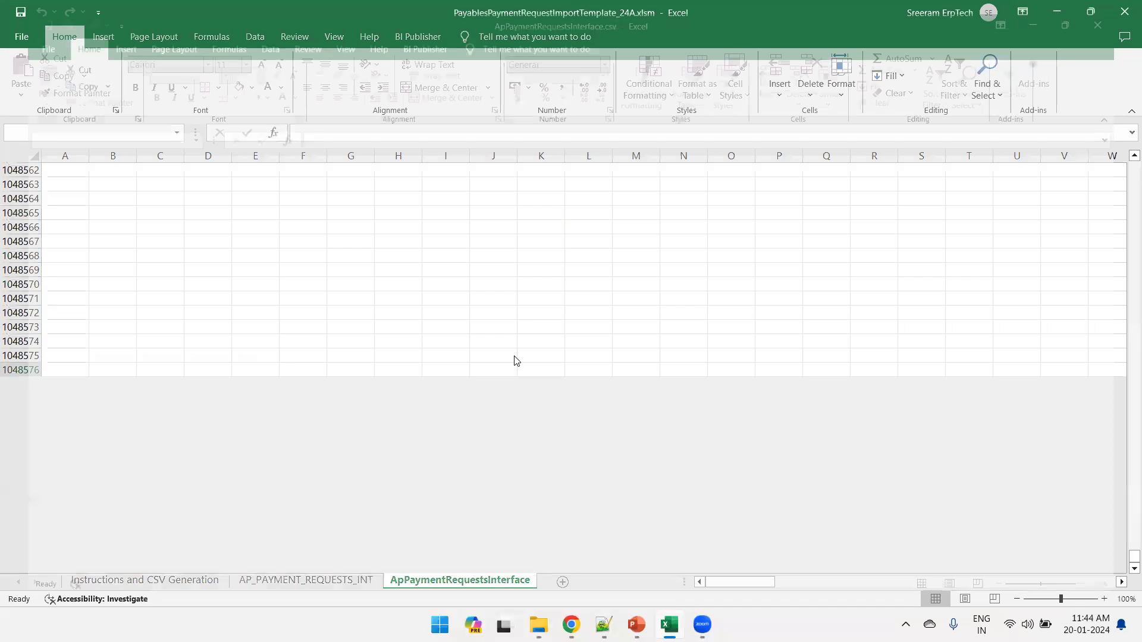
click(613, 366)
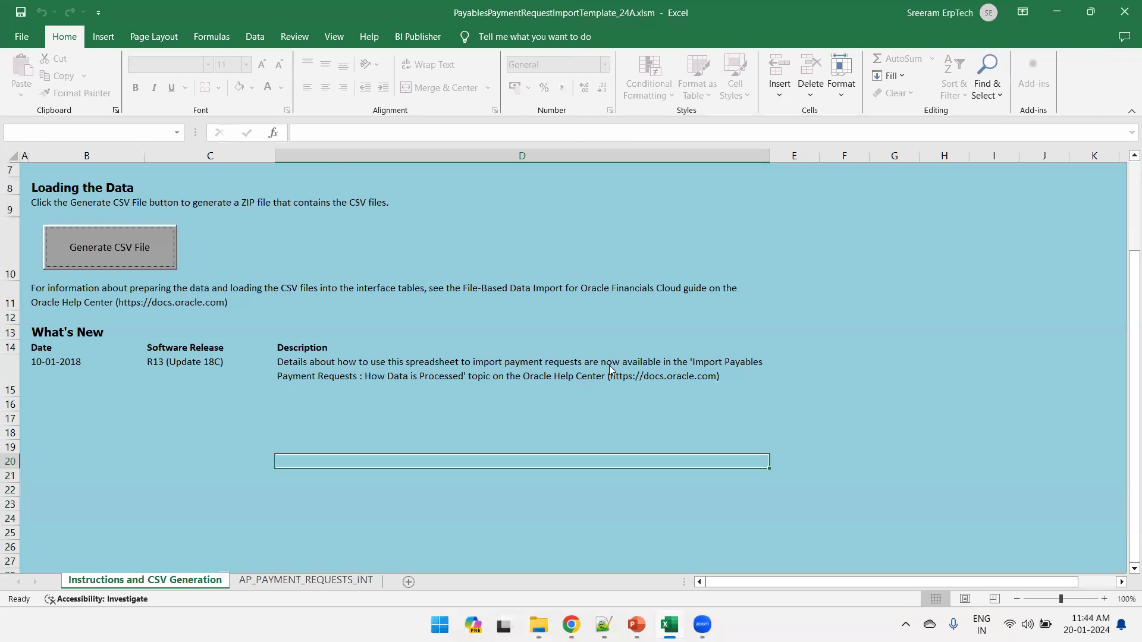
key(alt+Tab)
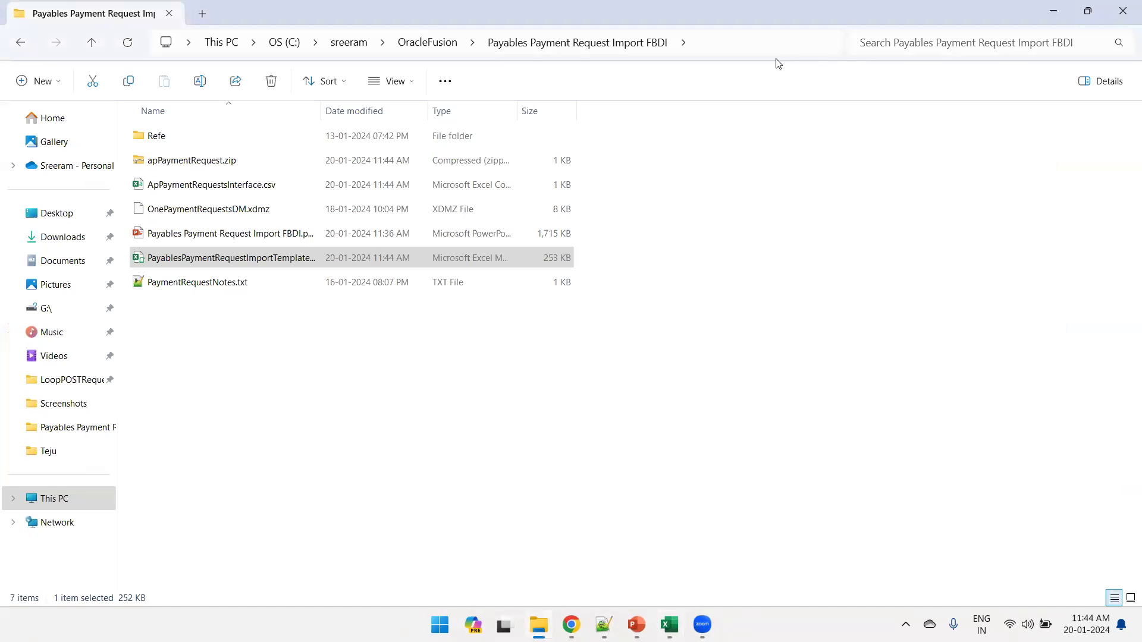
Step: In Oracle Fusion, open Scheduled Processes from the Navigator's Tools group
click(761, 42)
click(571, 624)
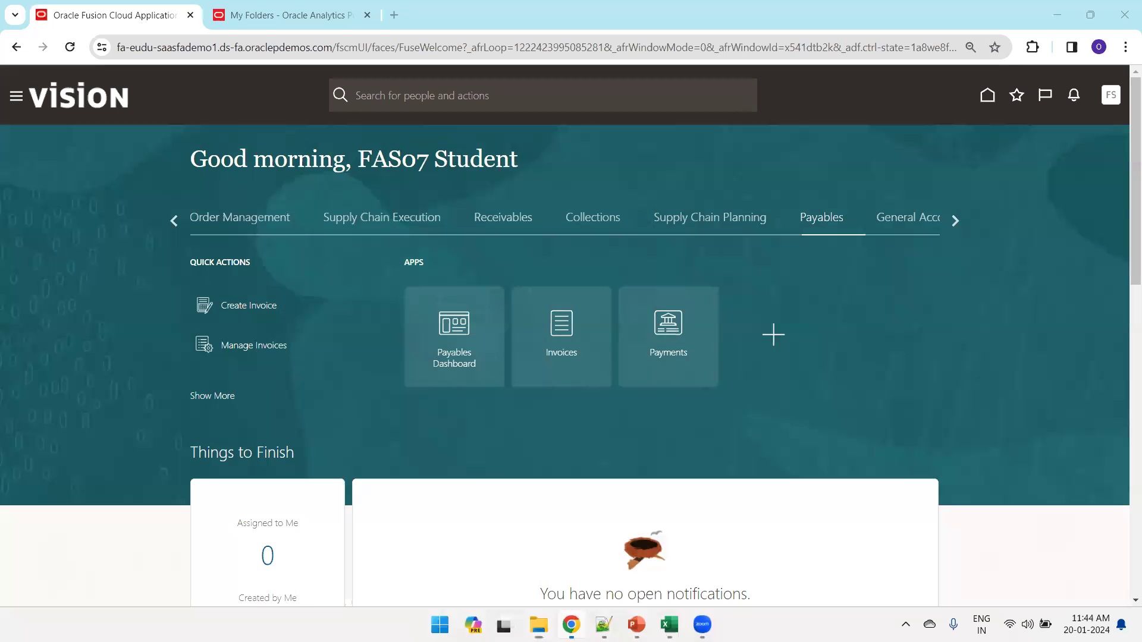
click(16, 97)
scroll(56, 214, down, 6)
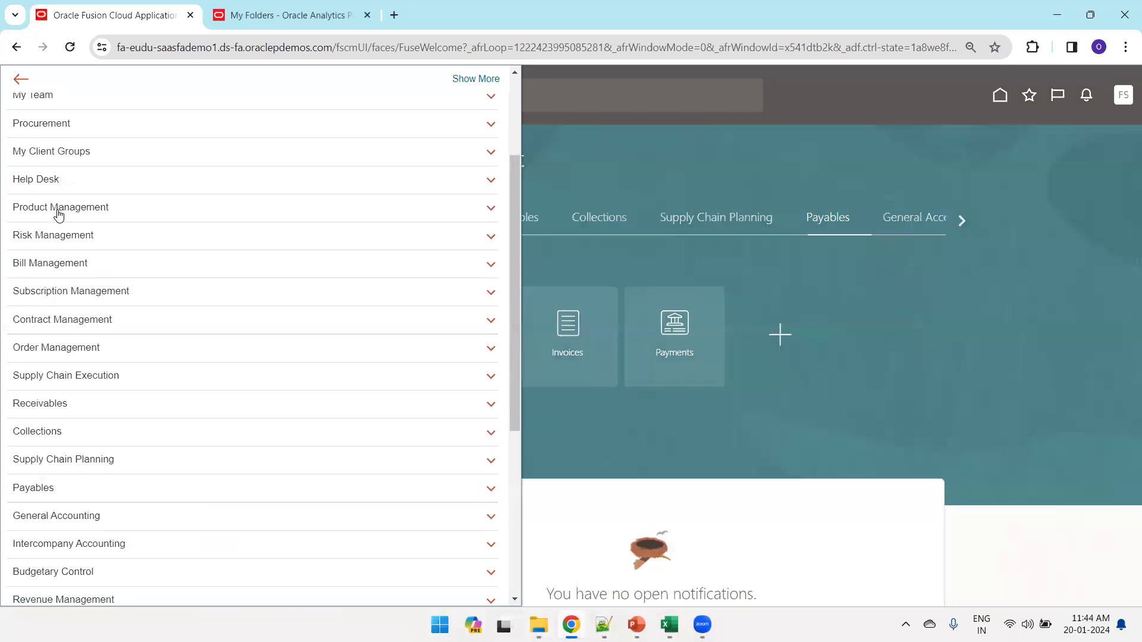
scroll(94, 506, down, 2)
click(92, 506)
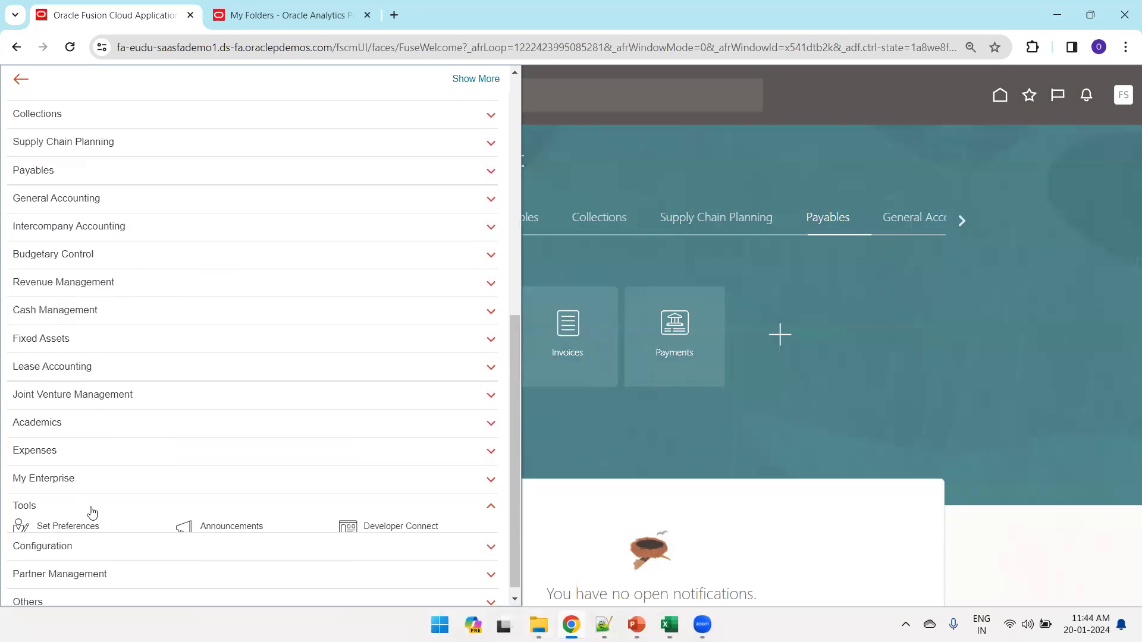
scroll(119, 493, down, 2)
click(208, 469)
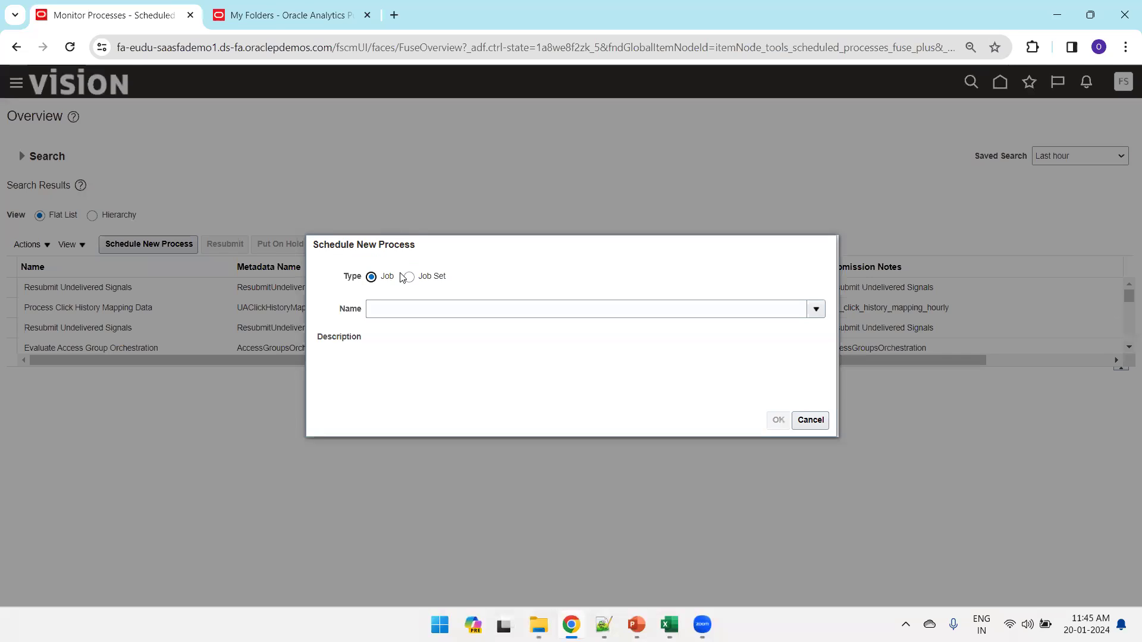
Step: Schedule a new Load Interface File for Import process
click(422, 308)
text(Load Interface File for Import)
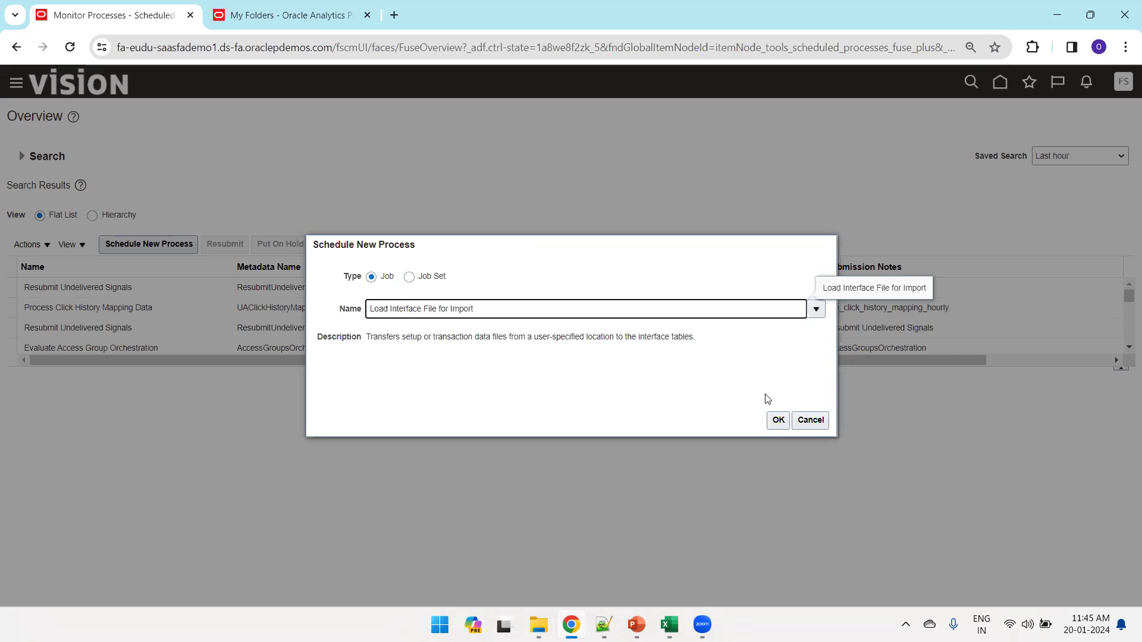
click(778, 421)
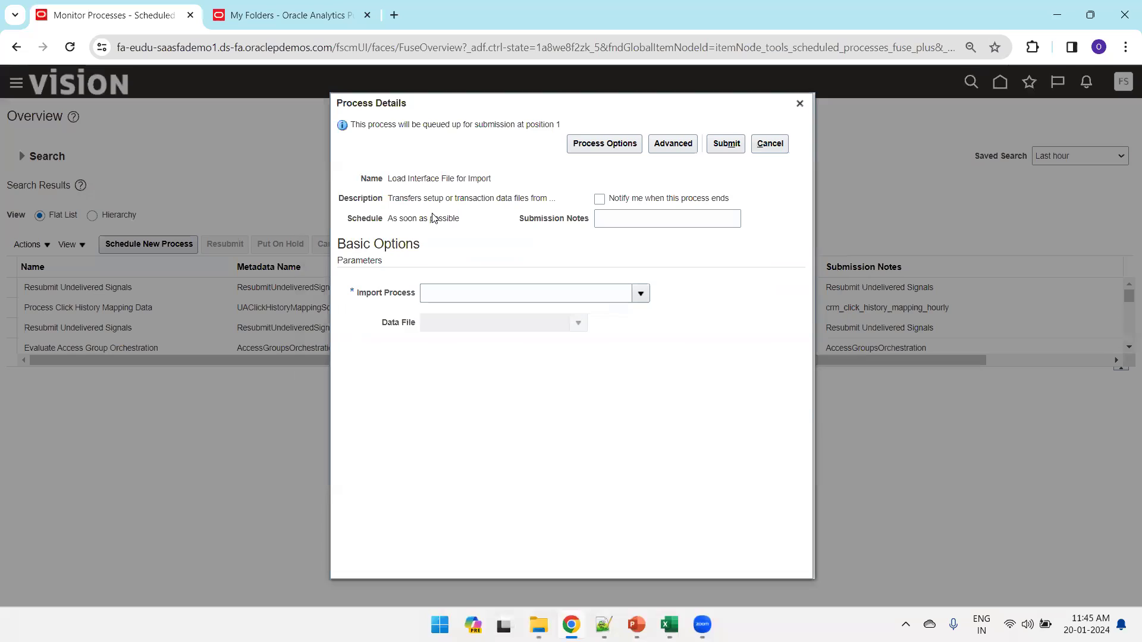
Step: Search the Import Process list for 'Import Payments', then 'Import Payment', finding no rows
click(543, 298)
text(Import Payments%)
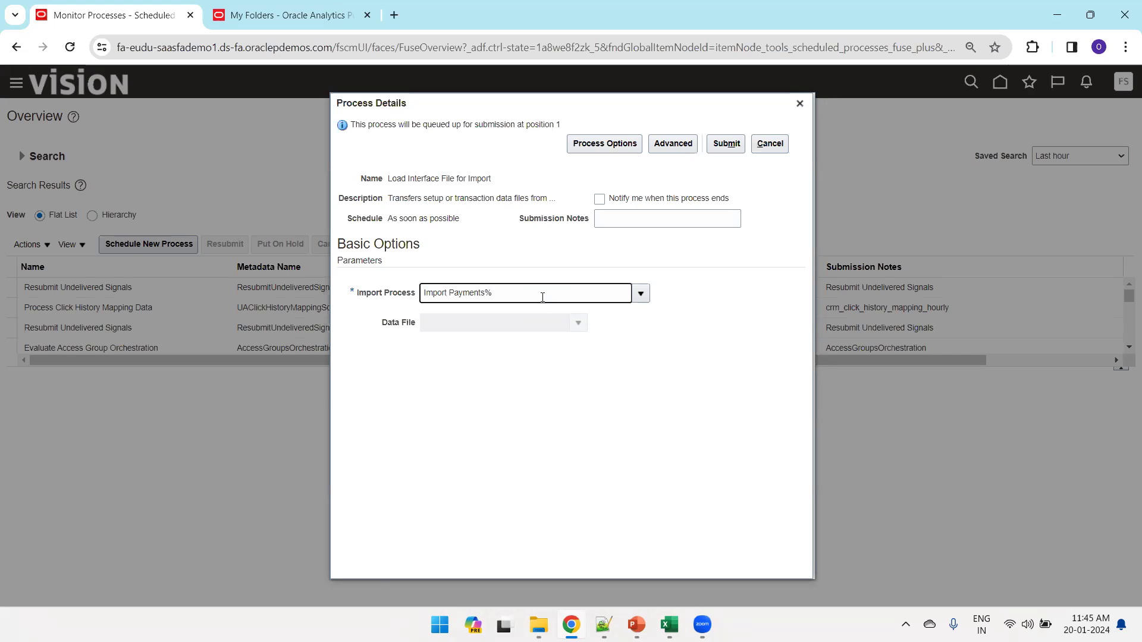
key(Tab)
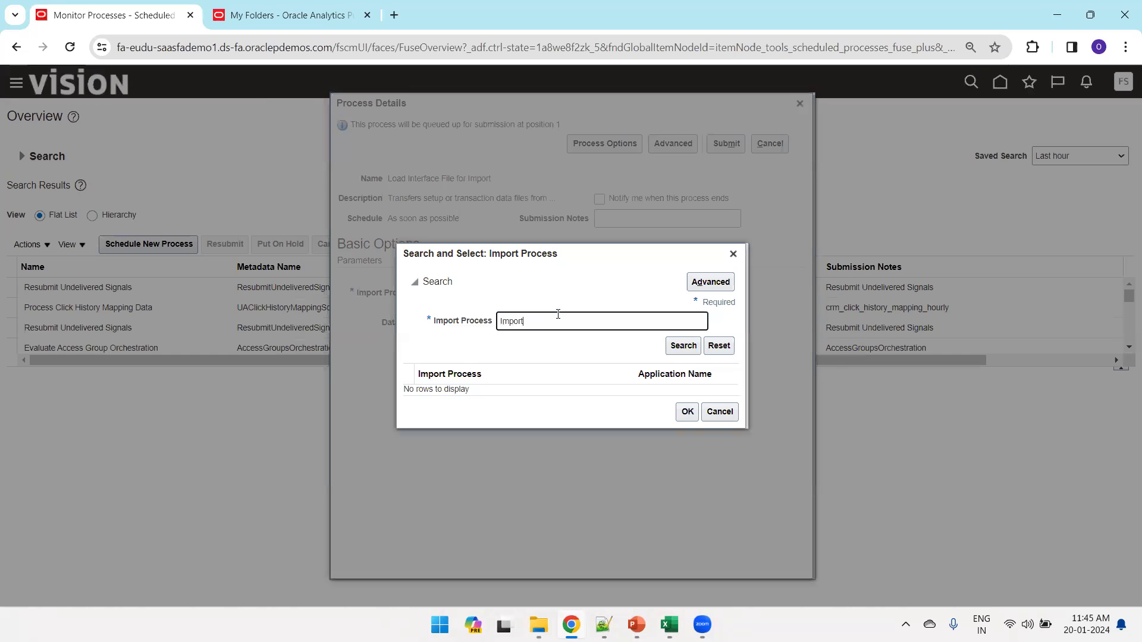
text(Import Payments)
click(678, 347)
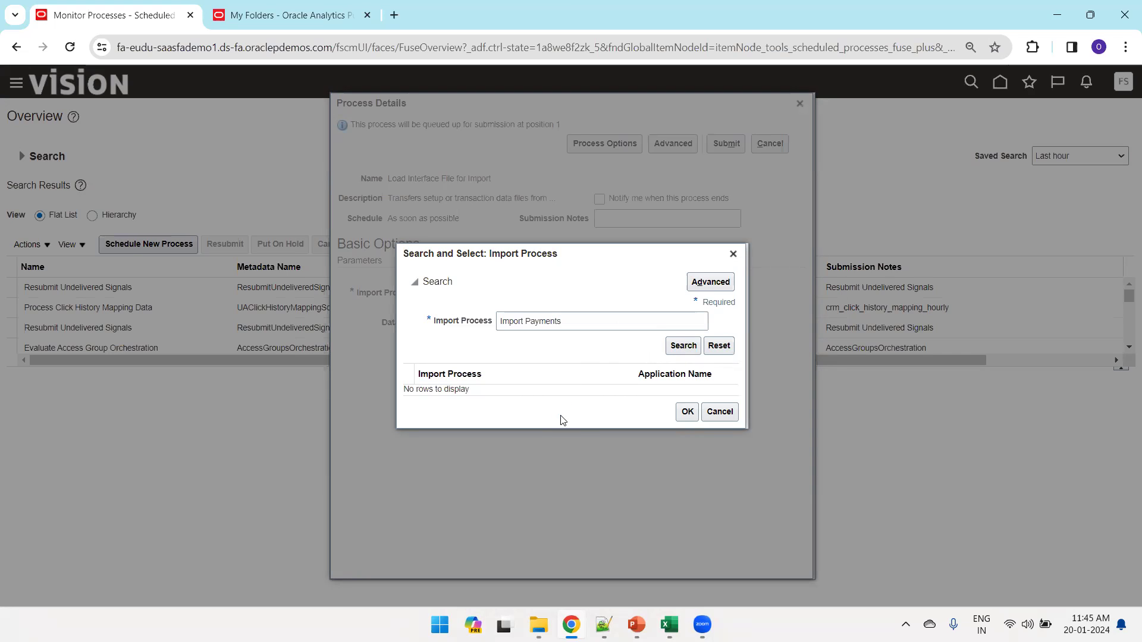
click(583, 325)
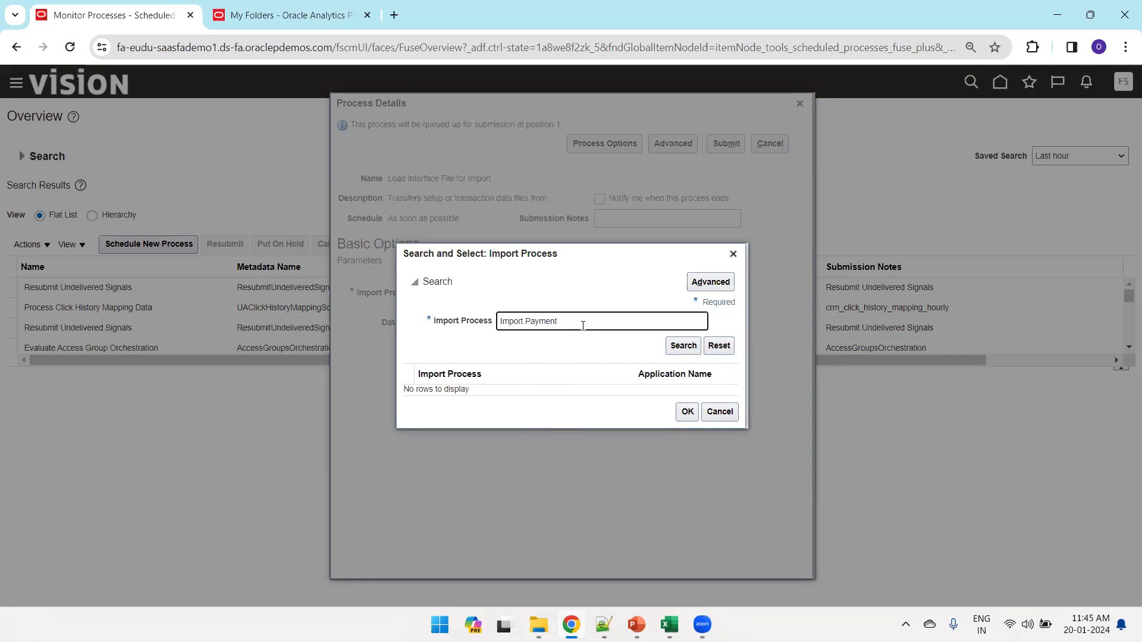
click(683, 345)
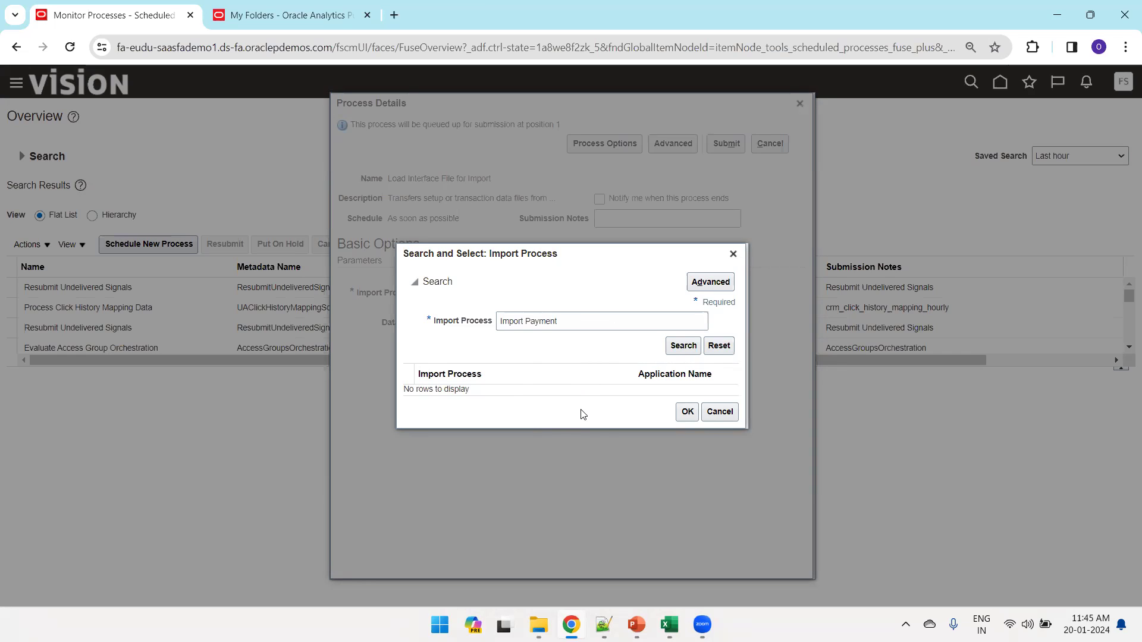
Step: Check the Perform Import slide for the process name, then correct the search text to 'Import Payable'
mouse_move(635, 623)
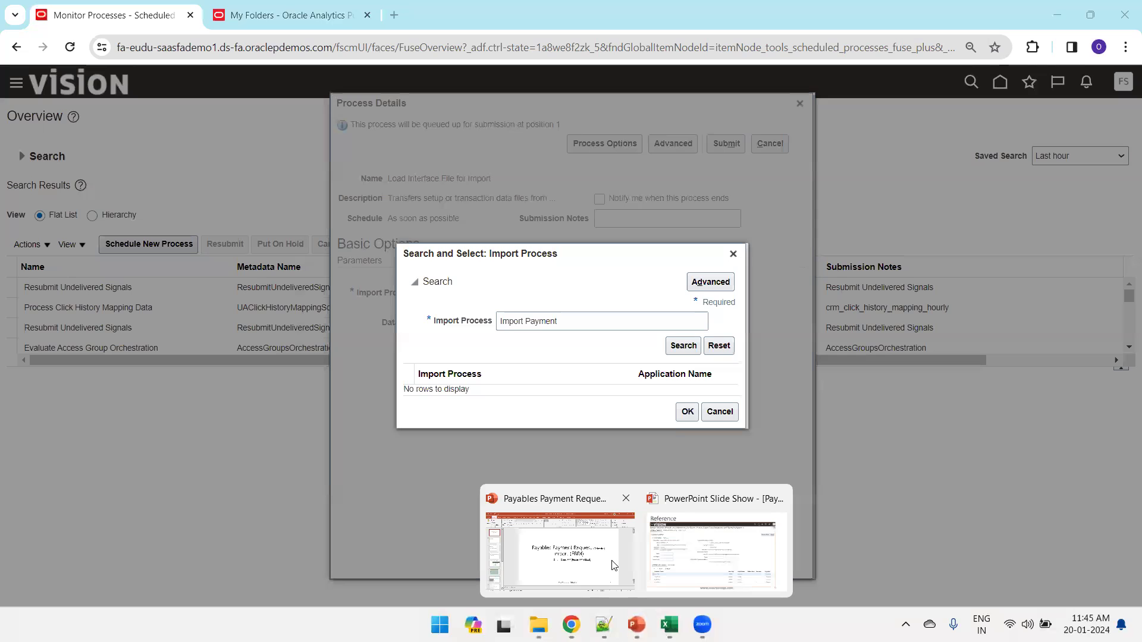
click(598, 540)
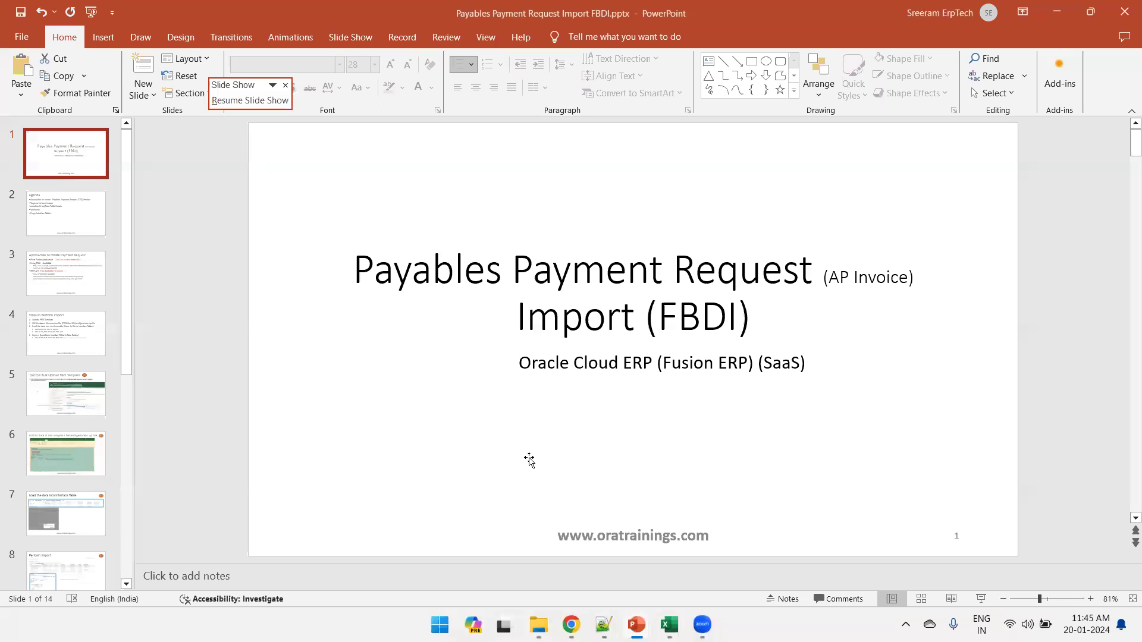
drag(53, 289, 51, 314)
click(103, 395)
key(Down)
key(Down)
key(Down)
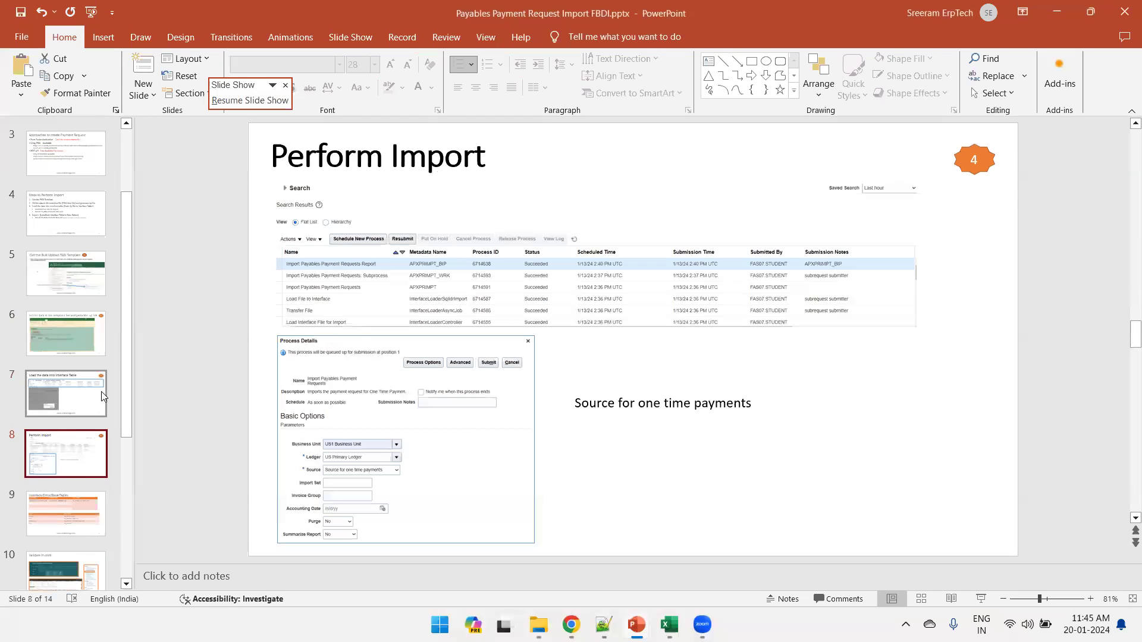
key(alt+Tab)
click(586, 317)
key(BackSpace)
key(BackSpace)
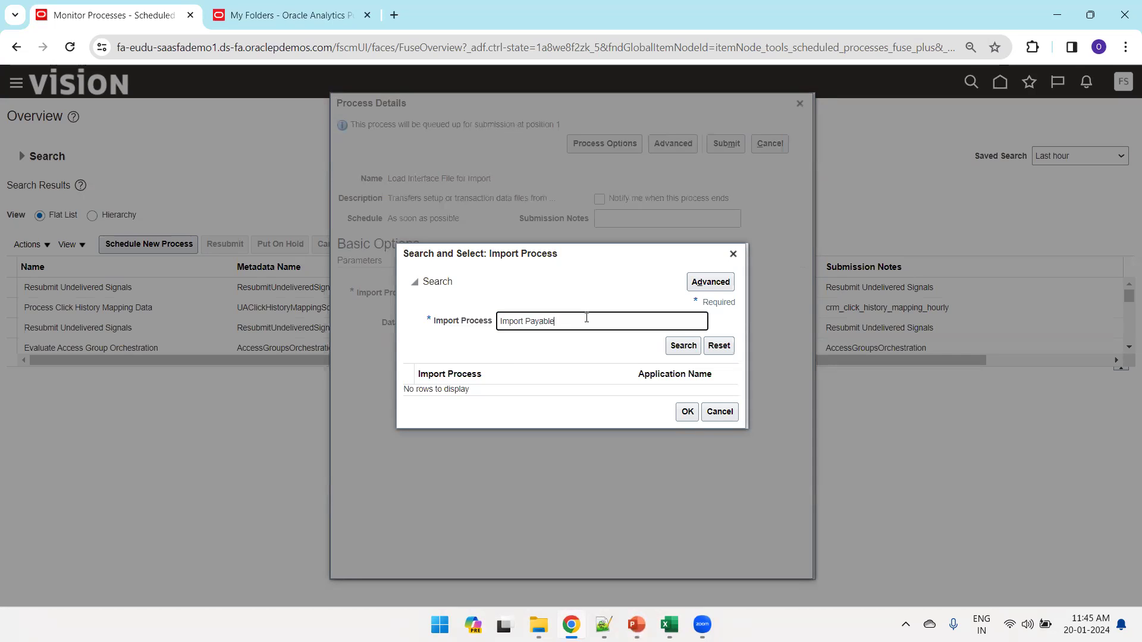
Step: Select Import Payables Payment Requests as the import process
click(678, 346)
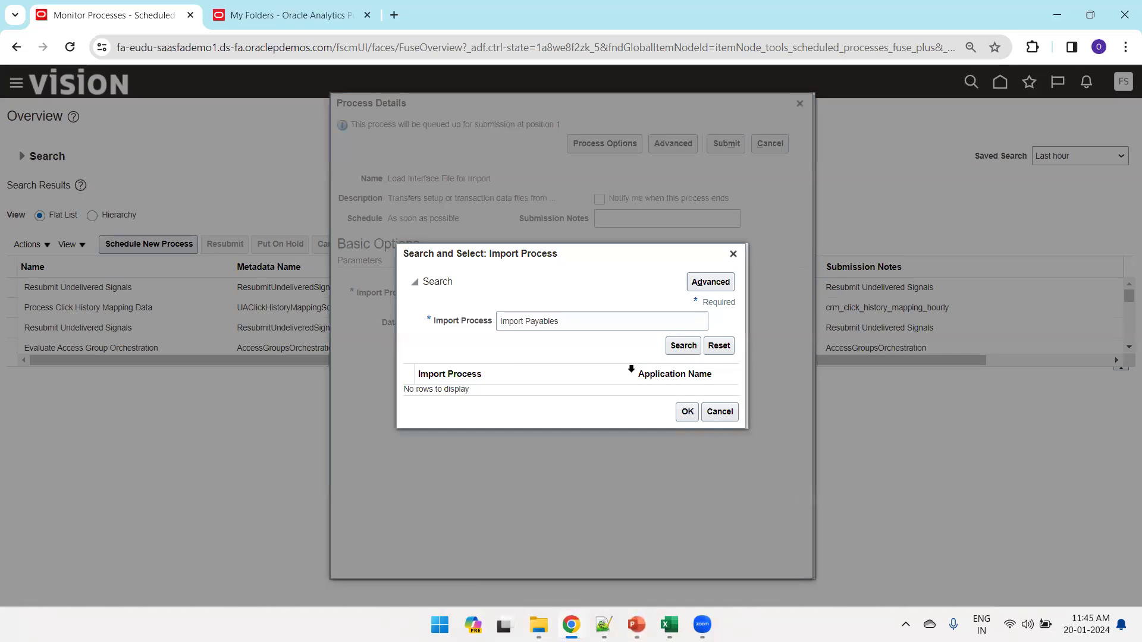
click(459, 394)
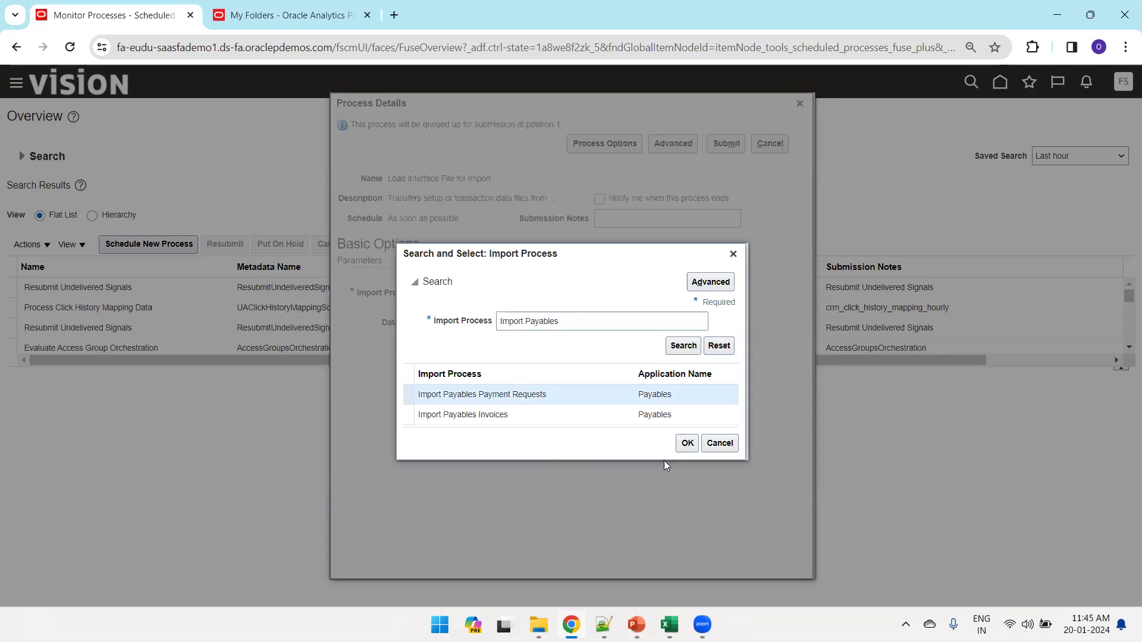
click(687, 443)
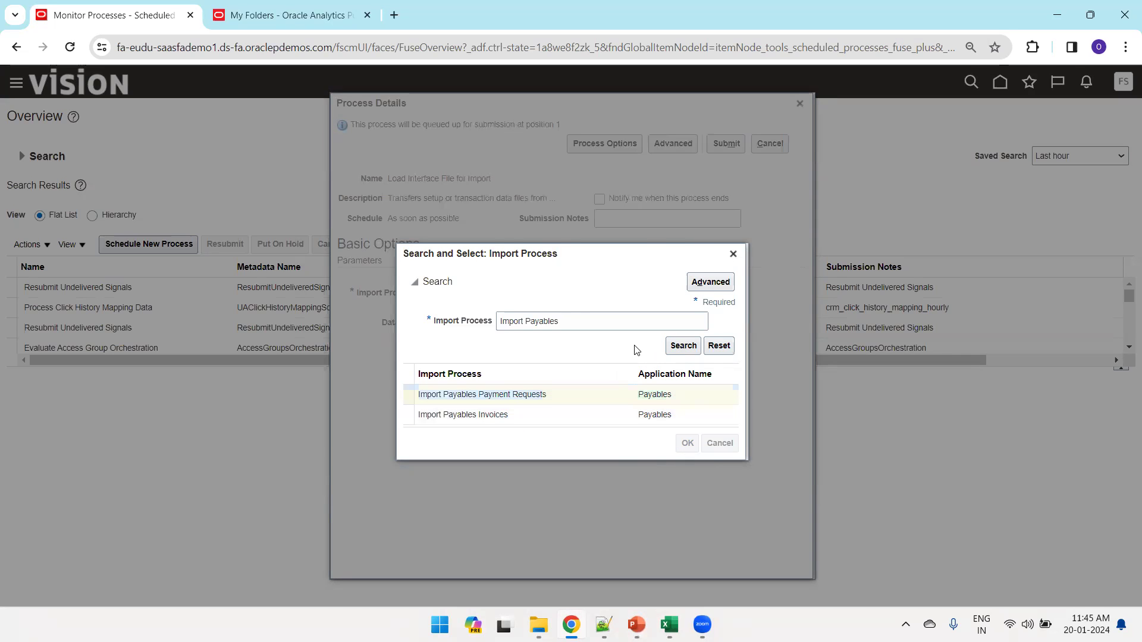
Step: Upload apPaymentRequest.zip as the data file and submit the process (6633231)
click(578, 323)
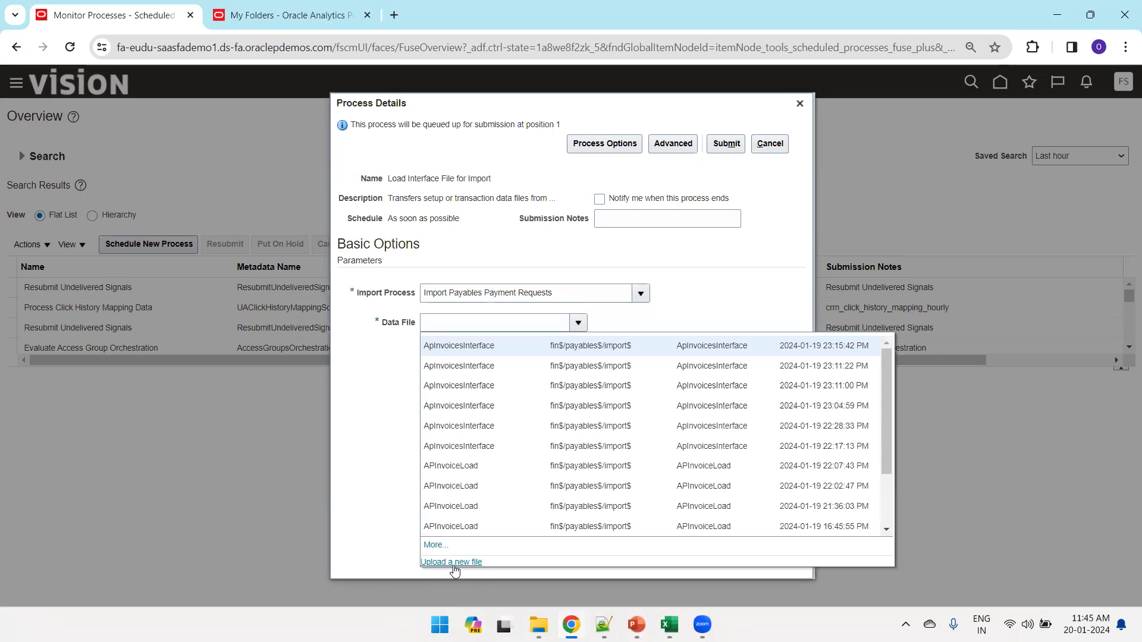
click(445, 568)
click(524, 335)
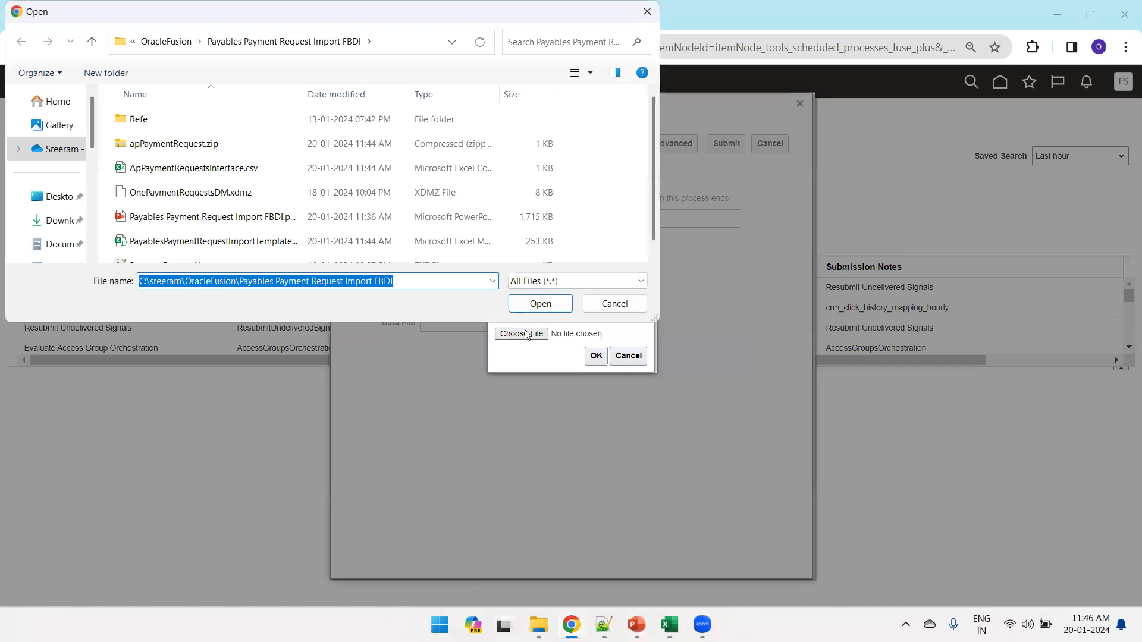
double_click(209, 146)
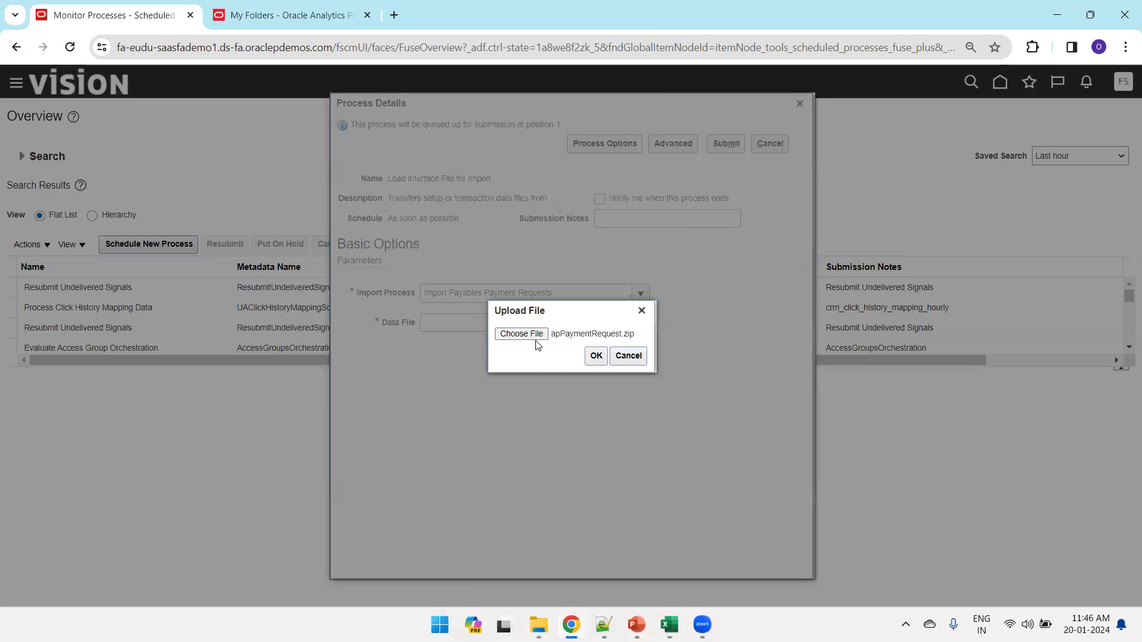
click(596, 359)
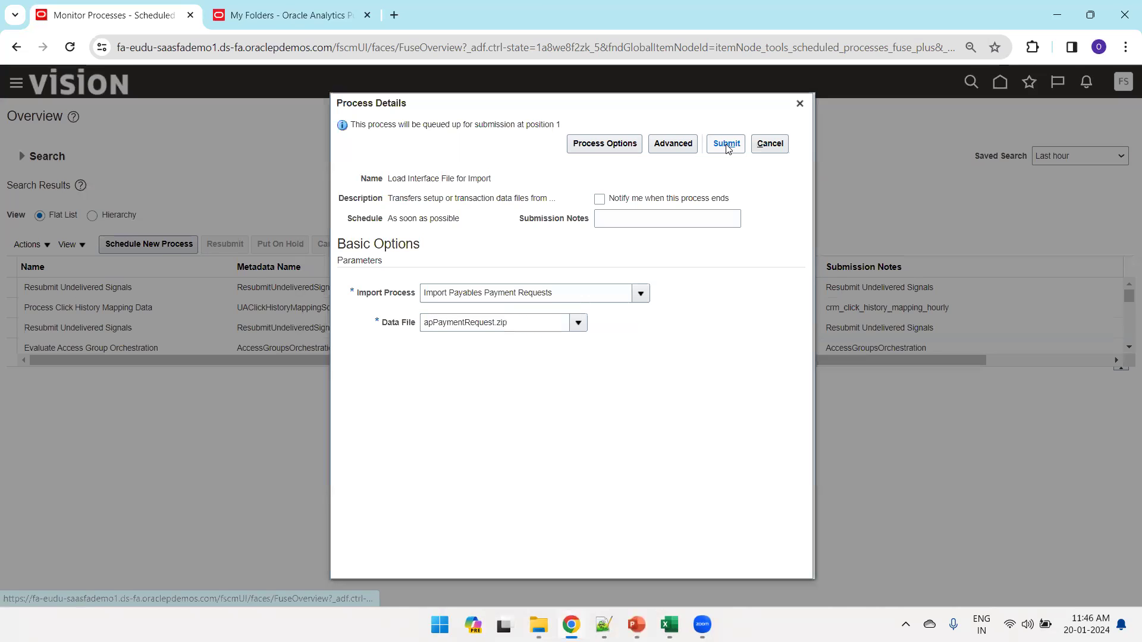
click(726, 144)
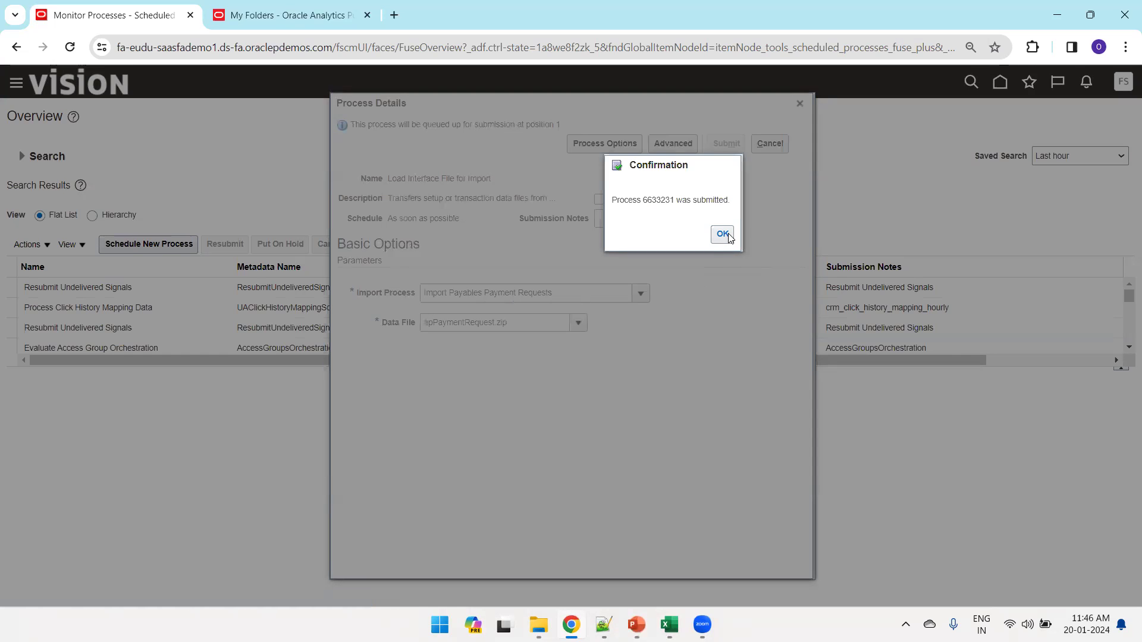
Step: Dismiss the submission confirmation, switch to Hierarchy view and select the Load Interface File for Import run
click(727, 235)
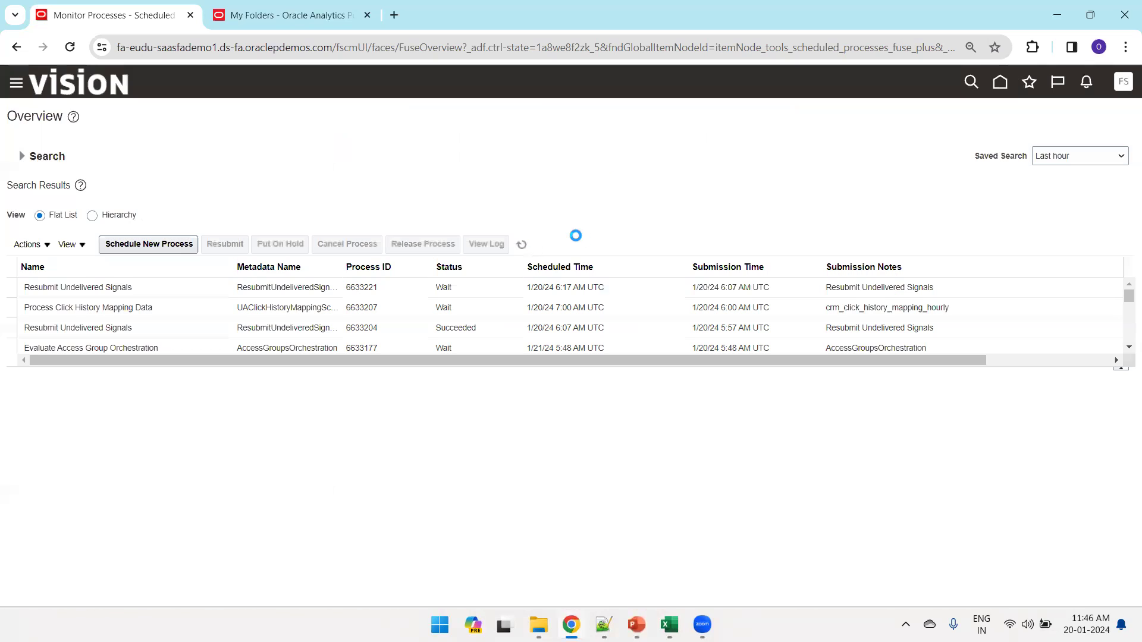
click(526, 244)
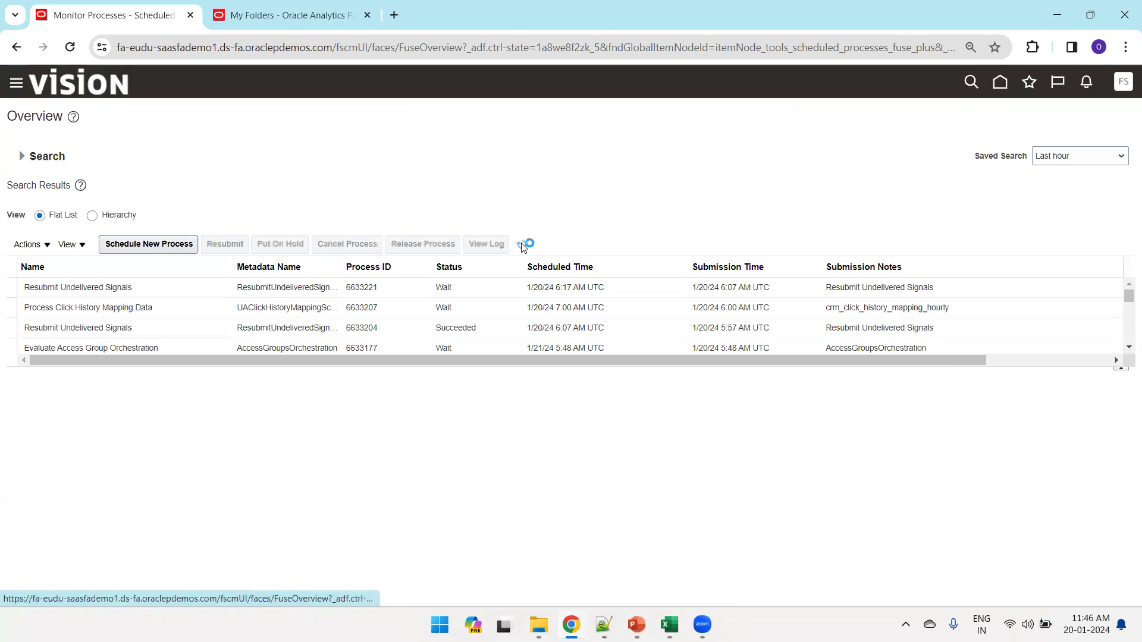
click(93, 217)
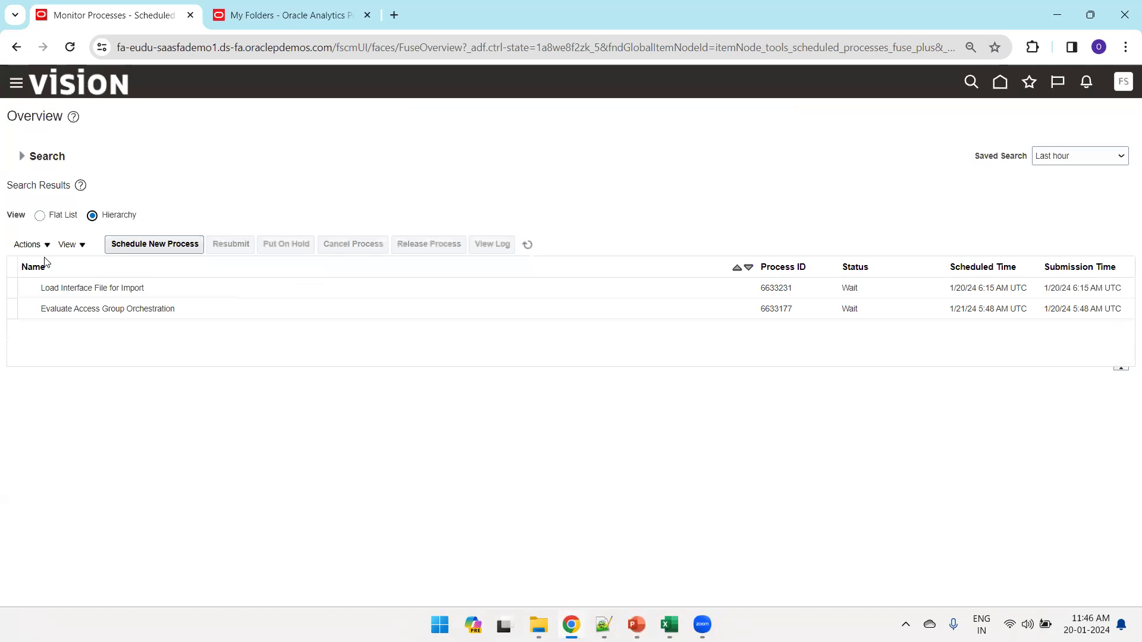
click(106, 288)
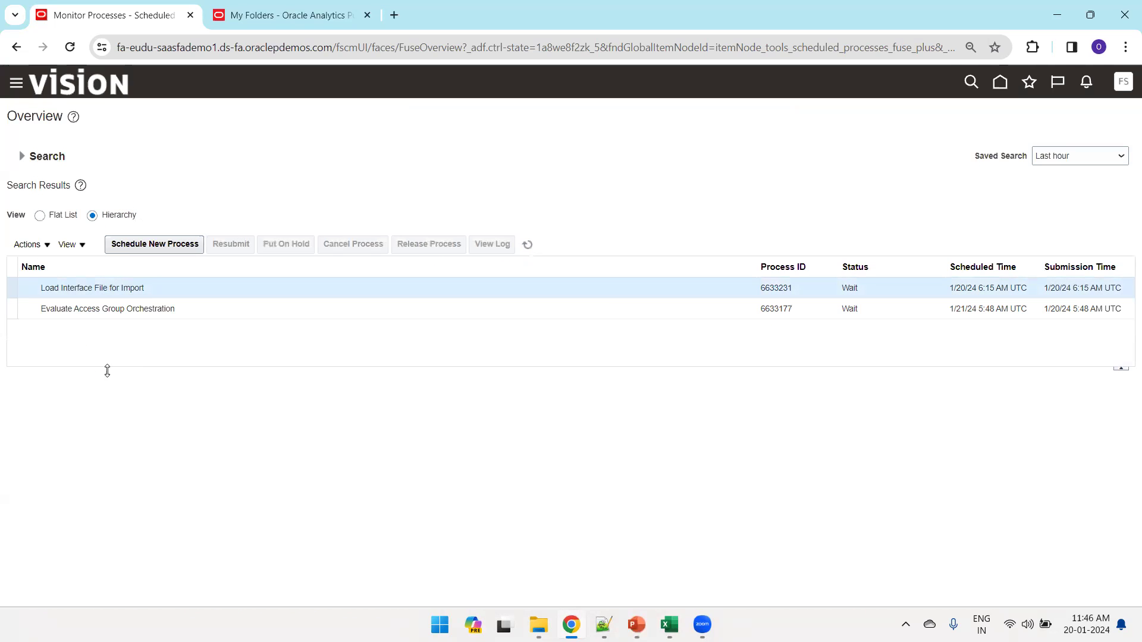
Step: Refresh the process list repeatedly to track the Load Interface File for Import run's status
click(529, 244)
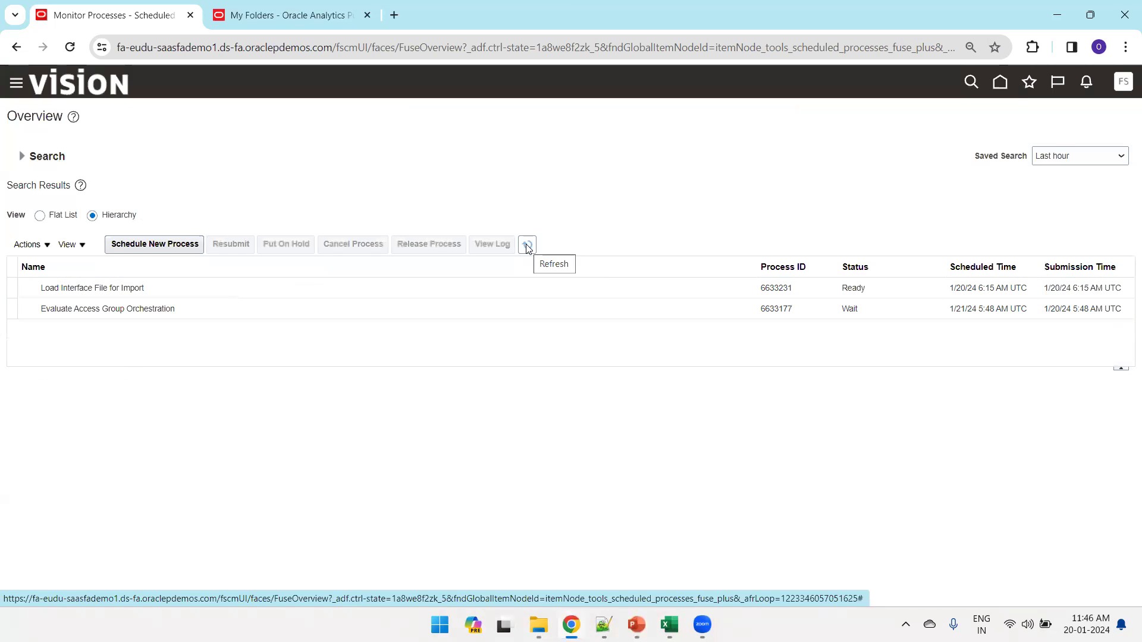
click(528, 245)
click(528, 245)
click(528, 245)
click(528, 247)
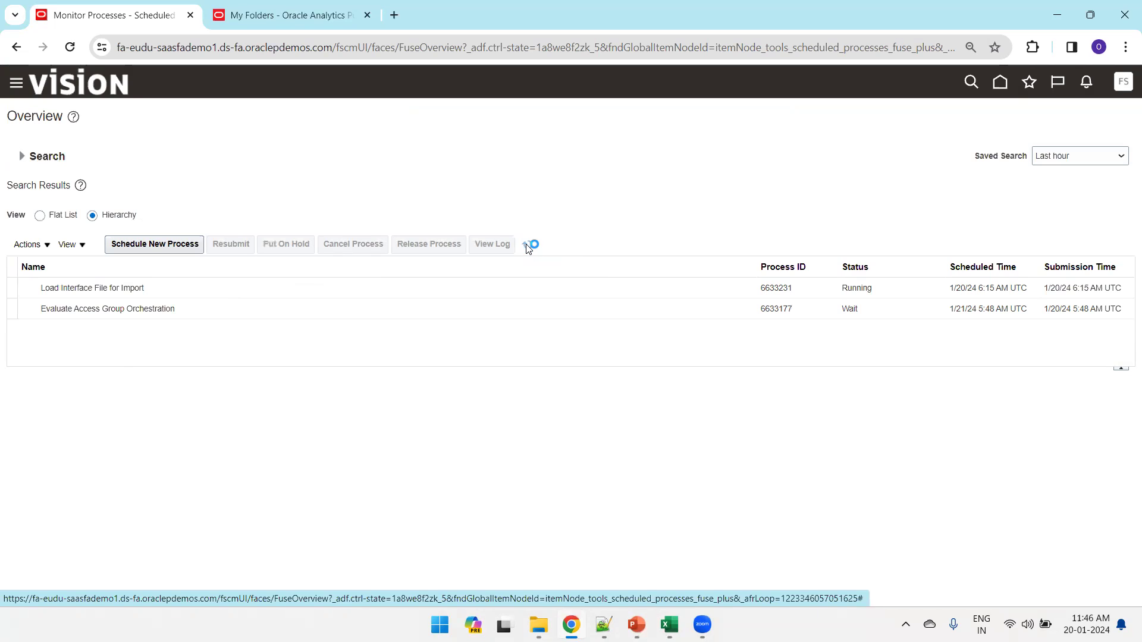
click(528, 246)
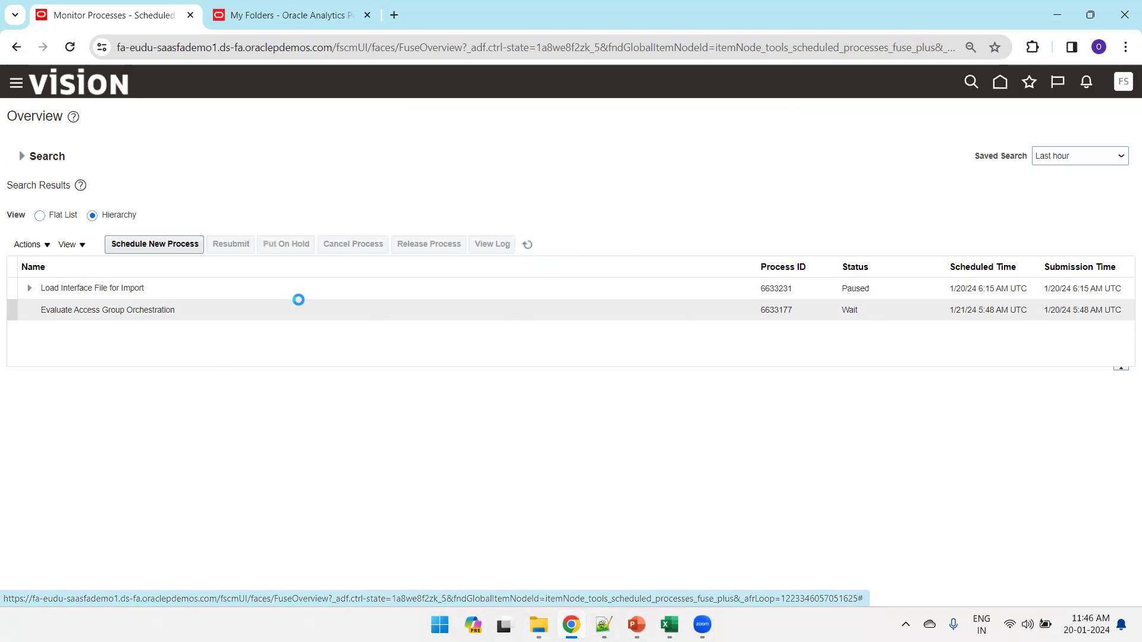
Step: Expand the import run, enlarge the results table and check the Load File to Interface child status
click(29, 288)
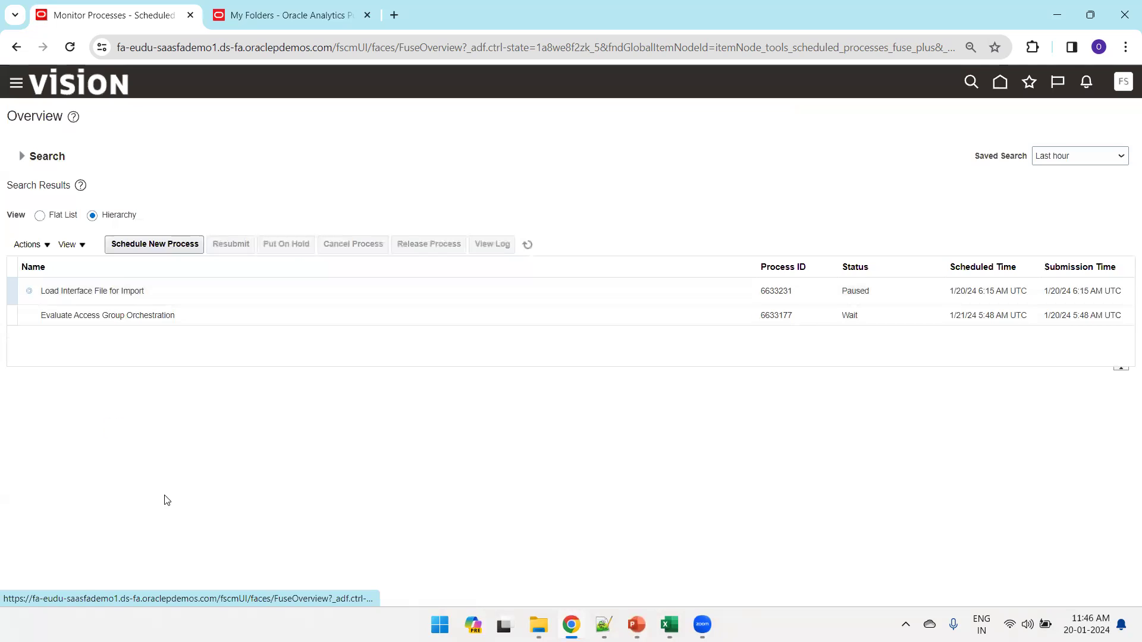
drag(225, 367, 228, 441)
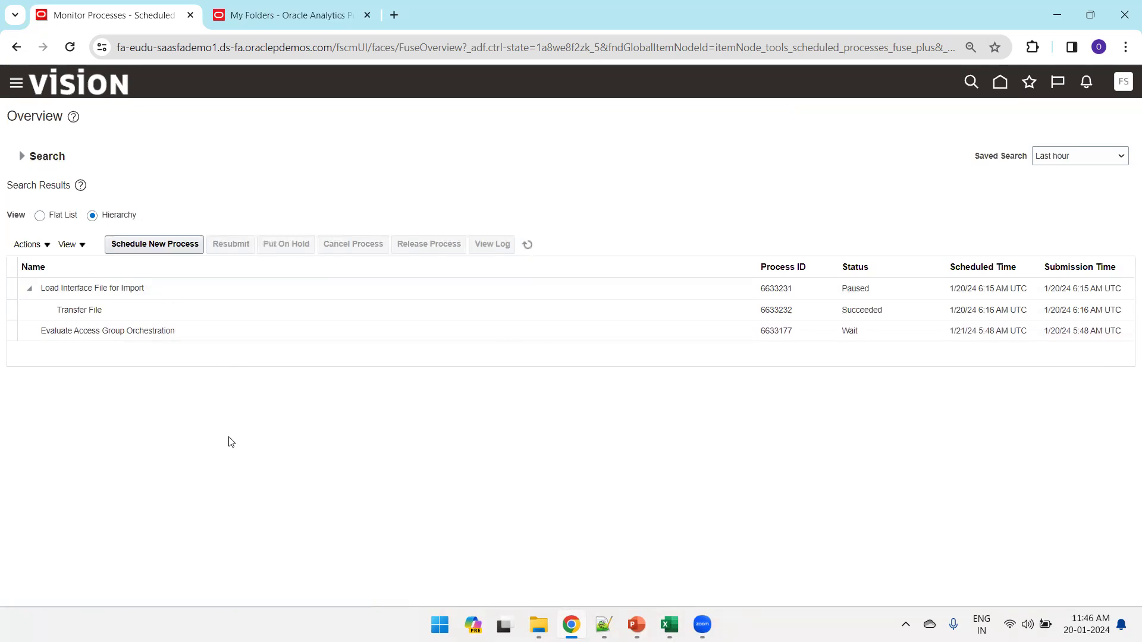
click(533, 241)
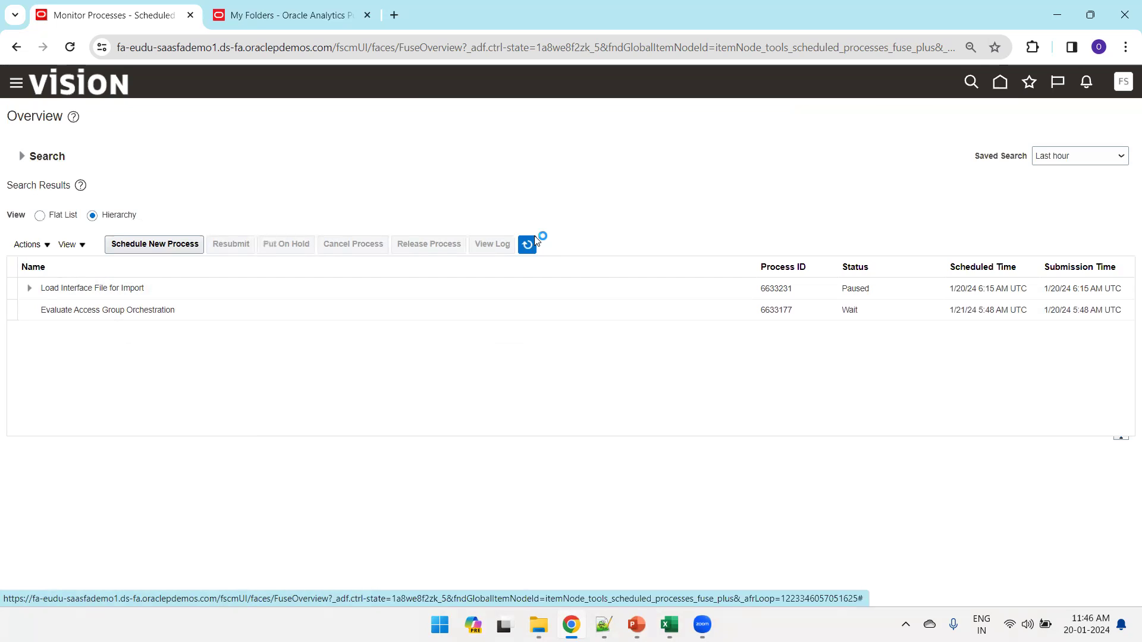
click(31, 289)
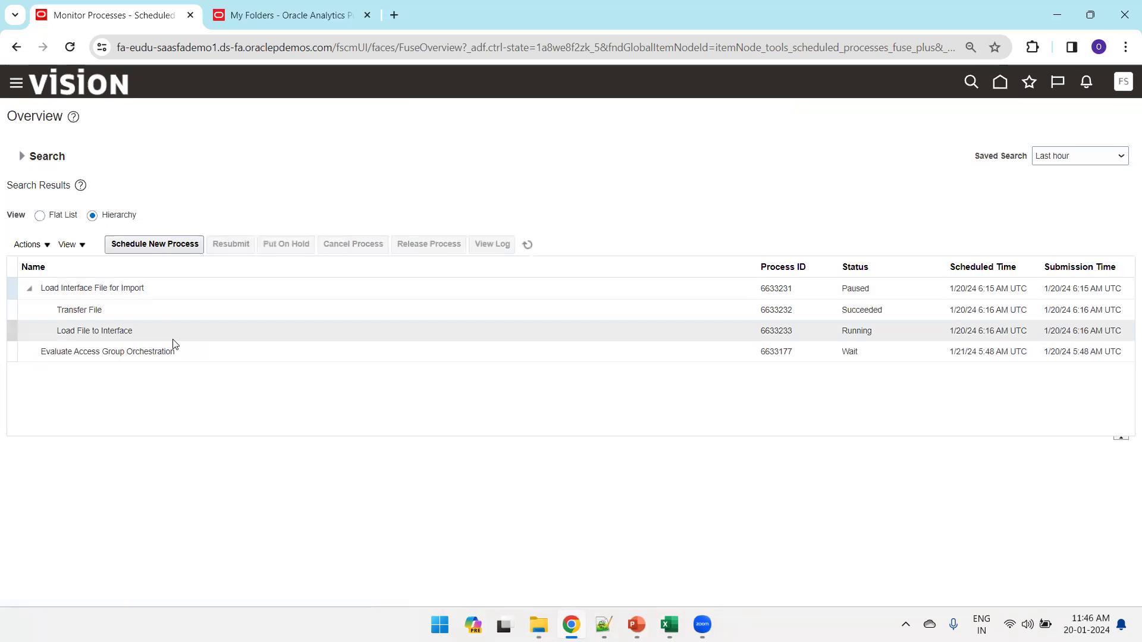
click(221, 335)
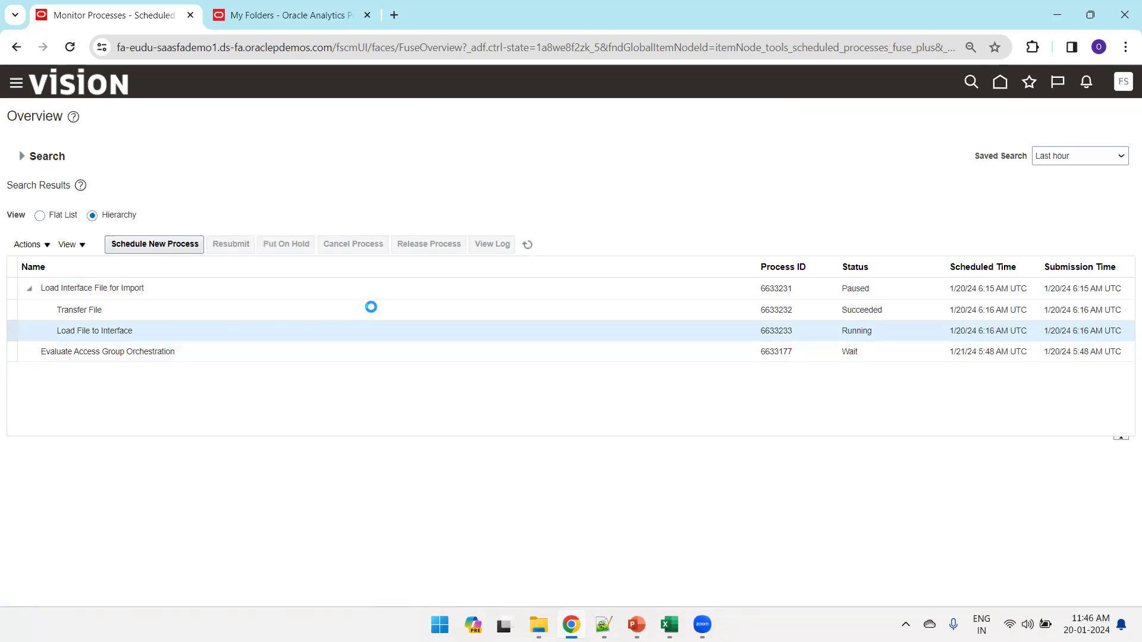
click(526, 245)
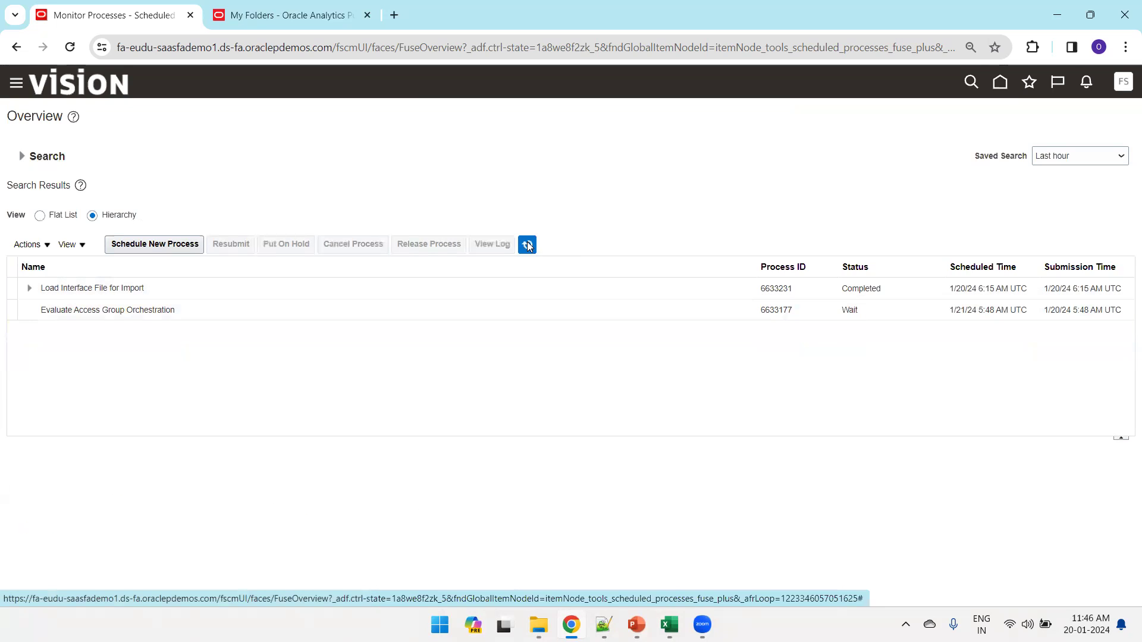
Step: Schedule a new process, replacing the process name with 'Import Payment' and opening the name search
click(138, 245)
key(Tab)
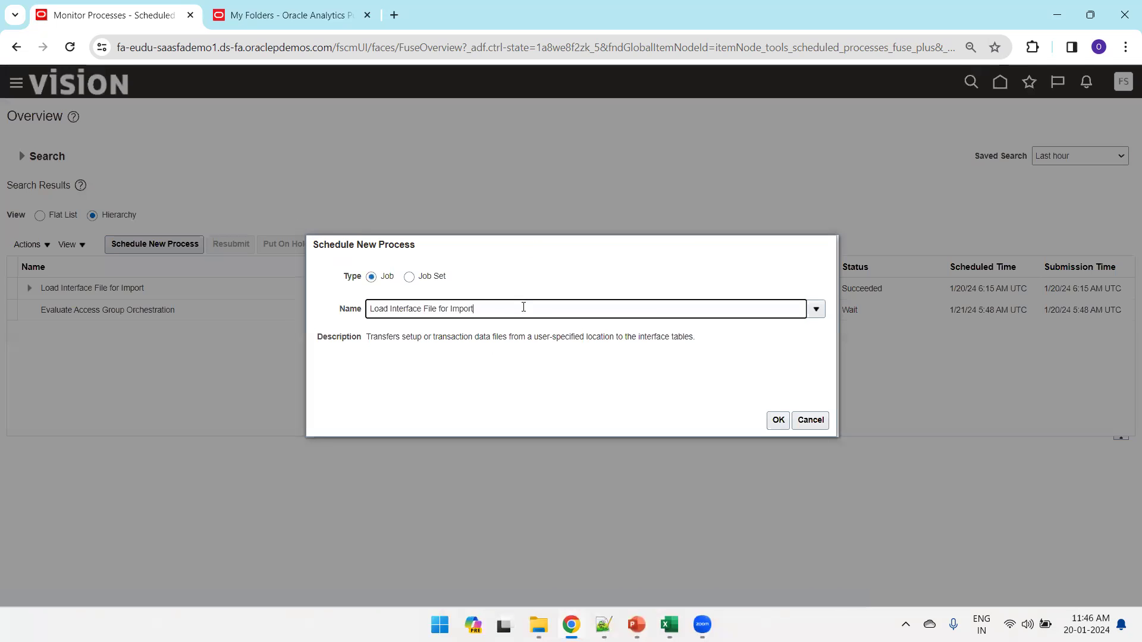
key(BackSpace)
text(Import Payments)
key(Tab)
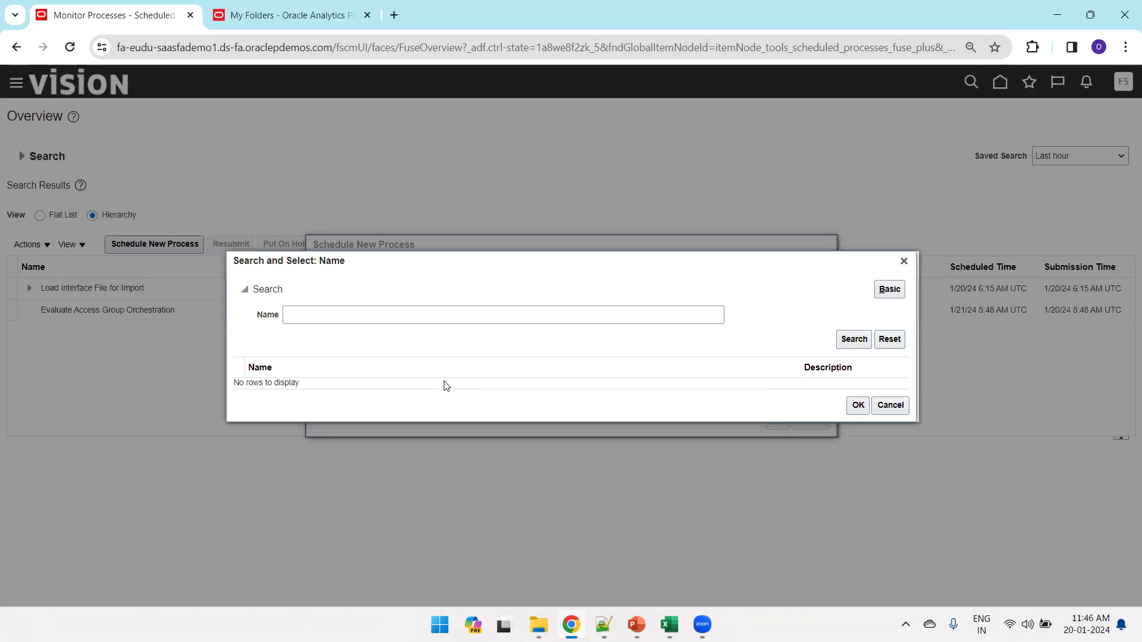
Step: After checking the slide deck, search process names for 'Import Payables'
key(alt+Tab)
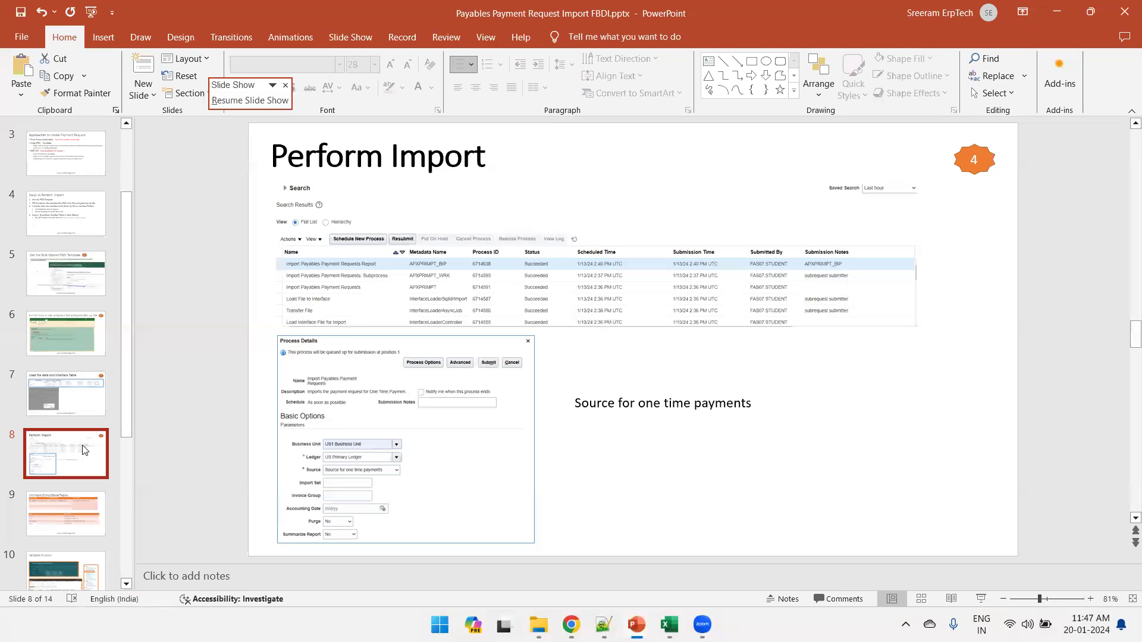
key(alt+Tab)
click(313, 315)
text(Import Payables)
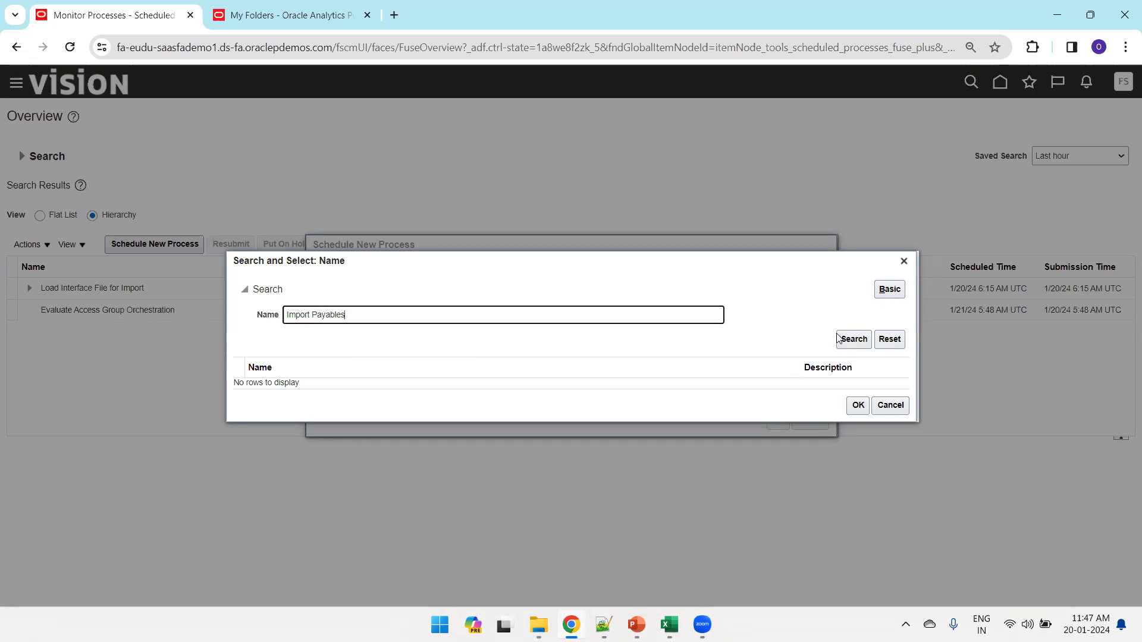
click(851, 338)
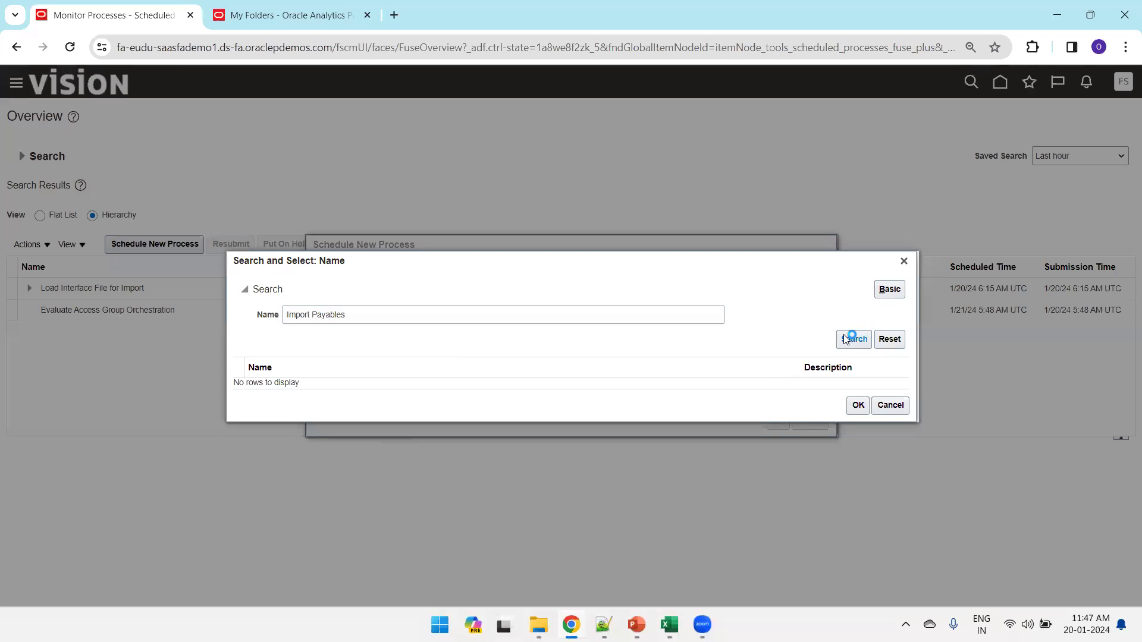
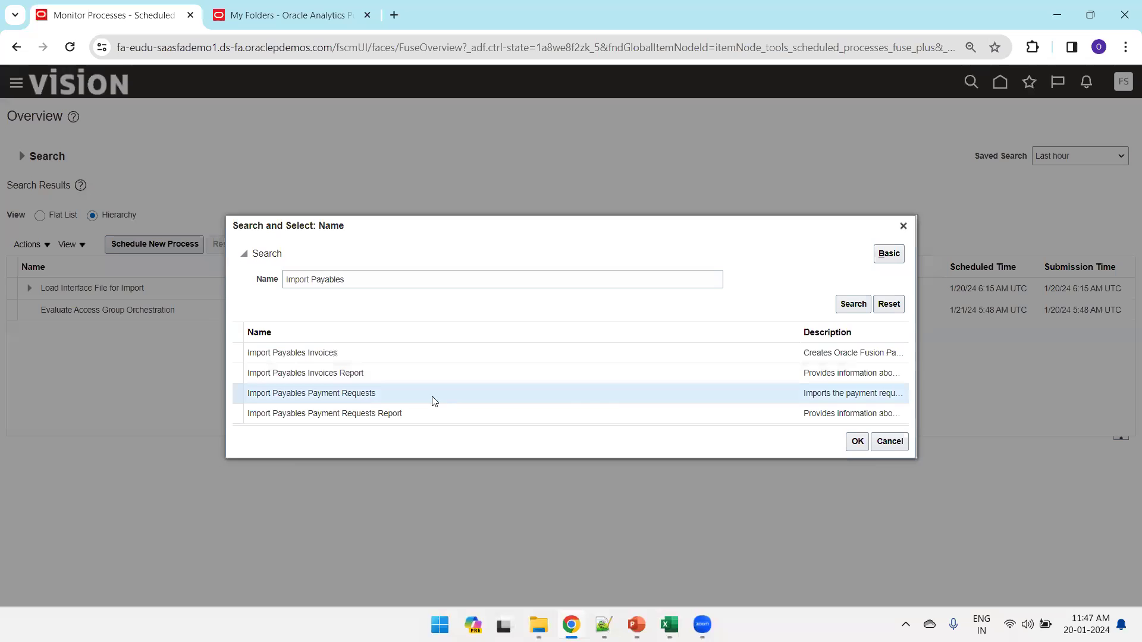
Step: Choose Import Payables Payment Requests and set its Business Unit to US1 Business Unit
click(857, 441)
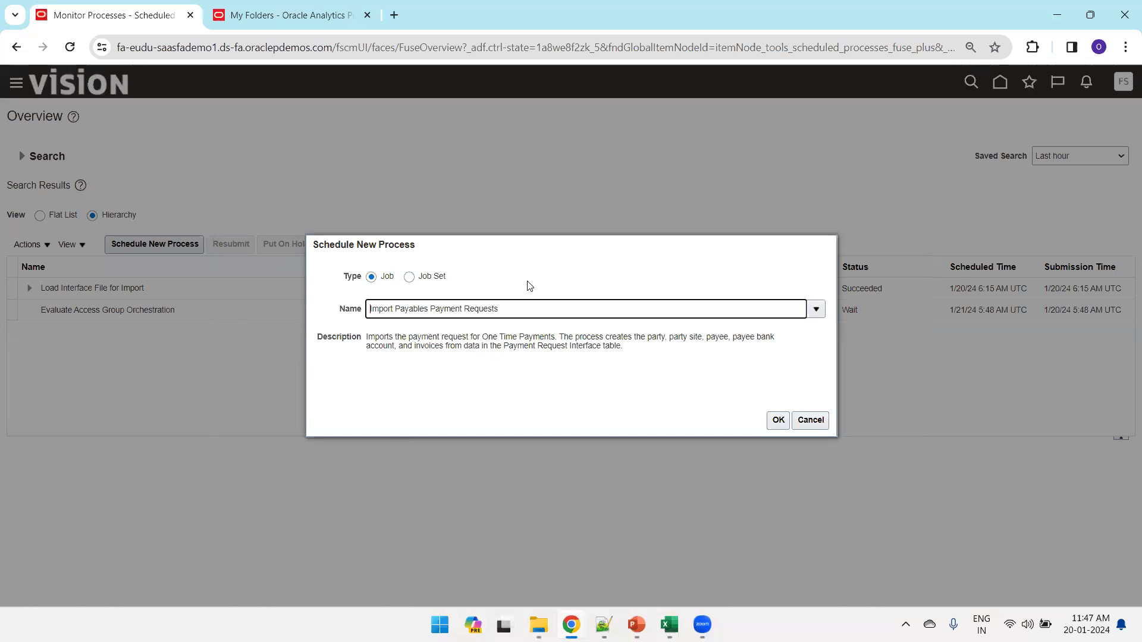
click(778, 420)
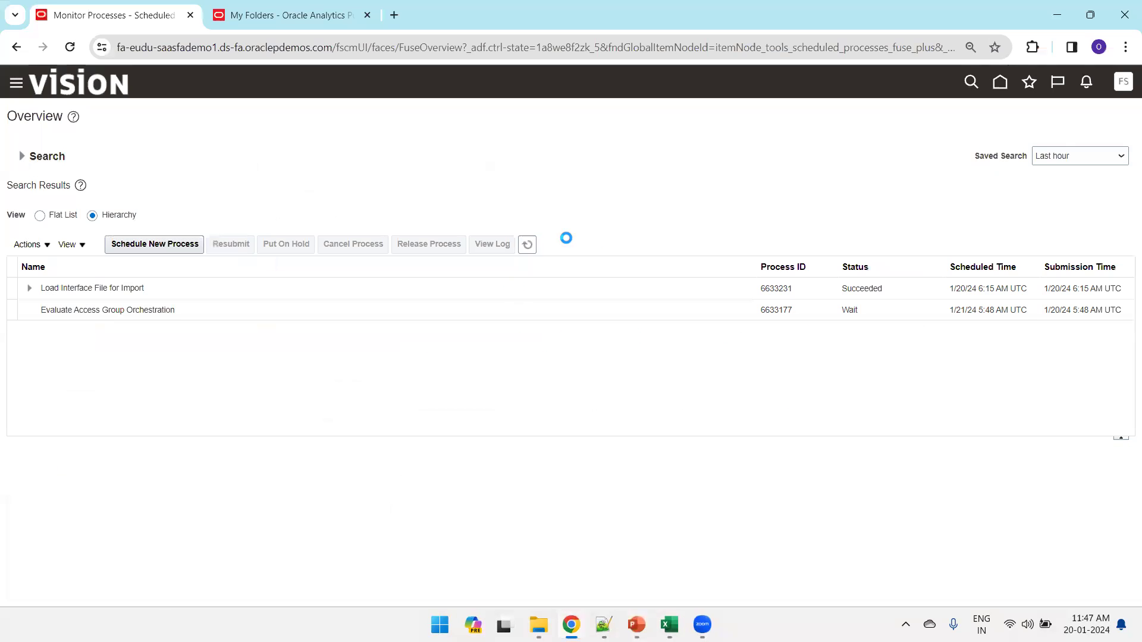
click(556, 300)
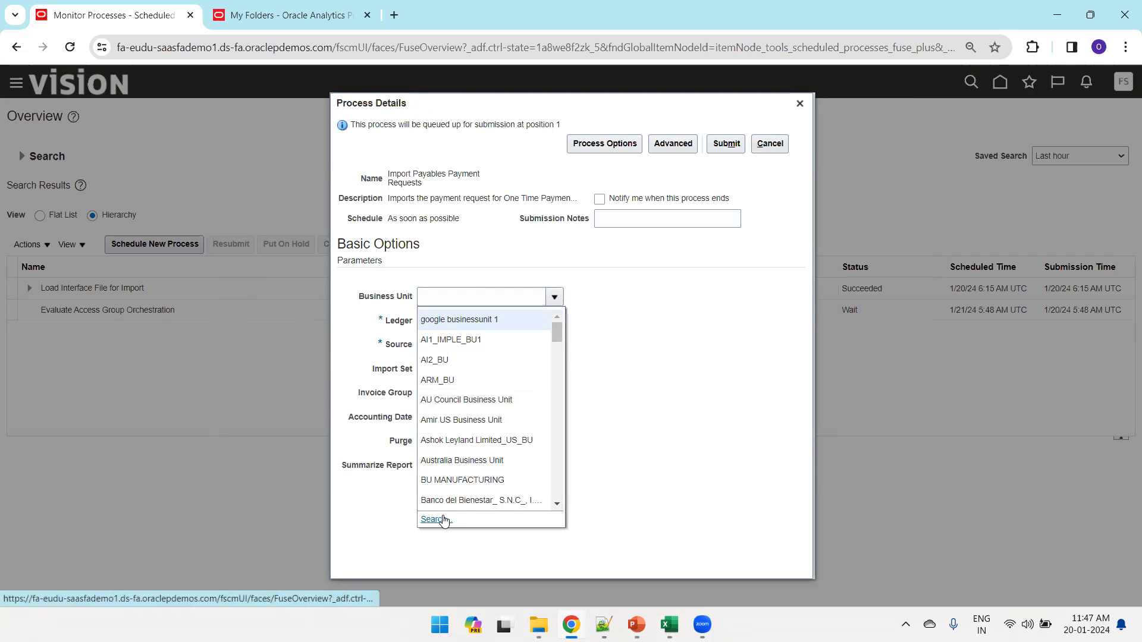
click(443, 522)
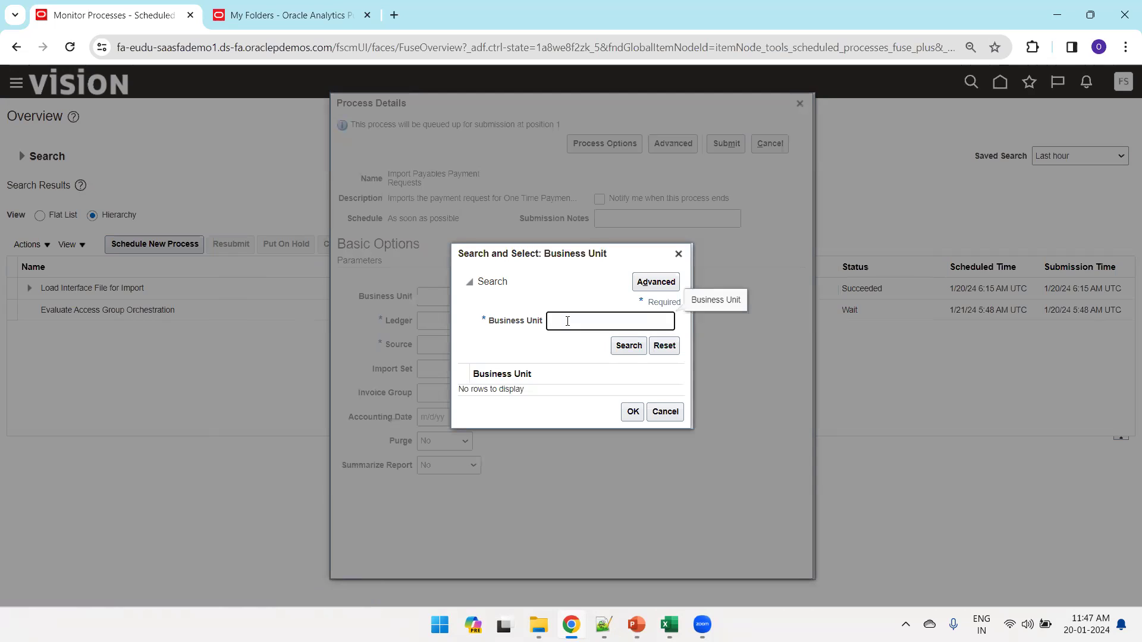
text(Us1)
click(629, 345)
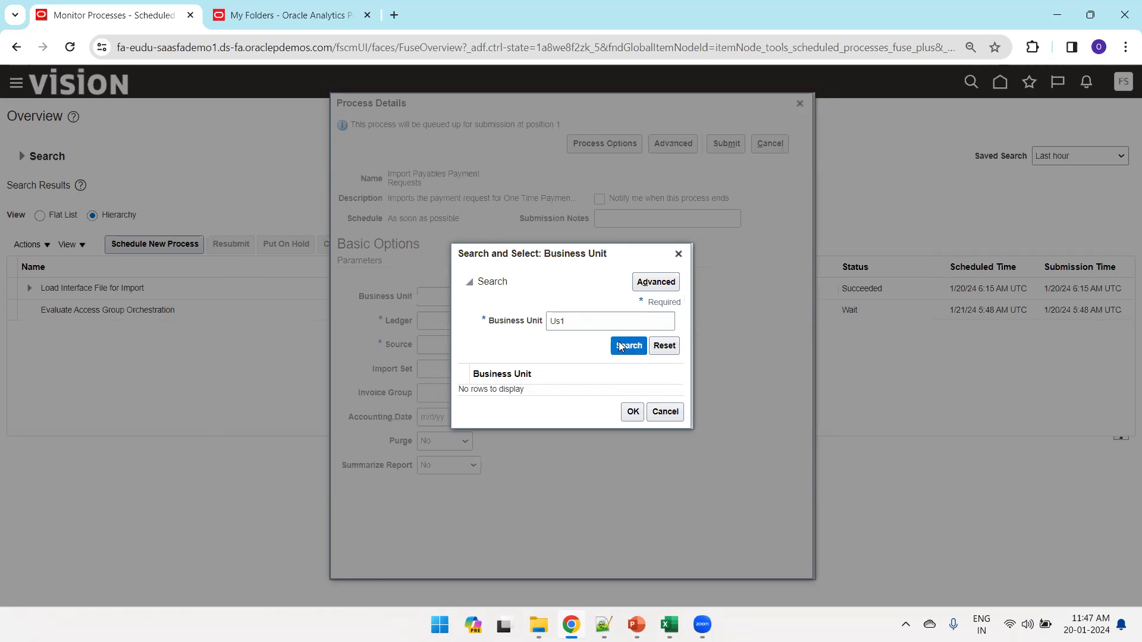
click(637, 419)
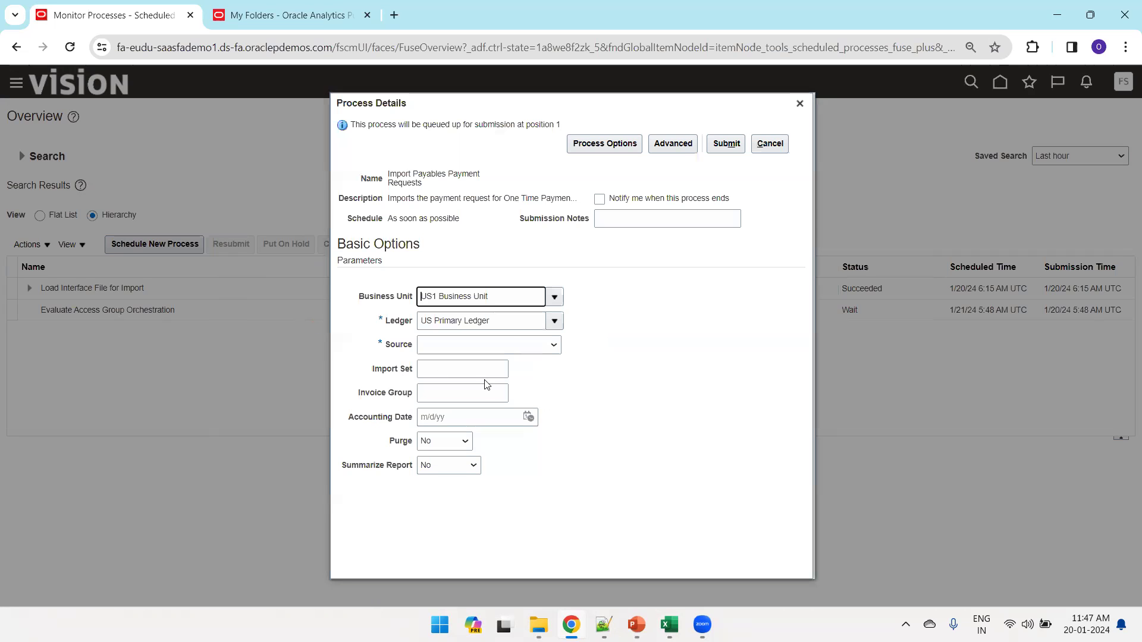
Step: Set Source to Source for one time payments and submit the import
click(516, 346)
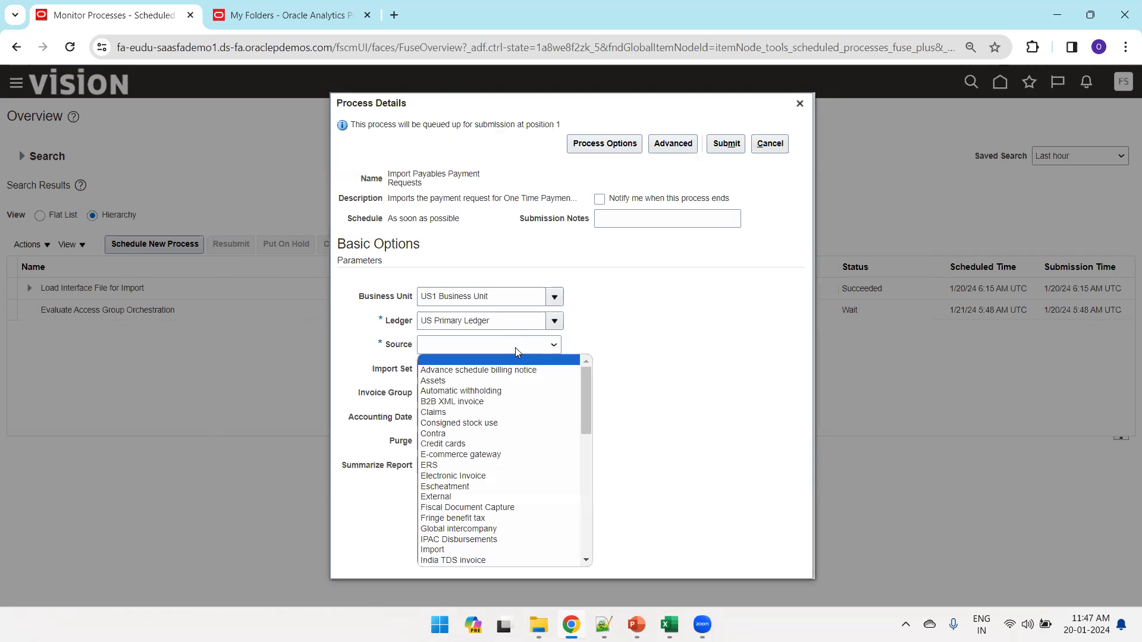
key(s)
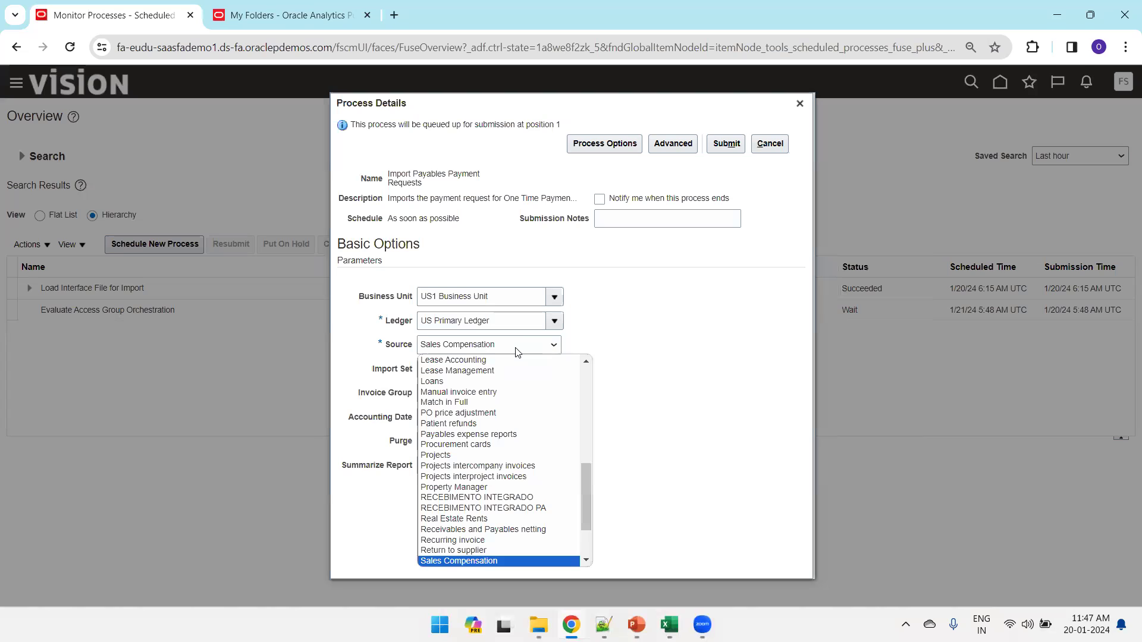
key(o)
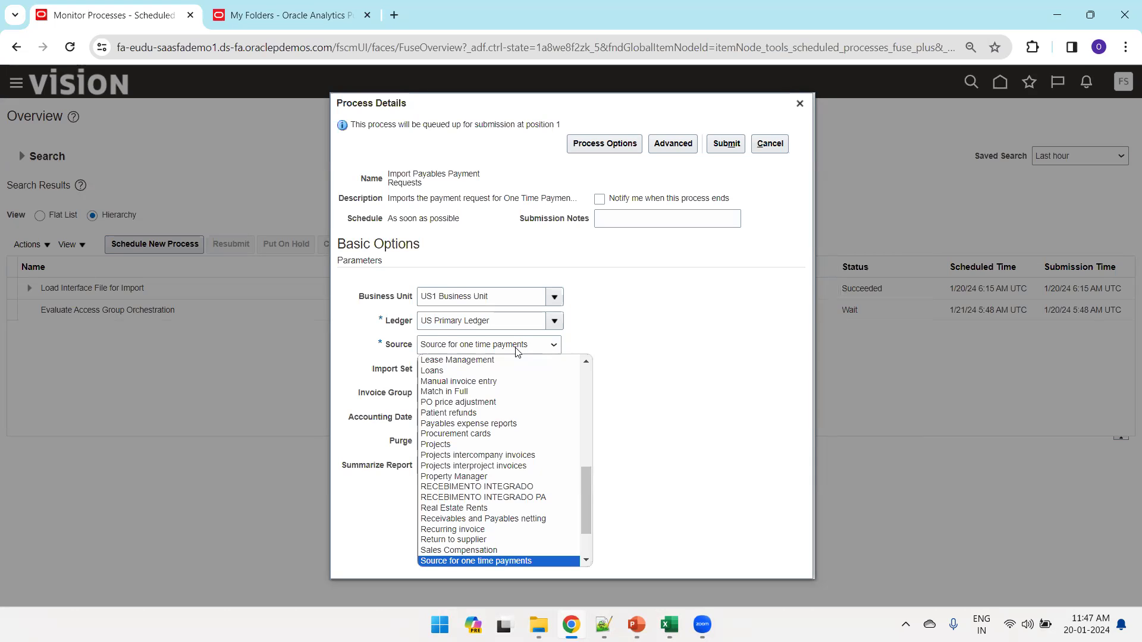
click(514, 346)
click(731, 142)
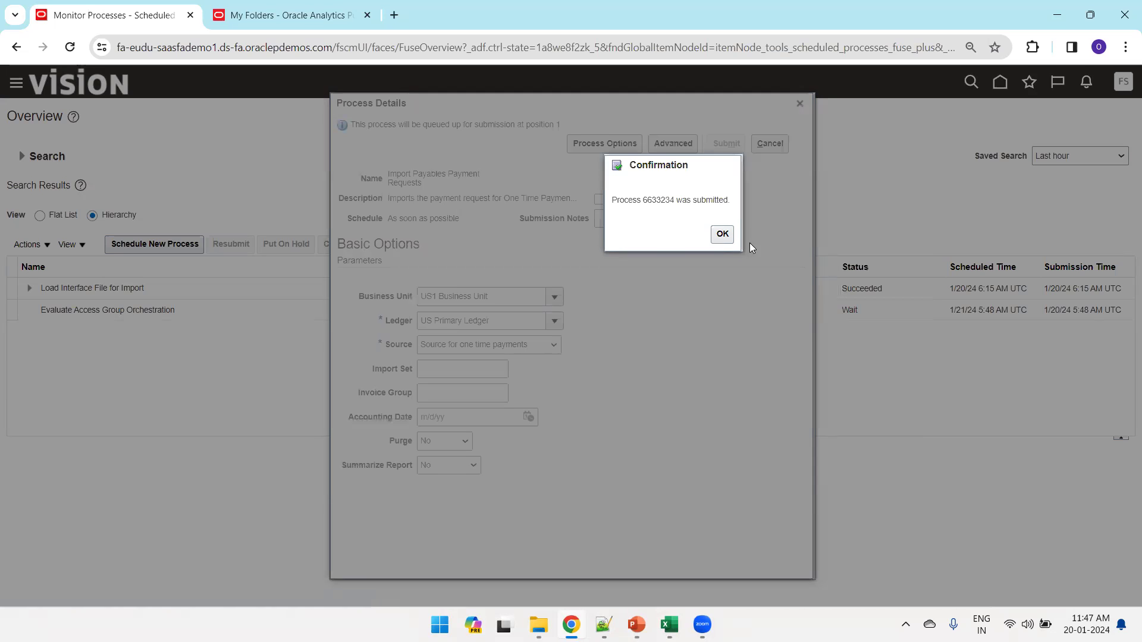
click(723, 234)
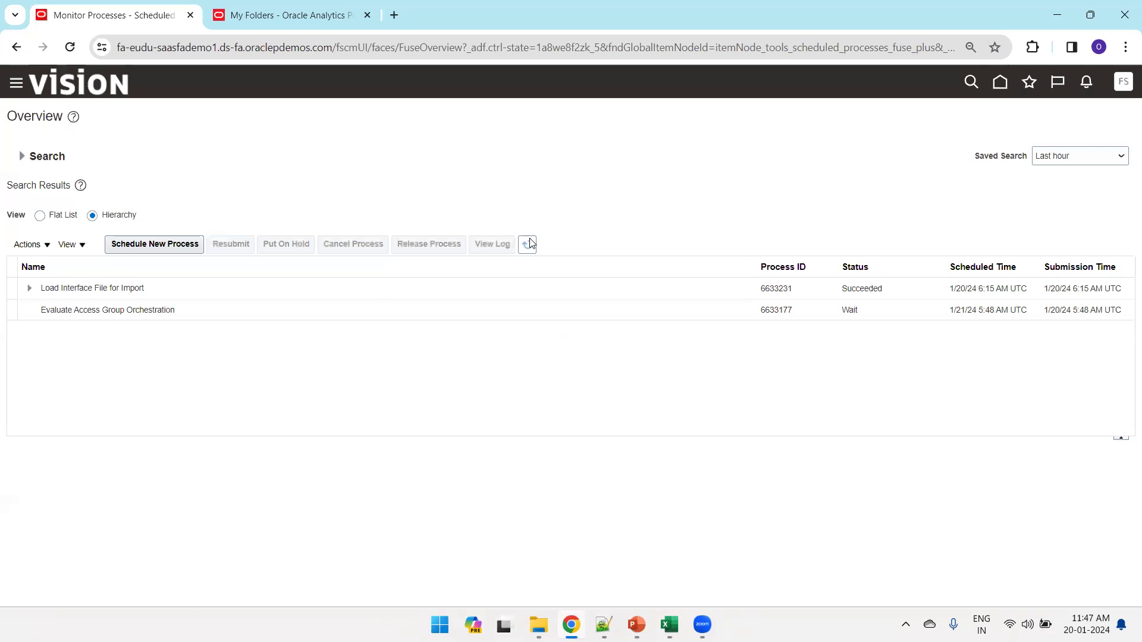
Step: Refresh the process list repeatedly and expand Import Payables Payment Requests to check its subprocesses
click(527, 244)
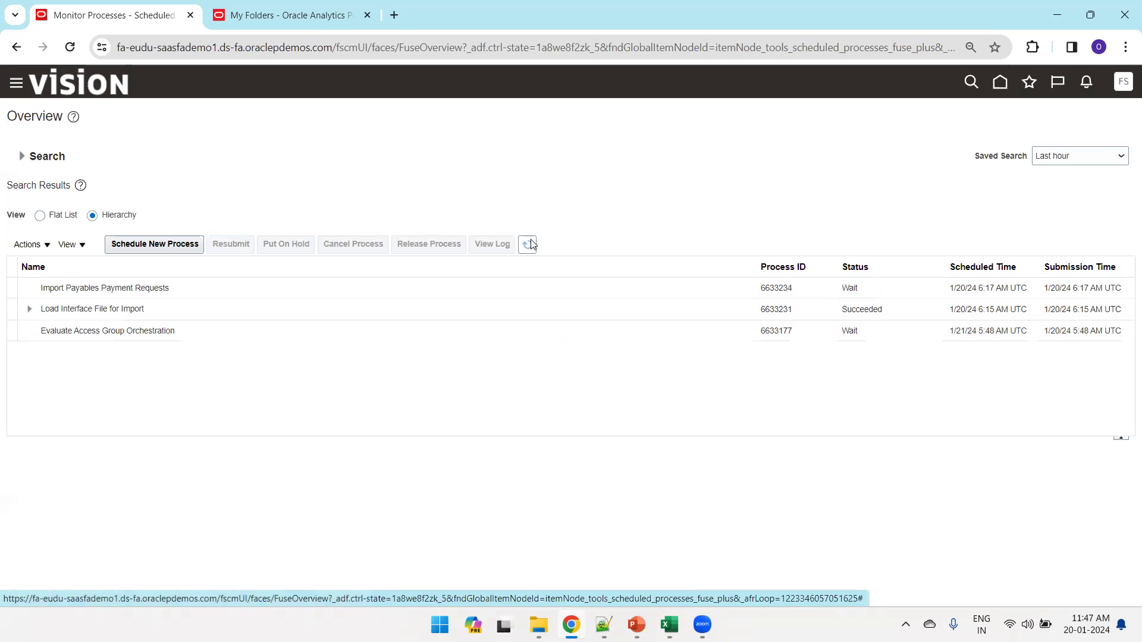
click(528, 244)
click(530, 246)
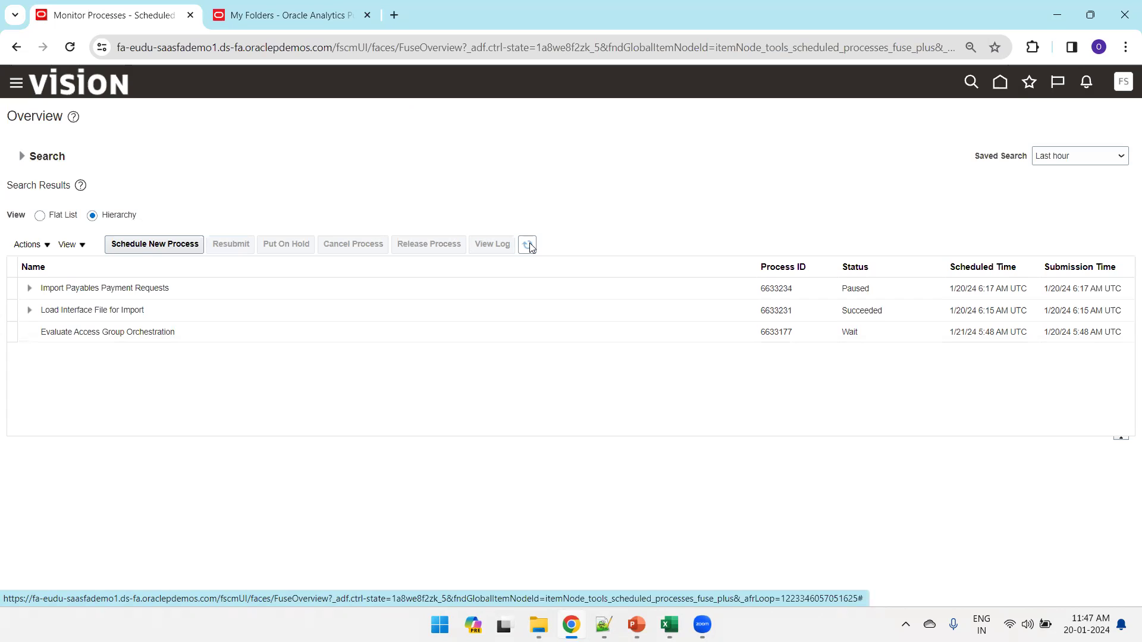
click(530, 246)
click(30, 288)
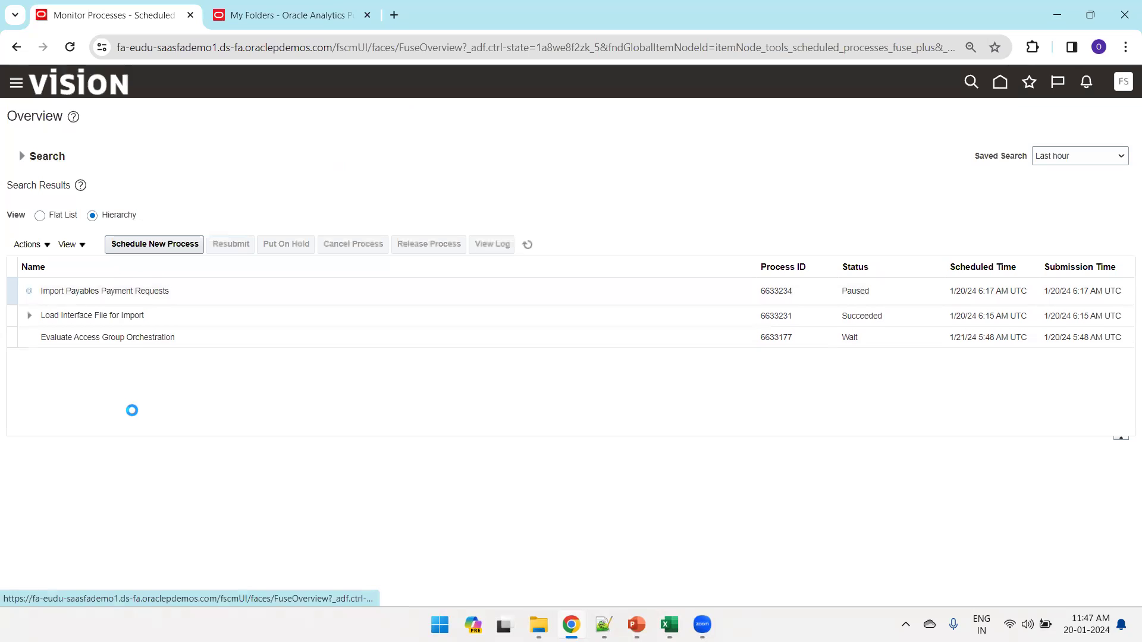
click(529, 246)
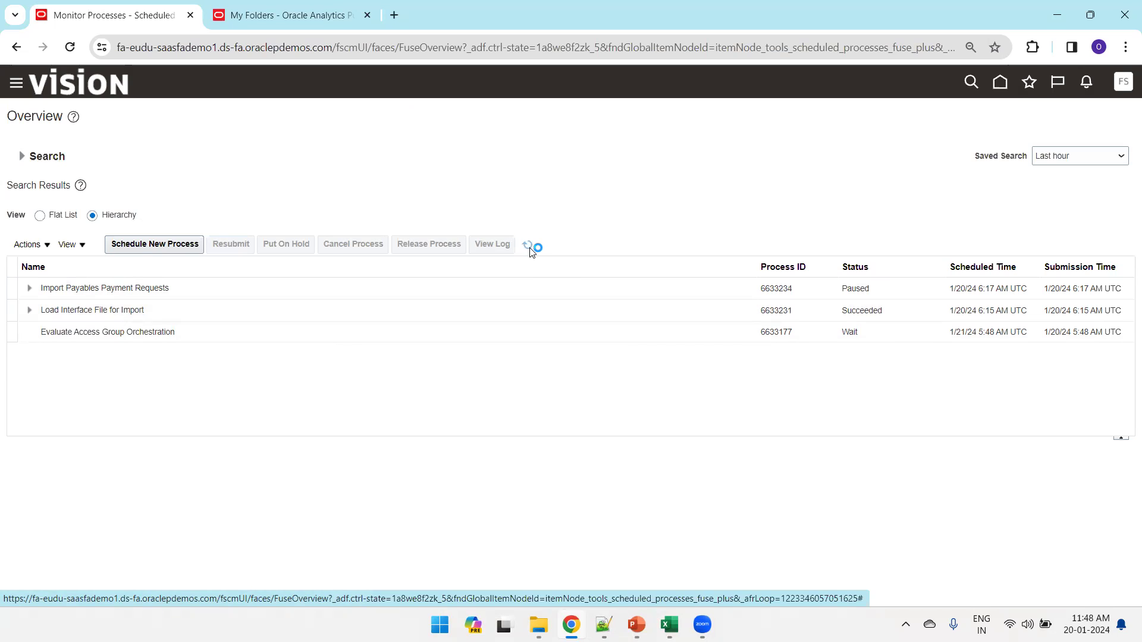
click(30, 289)
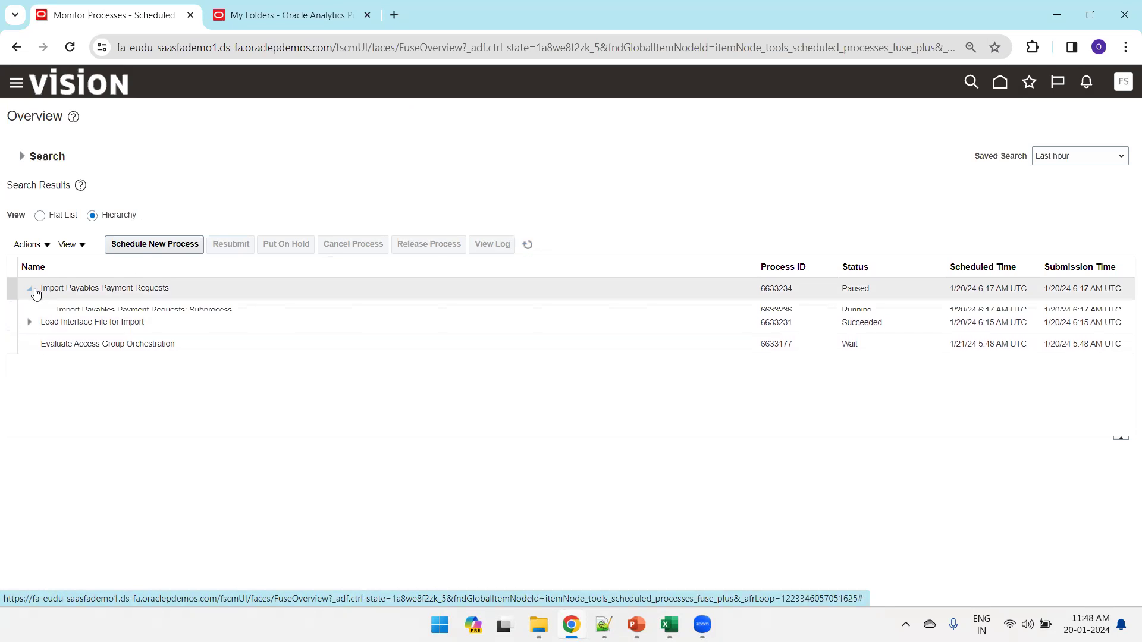
Step: Switch the process list to Flat List and refresh it
click(40, 216)
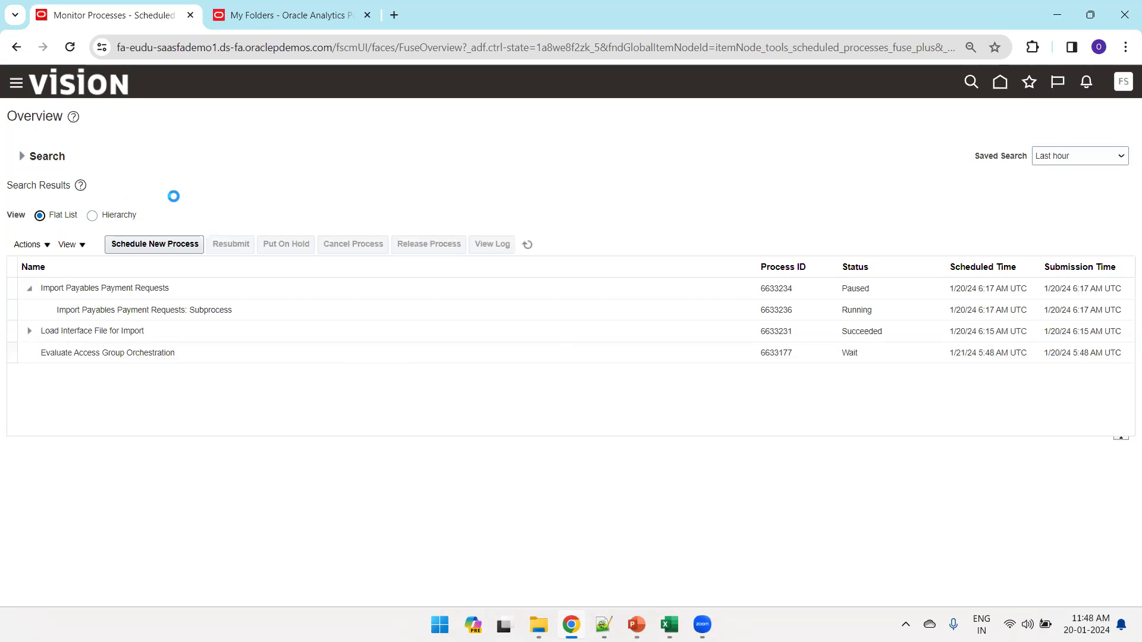
click(522, 245)
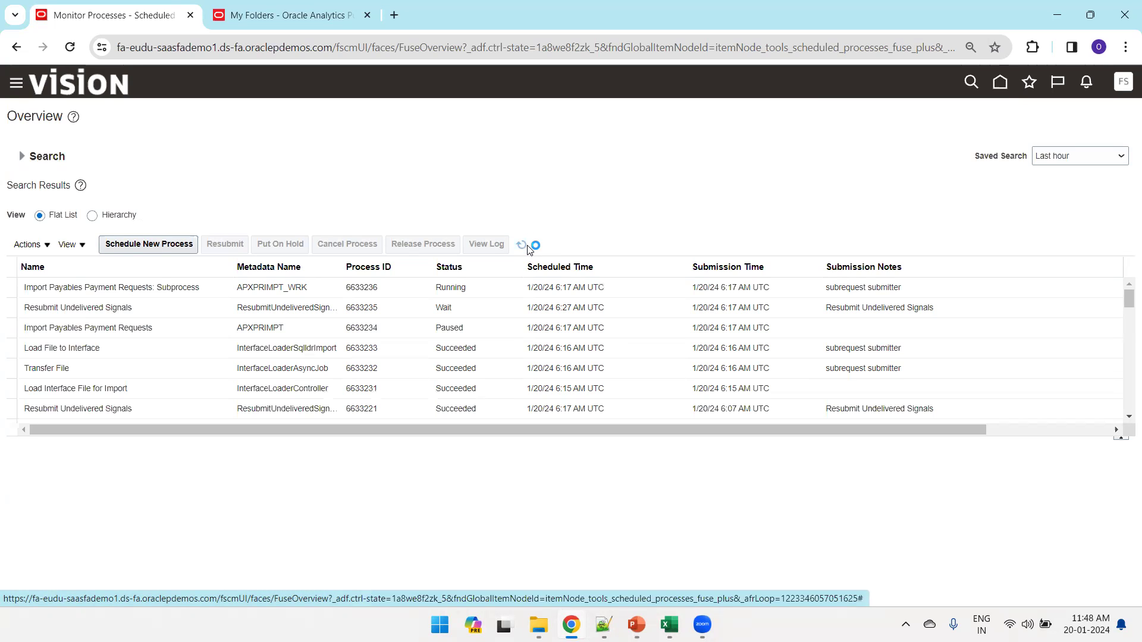
click(284, 17)
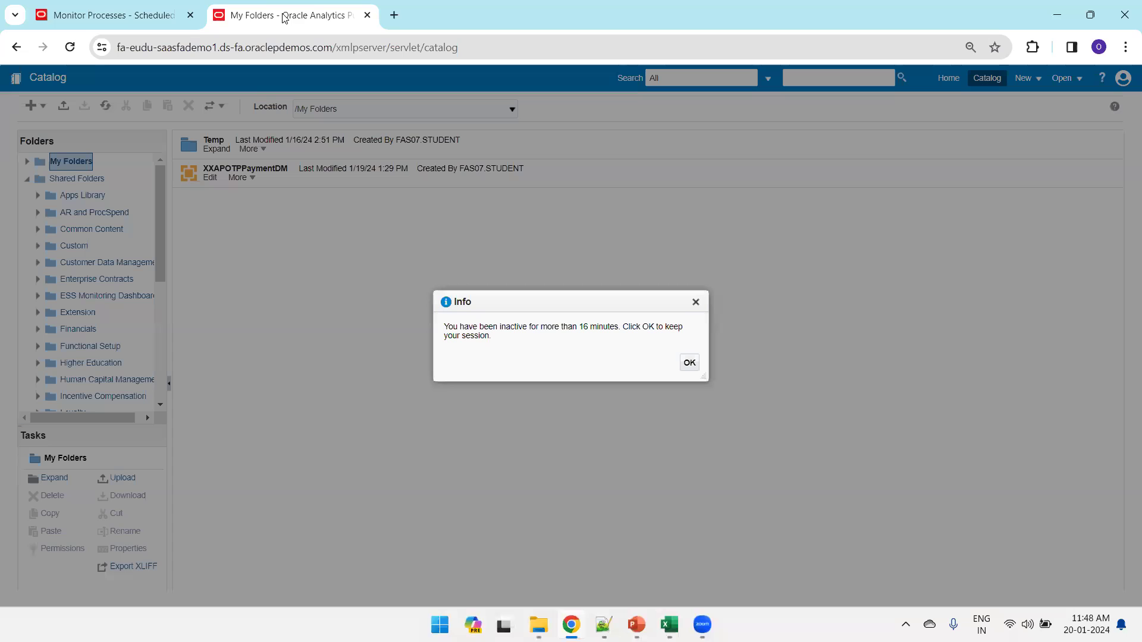
Step: Preview the XXAPOTPPaymentDM data as tables and select invoice XXORA_AP_OTP_007
click(690, 363)
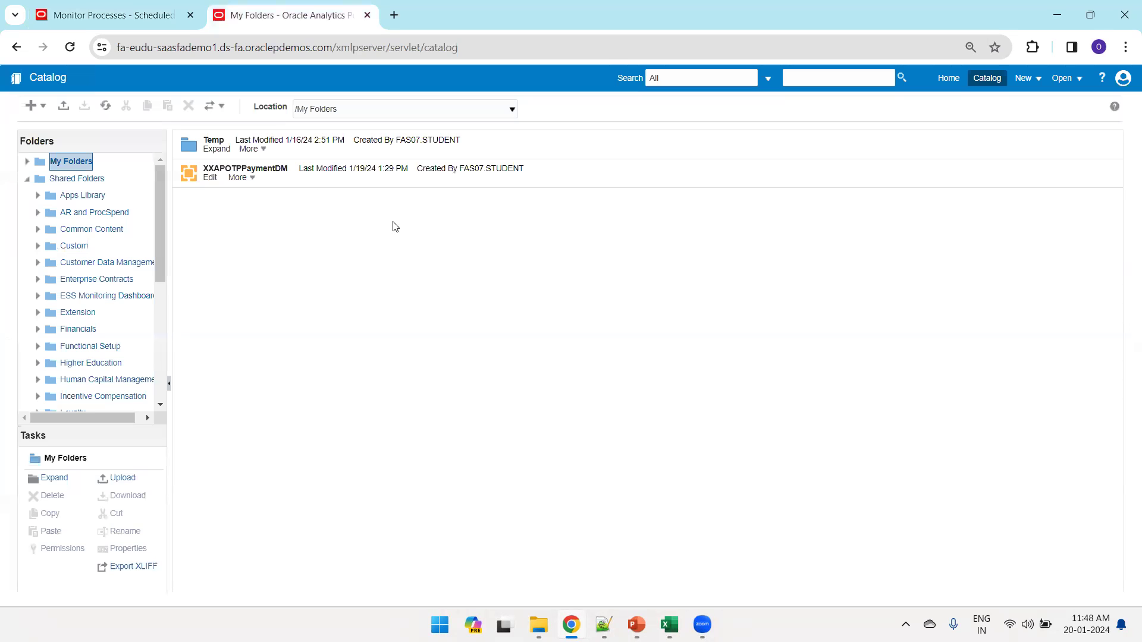
click(210, 180)
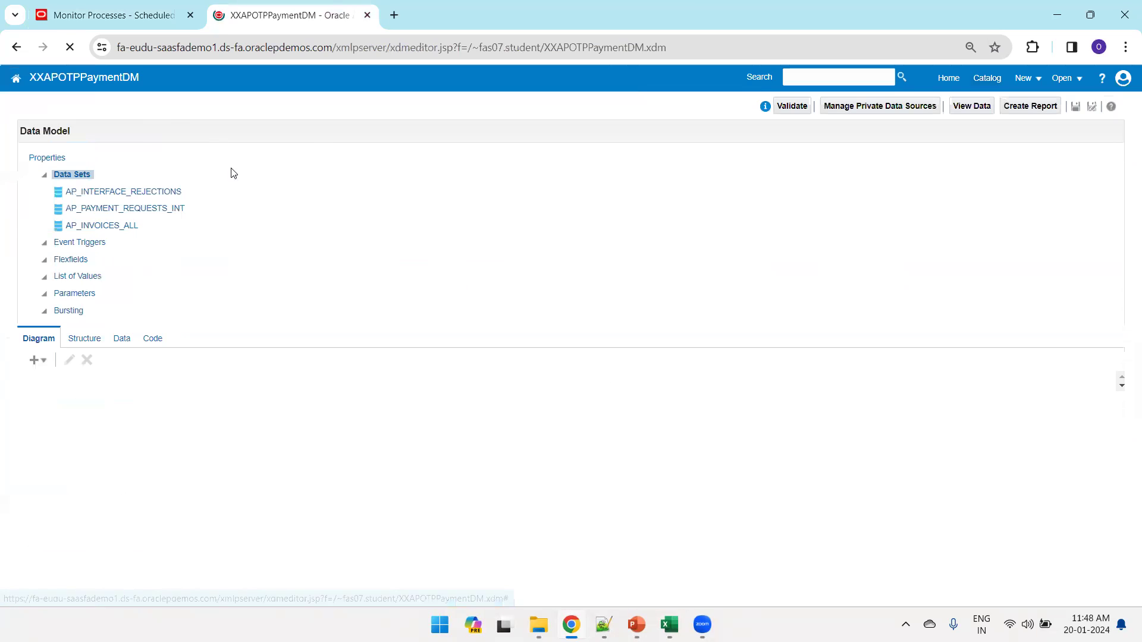
click(273, 134)
click(256, 163)
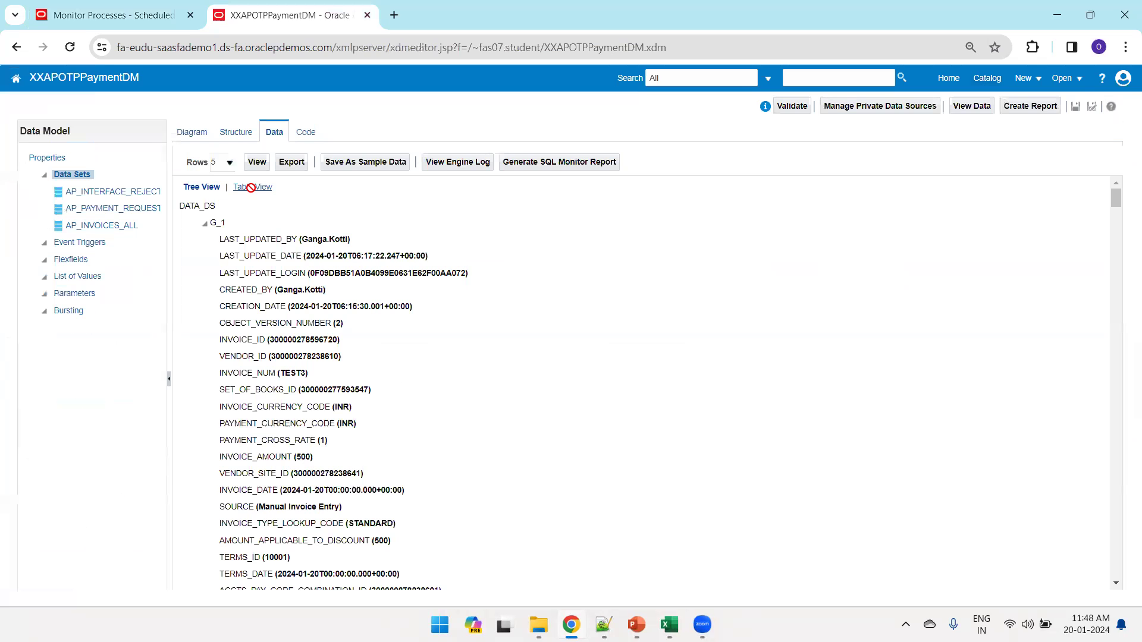
click(250, 187)
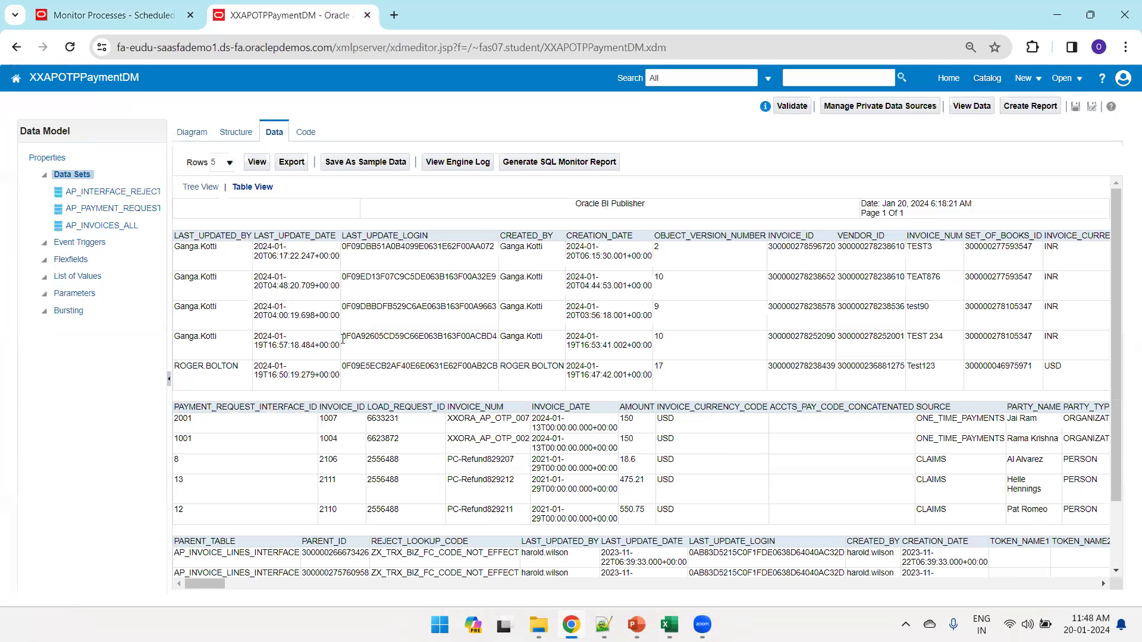
double_click(478, 422)
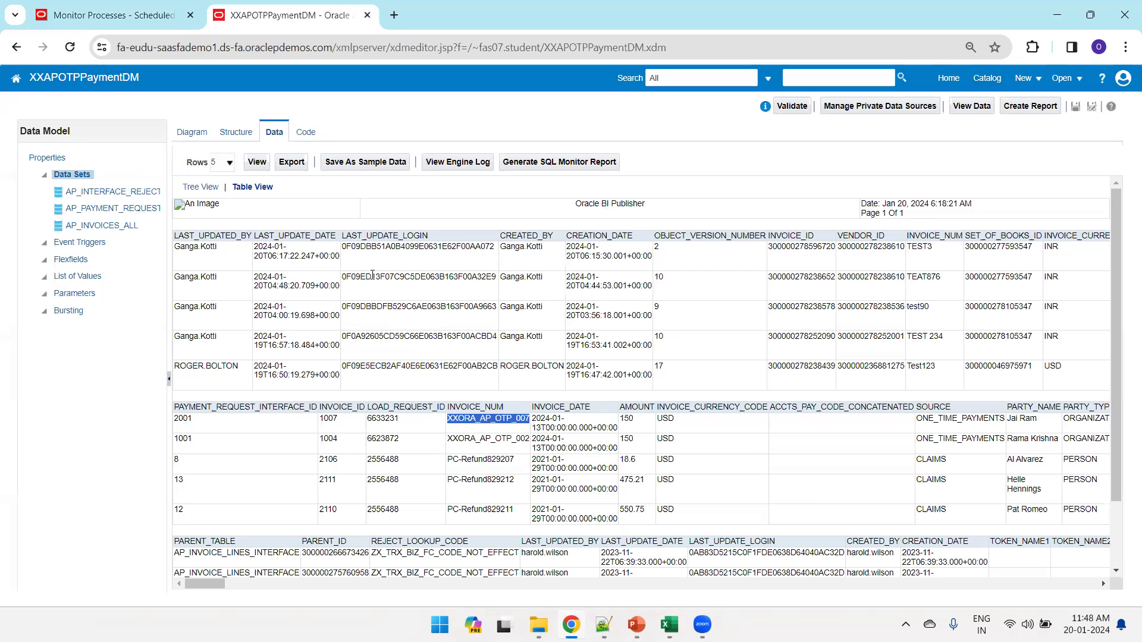
Step: Return to process monitoring and refresh the process list several times
key(ctrl+Tab)
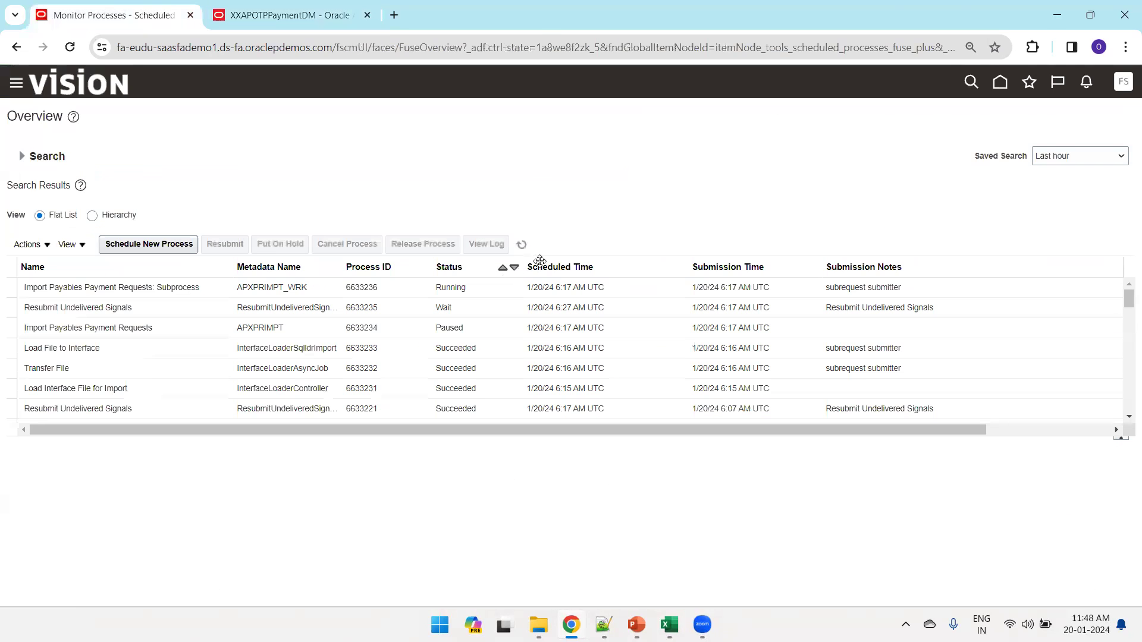
click(524, 244)
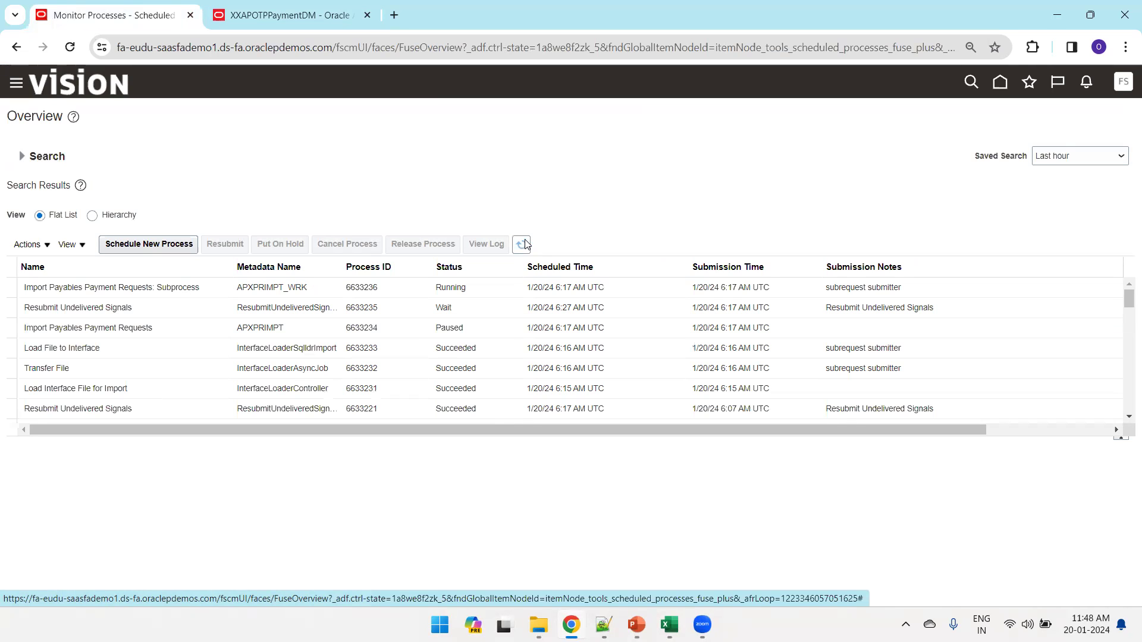
click(524, 244)
click(523, 244)
key(ctrl+Tab)
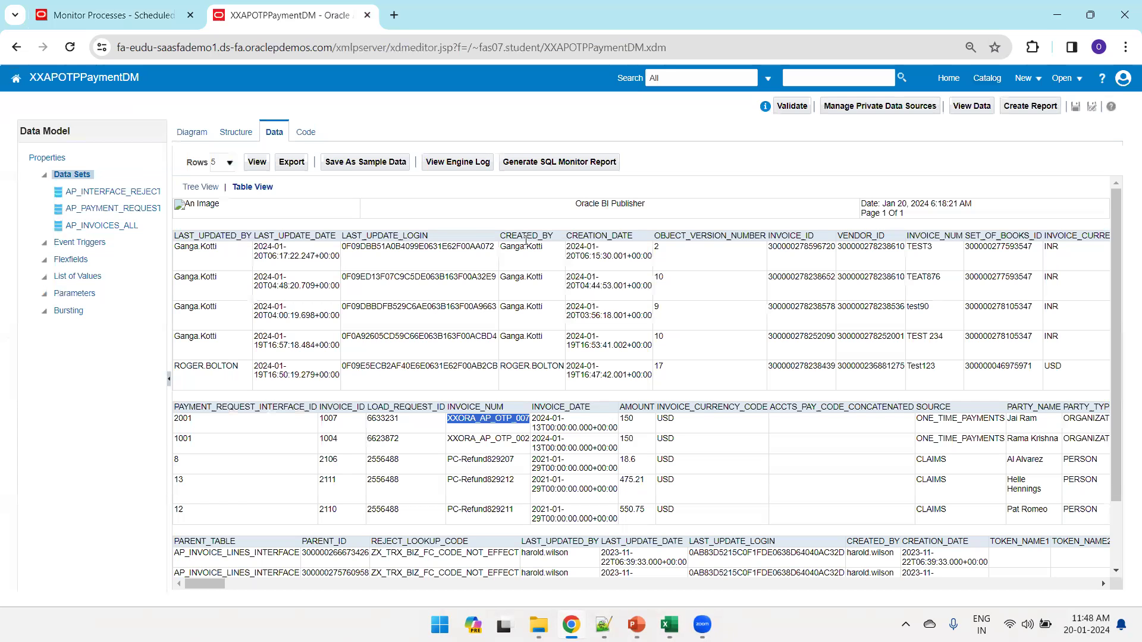
click(257, 162)
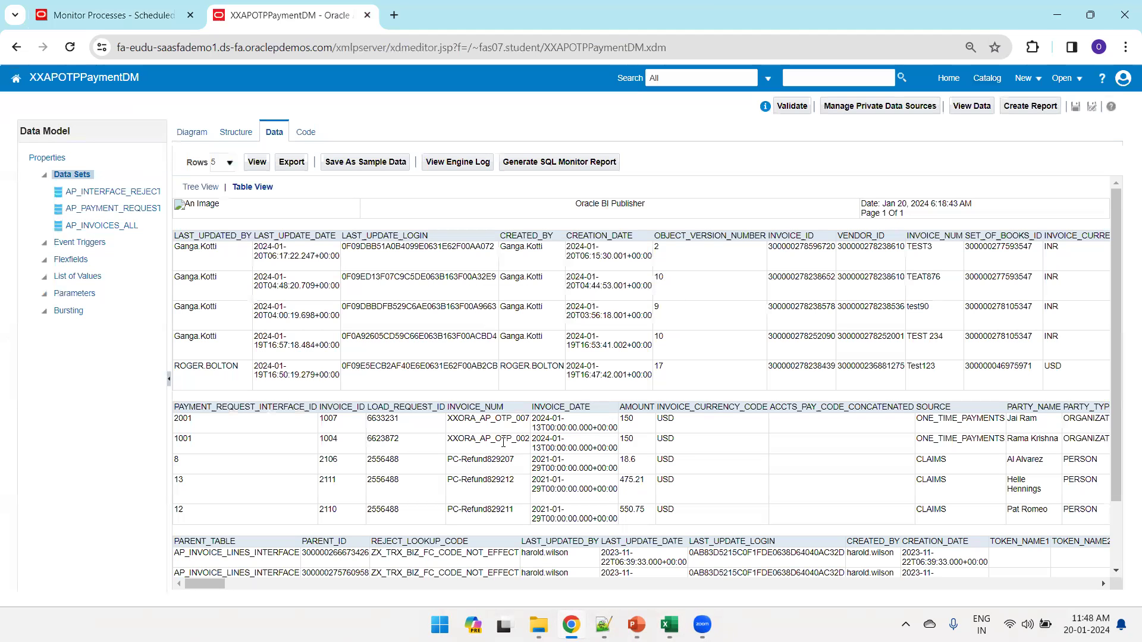
double_click(241, 406)
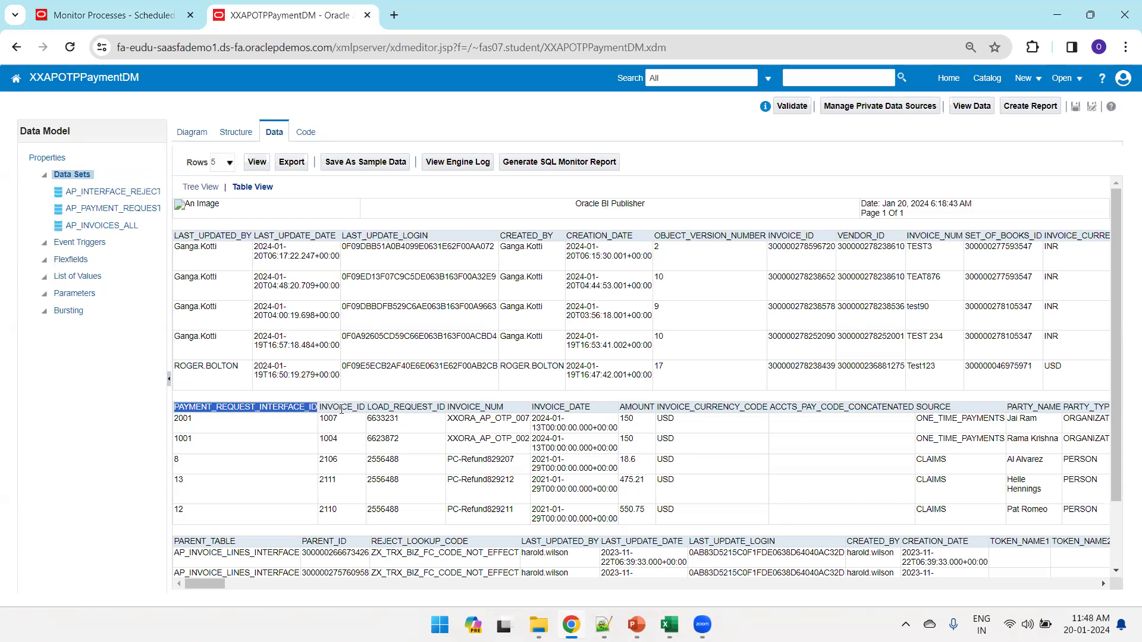
double_click(360, 408)
double_click(402, 406)
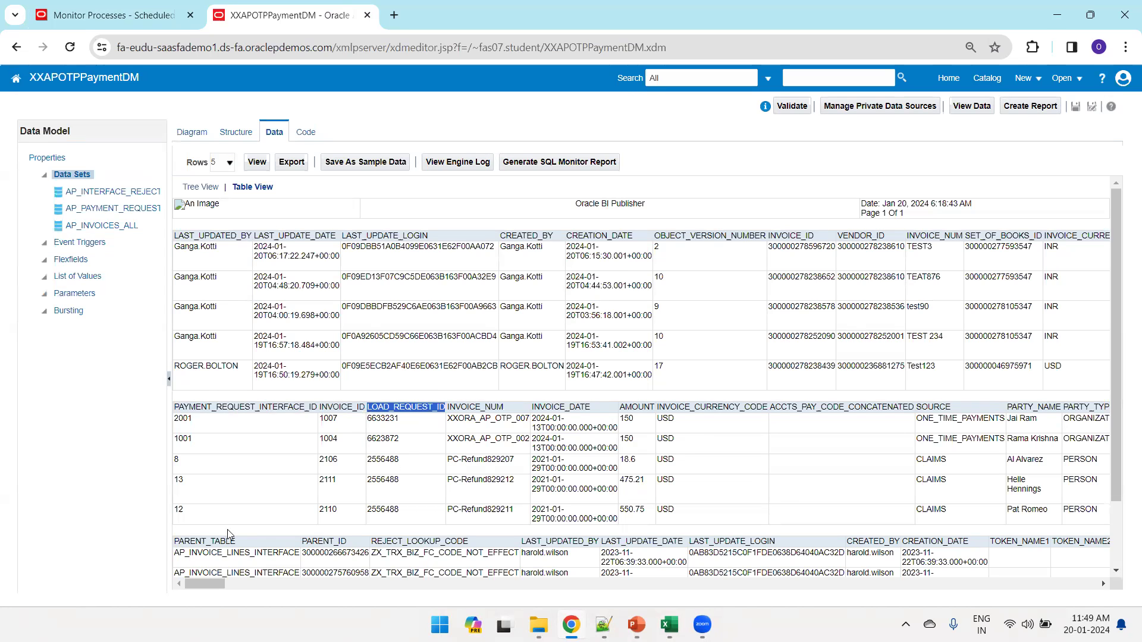
drag(204, 584, 178, 595)
Step: Back on scheduled processes, toggle Hierarchy and Flat List views and refresh the statuses
key(ctrl+shift+Tab)
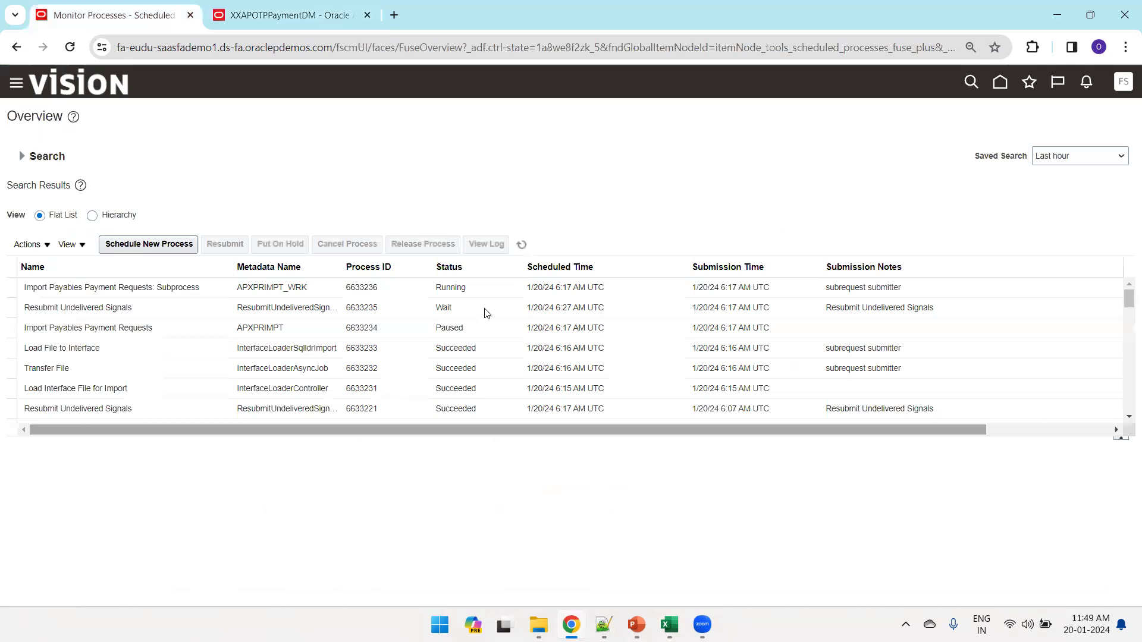
click(523, 245)
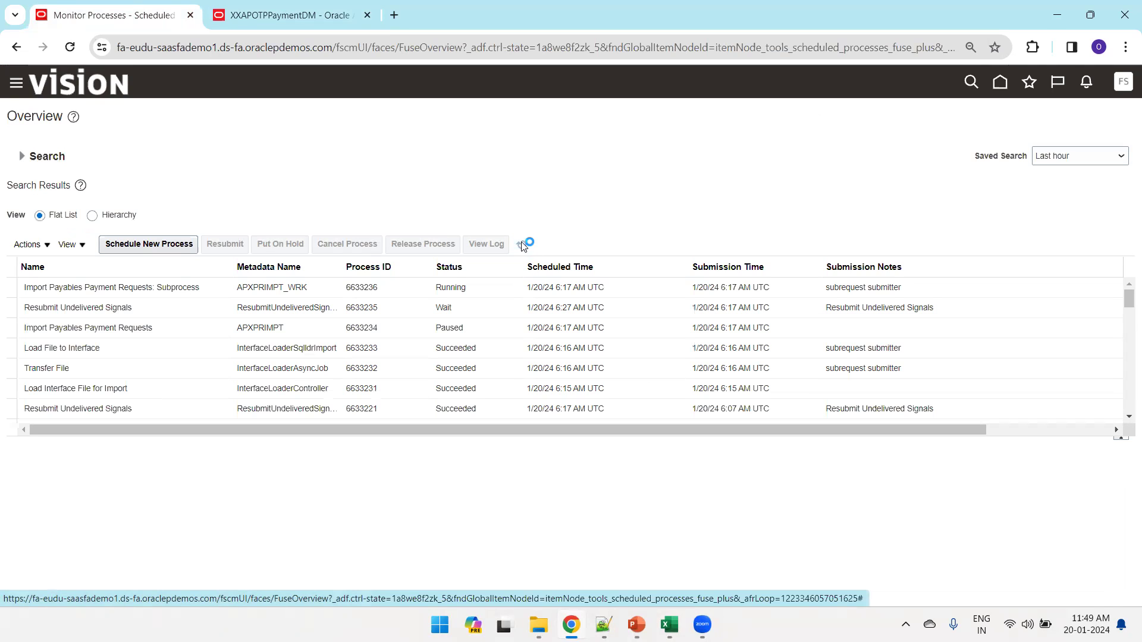
click(93, 216)
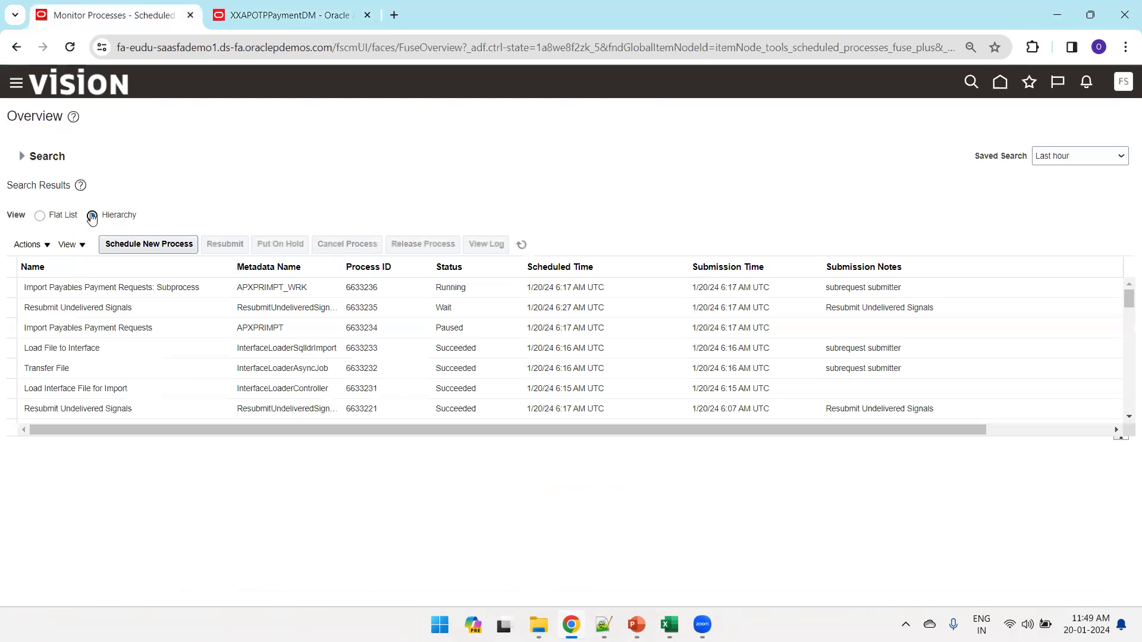
click(40, 216)
click(530, 248)
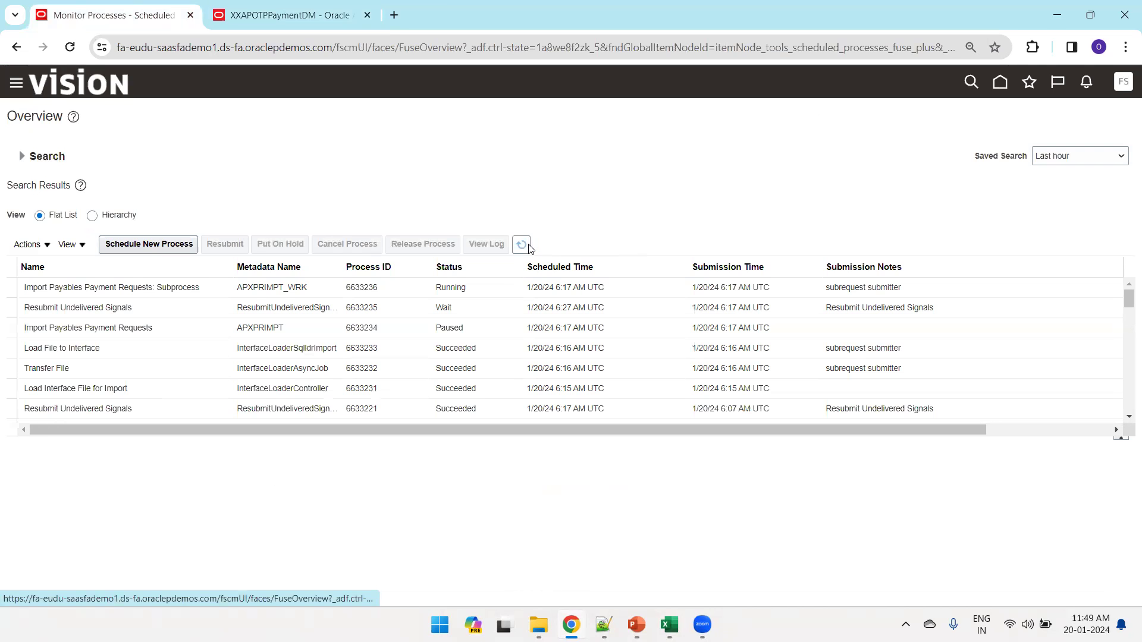
Step: Rerun the XXAPOTPPaymentDM data preview twice, then refresh the process statuses again
key(ctrl+Tab)
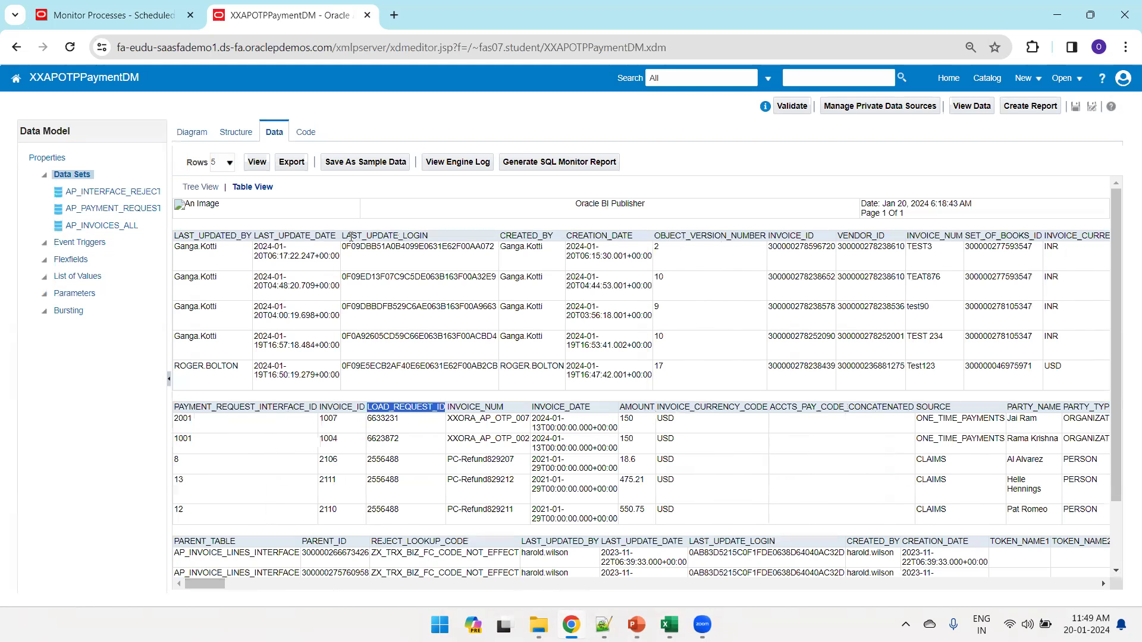
click(258, 165)
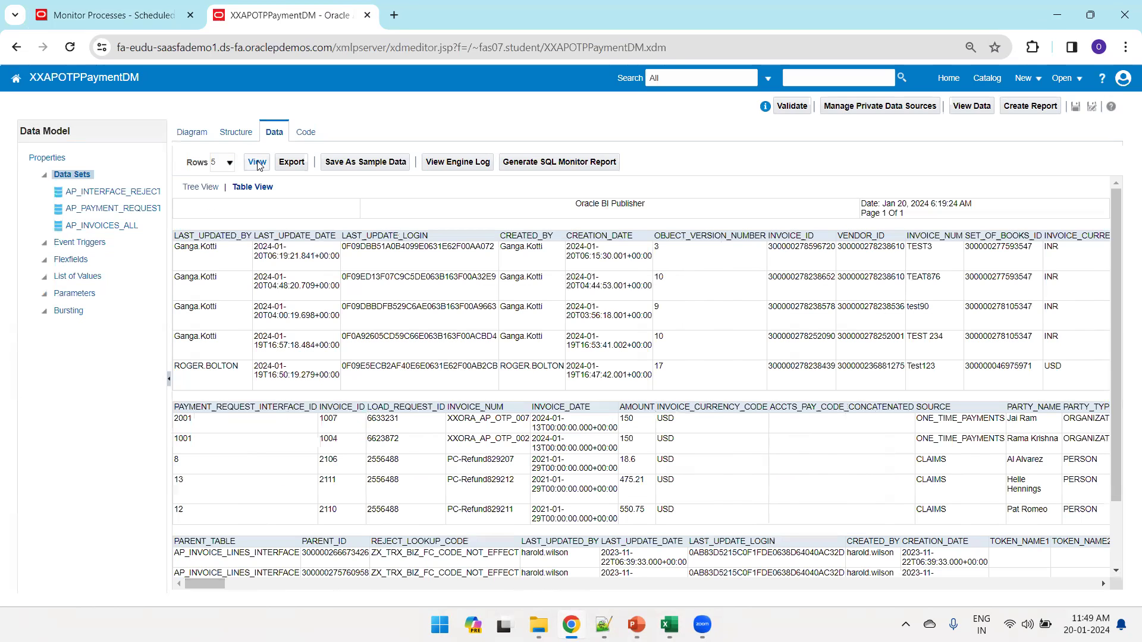
click(258, 163)
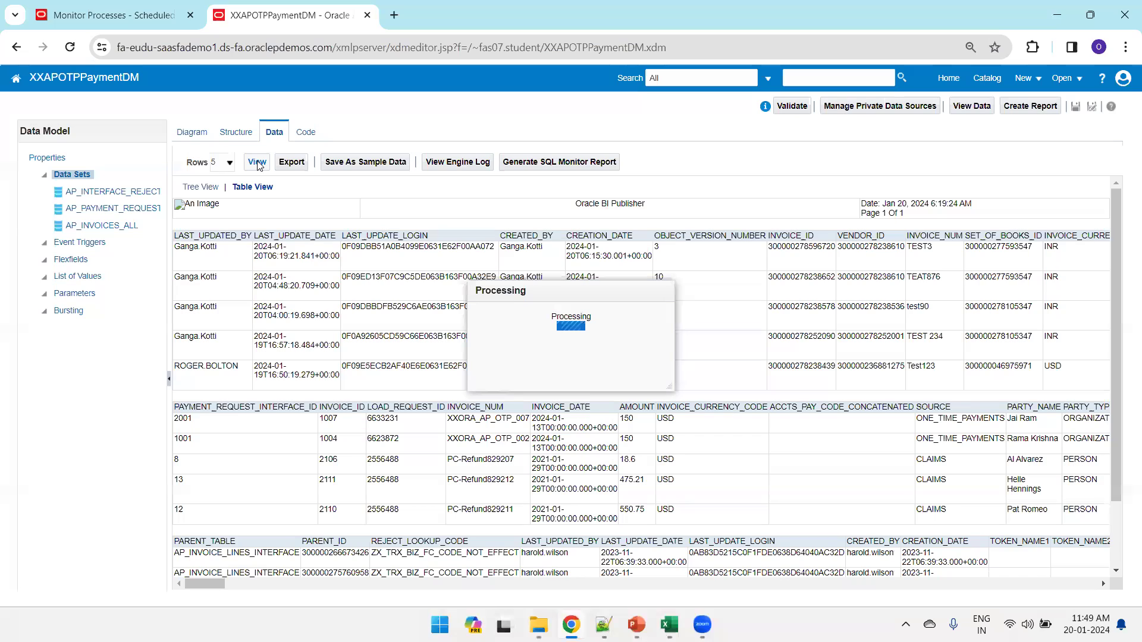
key(ctrl+shift+Tab)
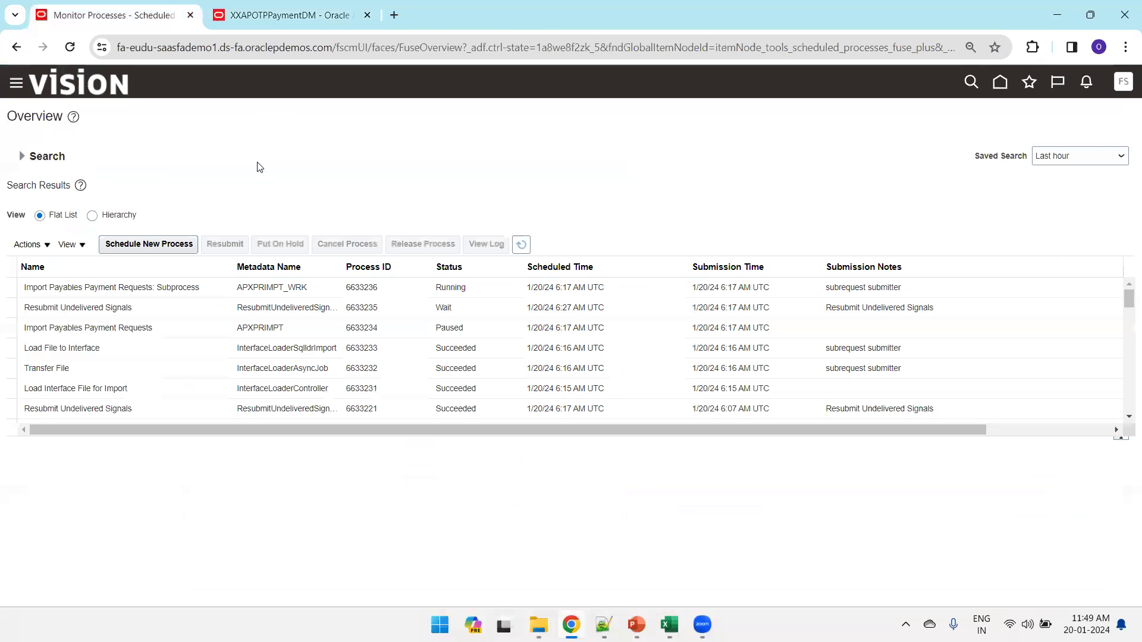
click(523, 245)
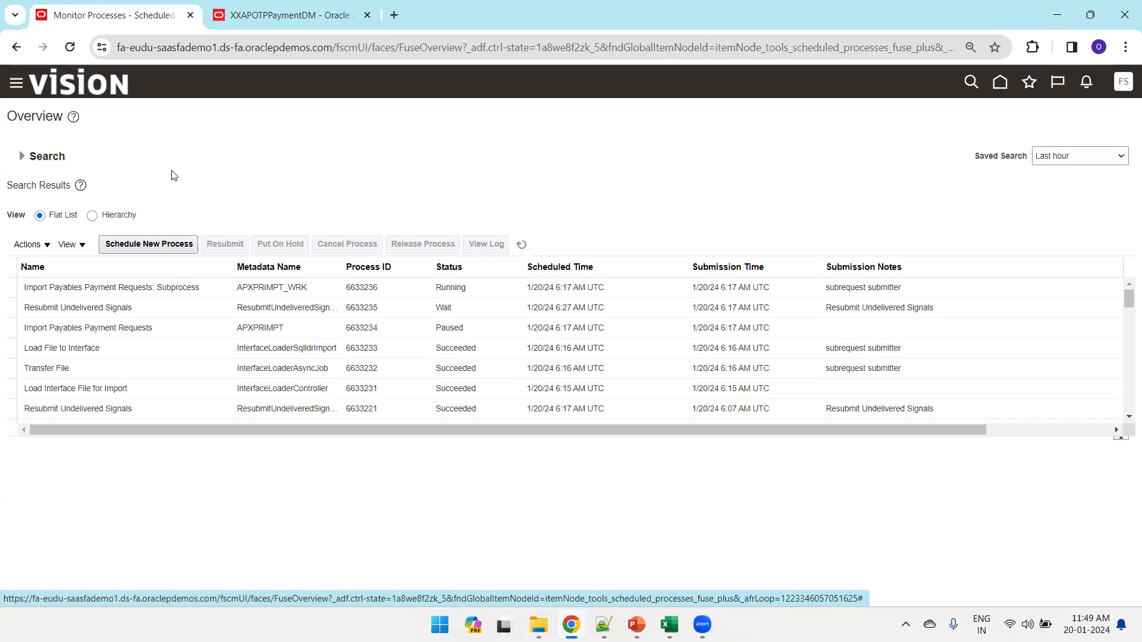
right_click(69, 22)
Step: In a duplicated page, open Payables Manage Invoices and filter Invoice Number by XX%
click(135, 152)
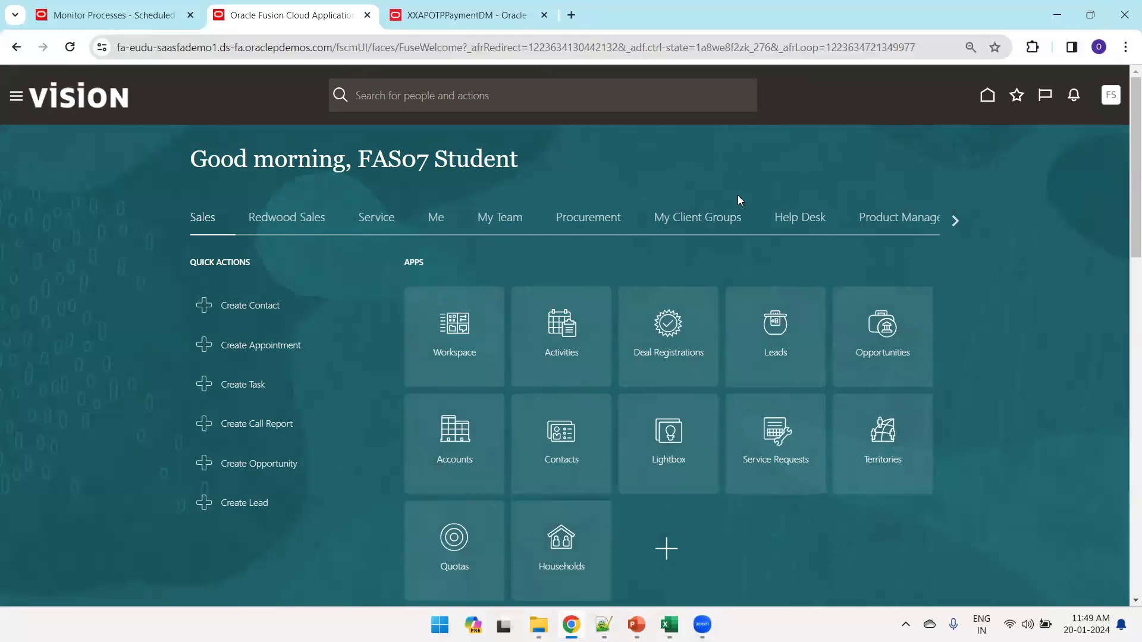
click(947, 217)
click(947, 216)
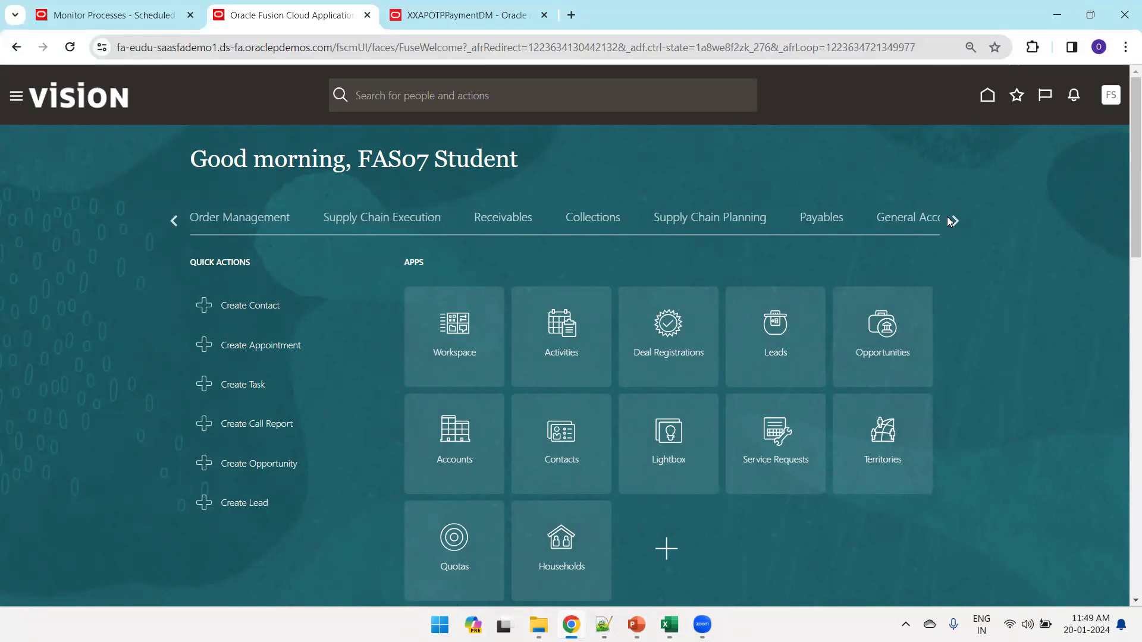
click(832, 221)
click(585, 332)
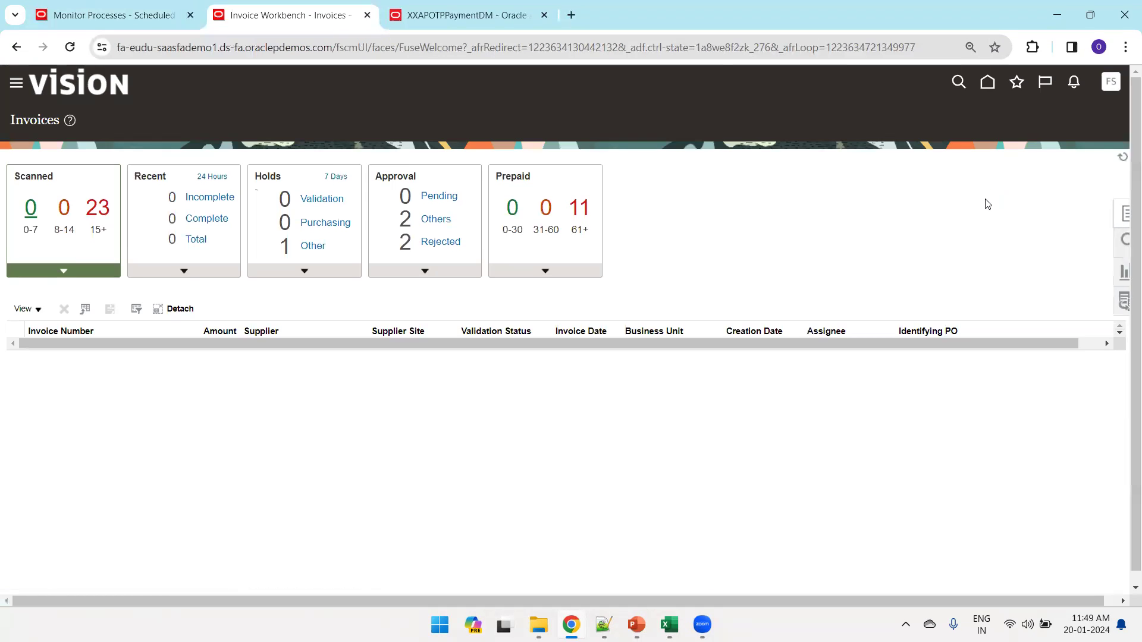
click(1010, 172)
click(304, 250)
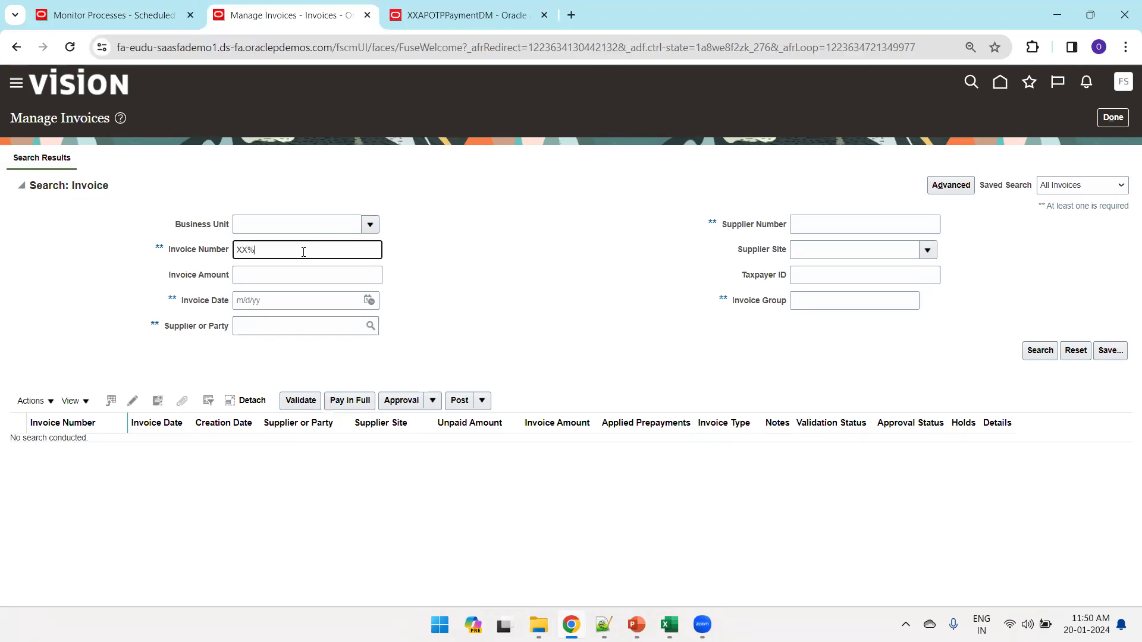
Step: Search XX% invoices, open XXORA_AP_OTP_002's 150.00 USD lines, then rerun the data preview
click(1040, 349)
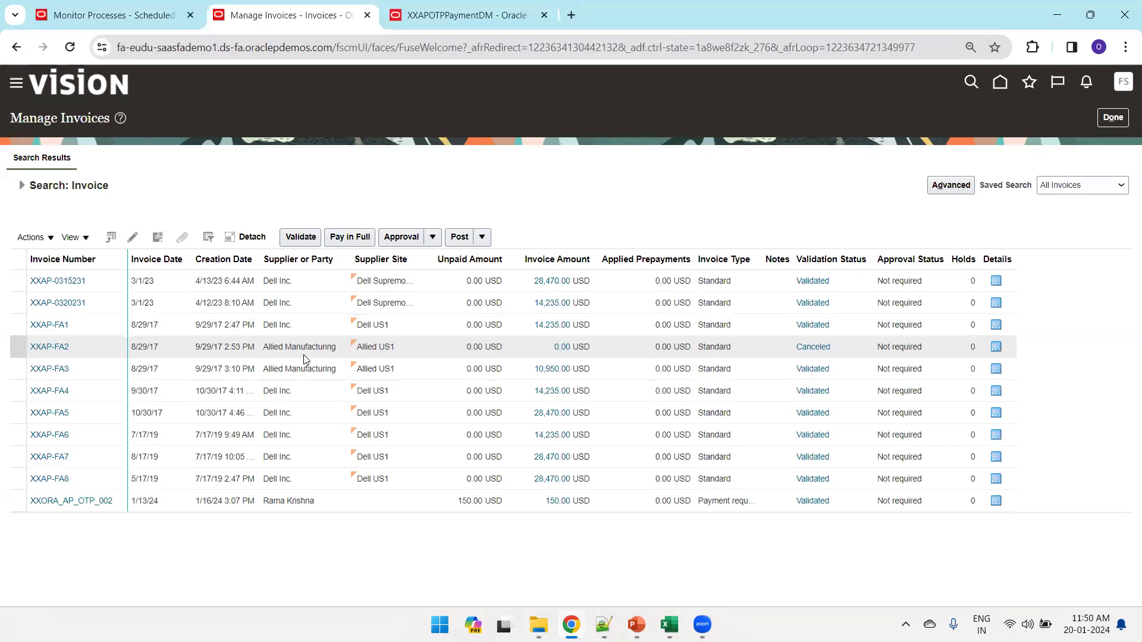
click(174, 504)
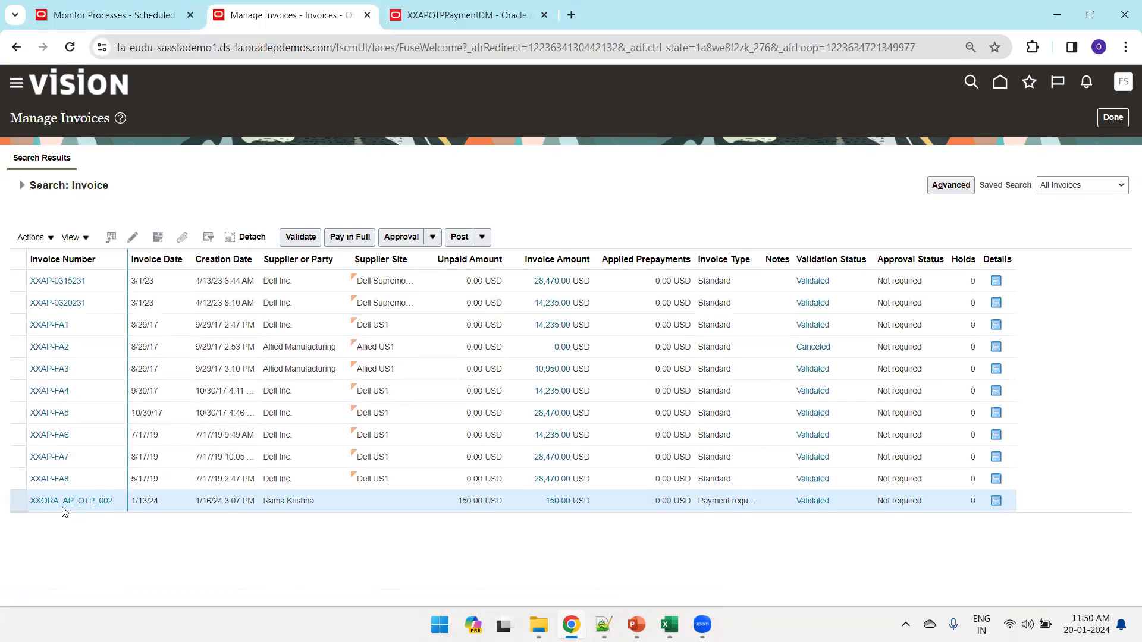
click(42, 501)
click(29, 354)
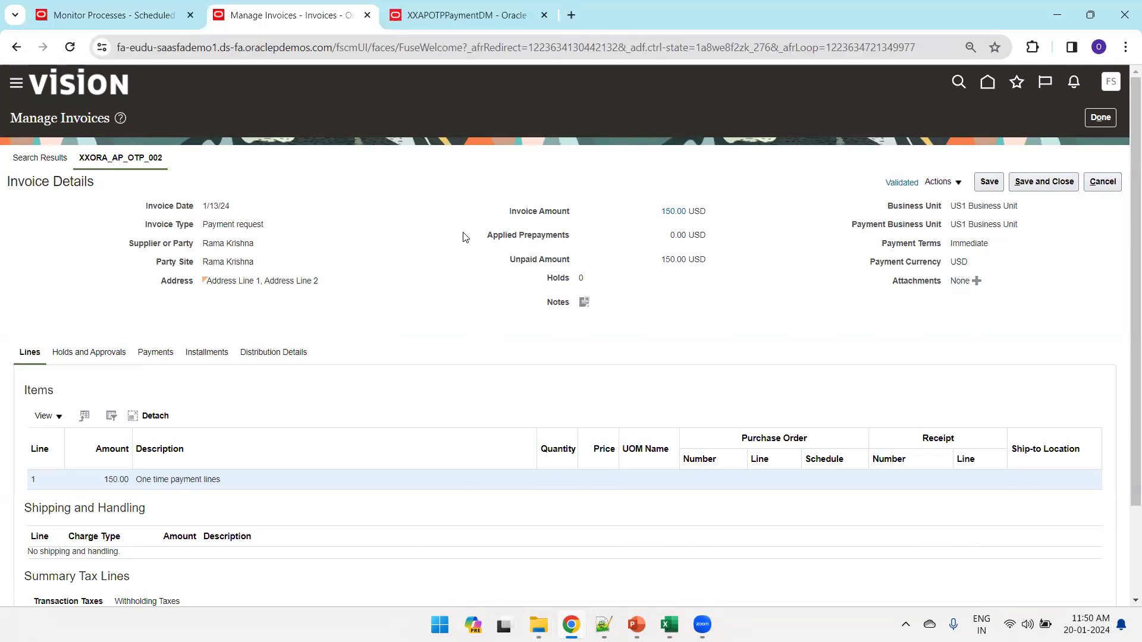
key(ctrl+Tab)
click(266, 165)
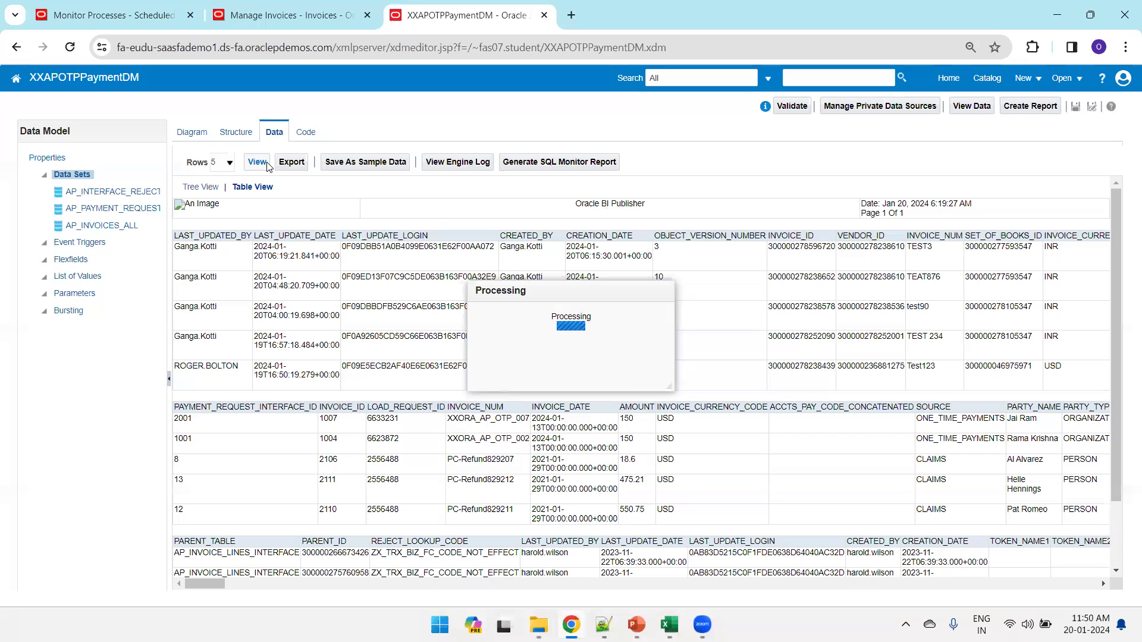
Step: Show the process list as a Hierarchy, expand Import Payables Payment Requests, and refresh its statuses
click(133, 13)
click(524, 243)
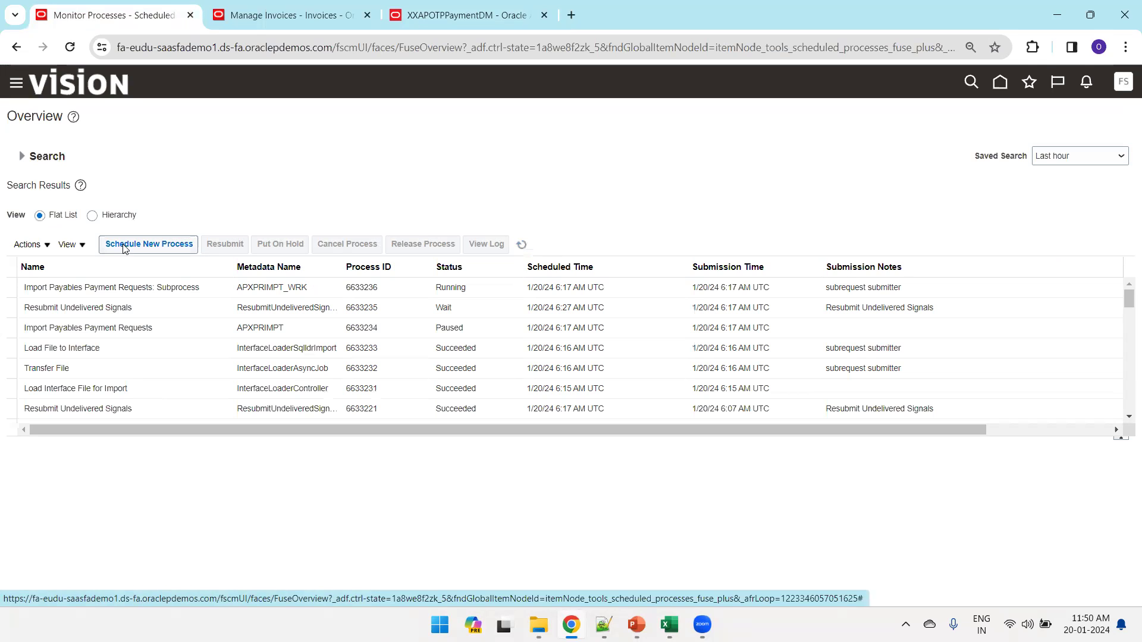
click(92, 216)
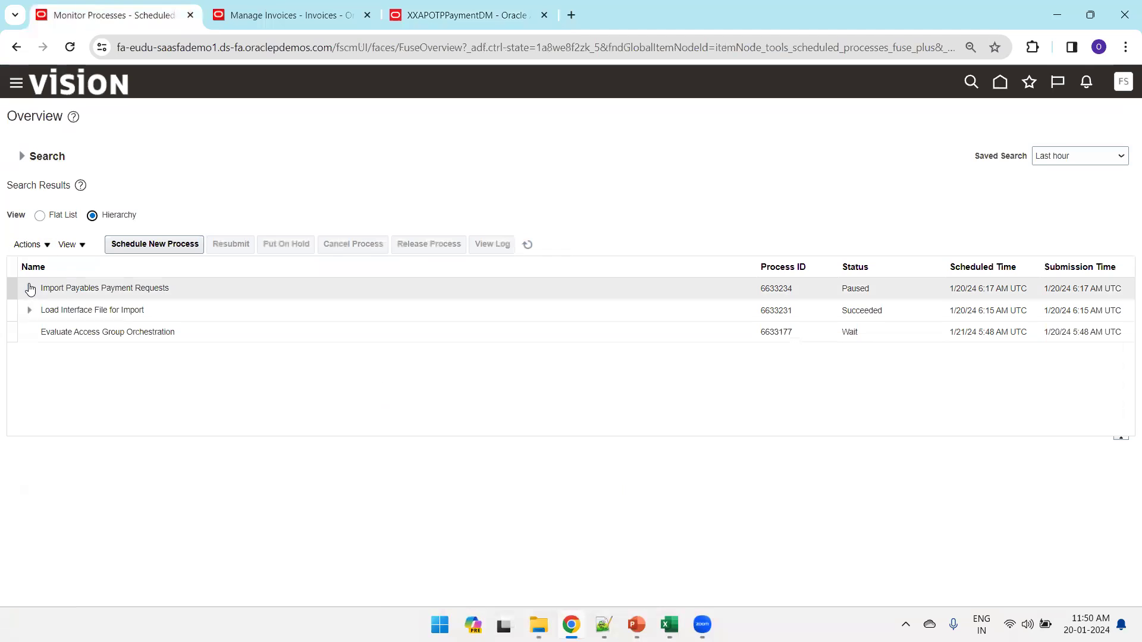
click(30, 291)
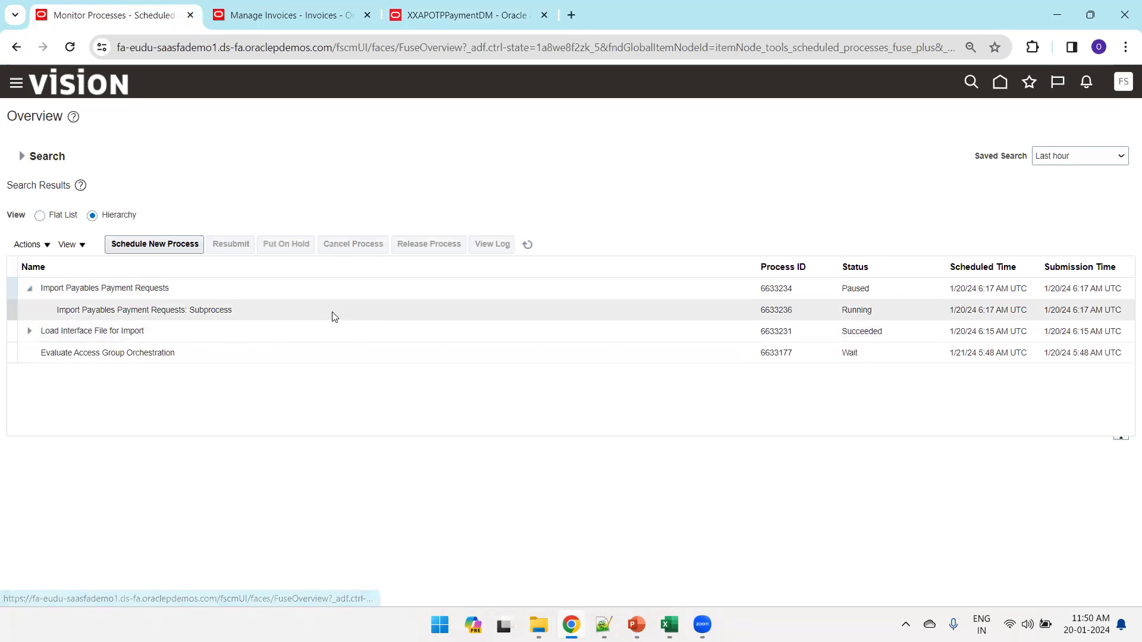
click(527, 245)
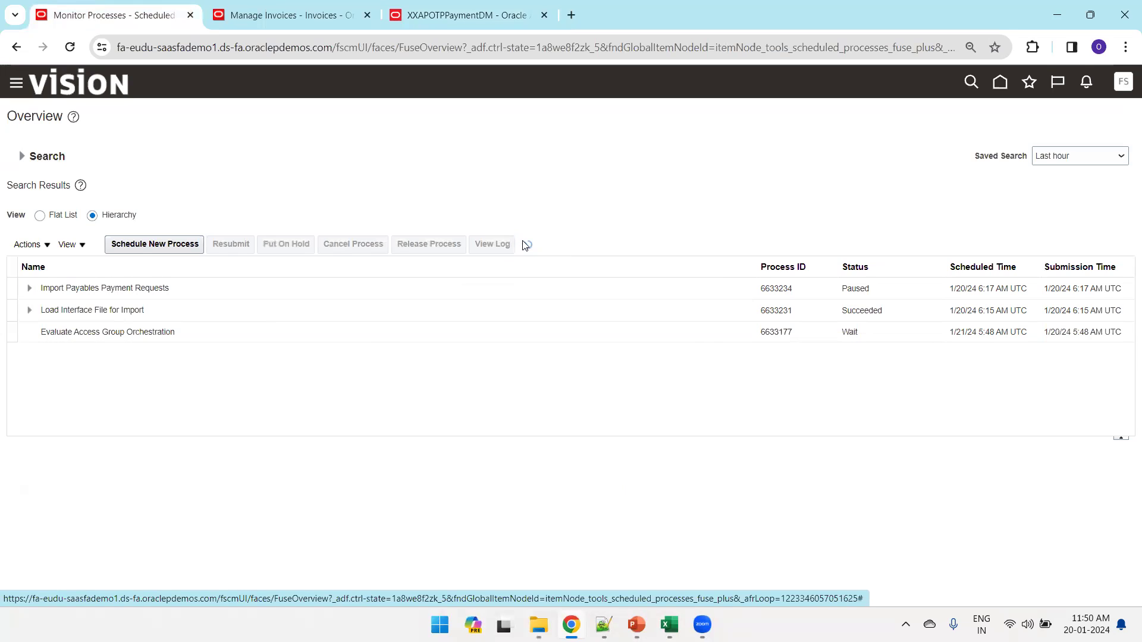
click(527, 244)
Step: Schedule a new Purge Interface Tables process
click(177, 247)
triple_click(537, 310)
text(P)
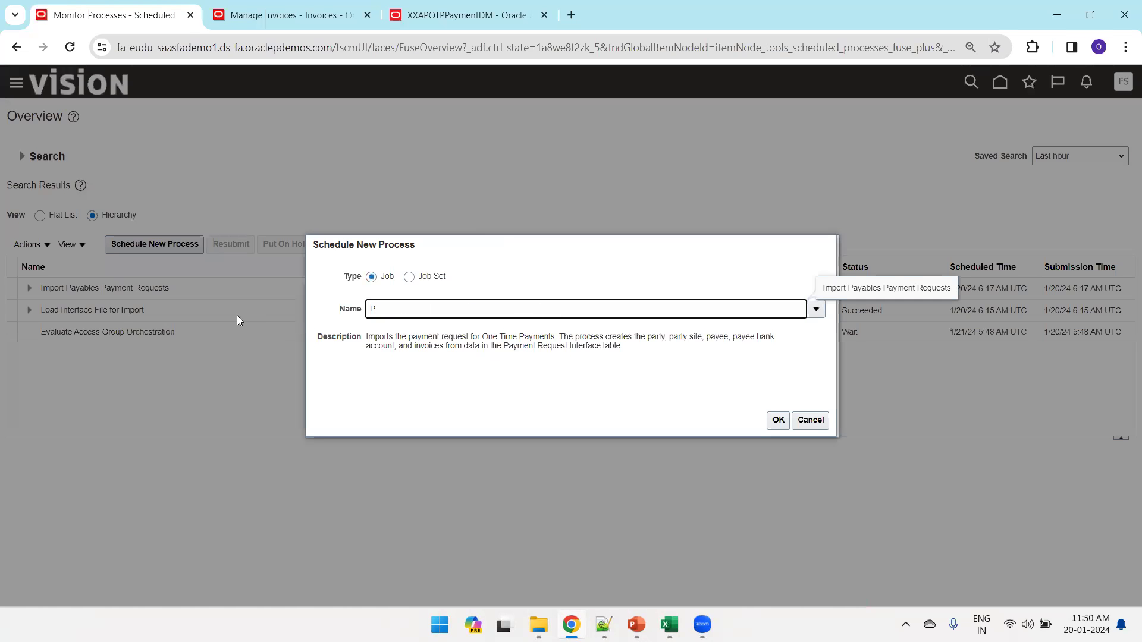
text(urge Inter)
key(Tab)
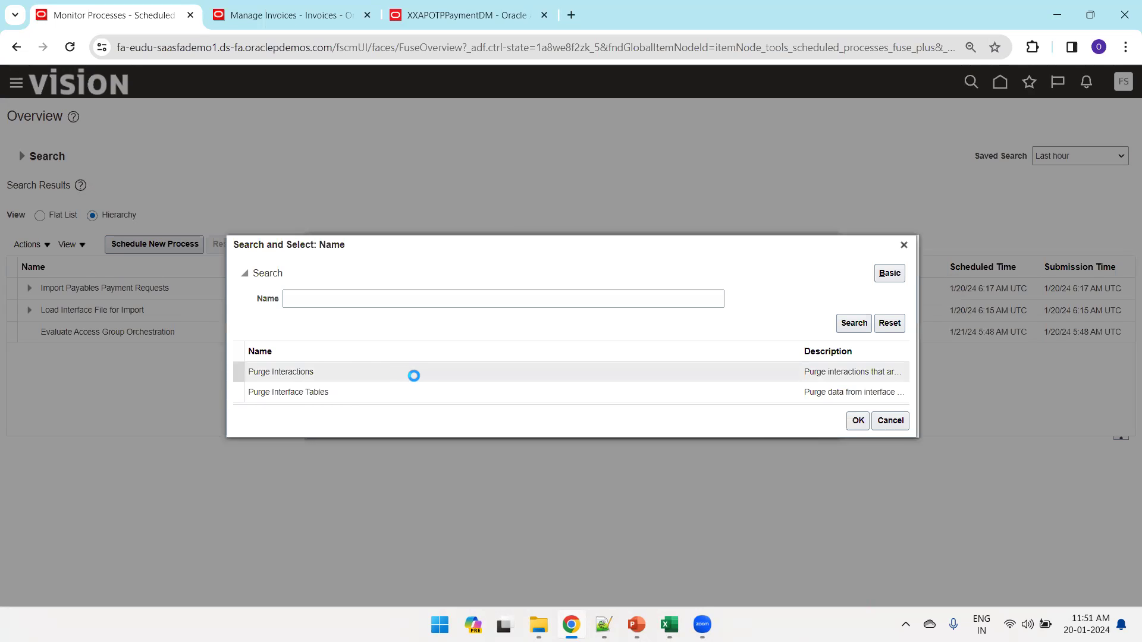
double_click(339, 391)
click(776, 420)
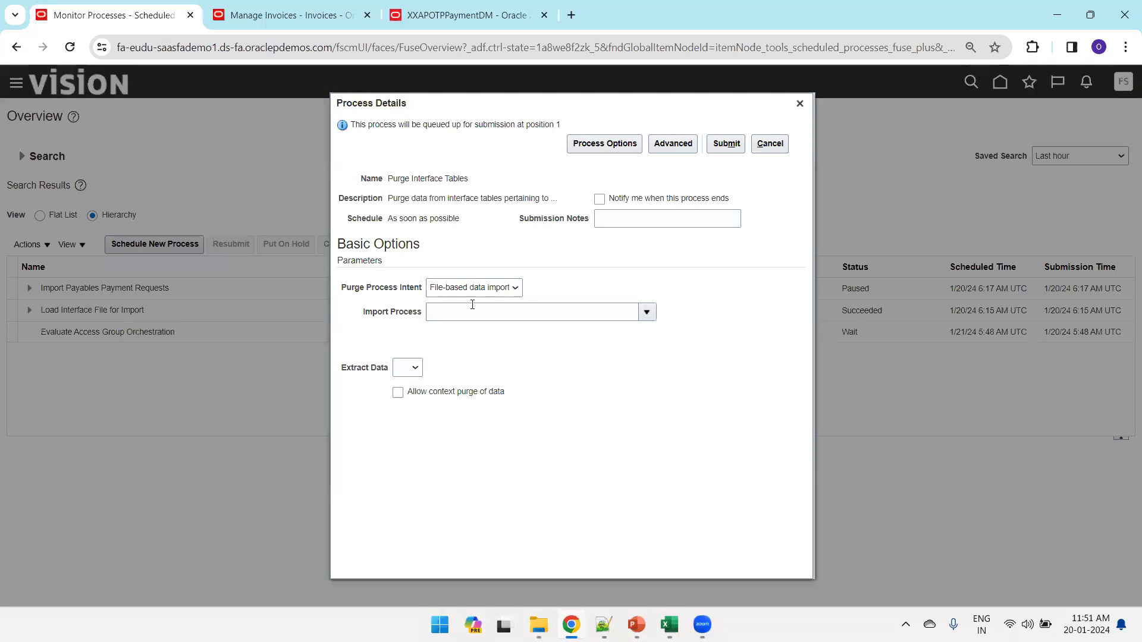
Step: Set Import Process to Import Payables Payment Requests and allow a load request ID range
click(473, 310)
text(Import Payables Payment)
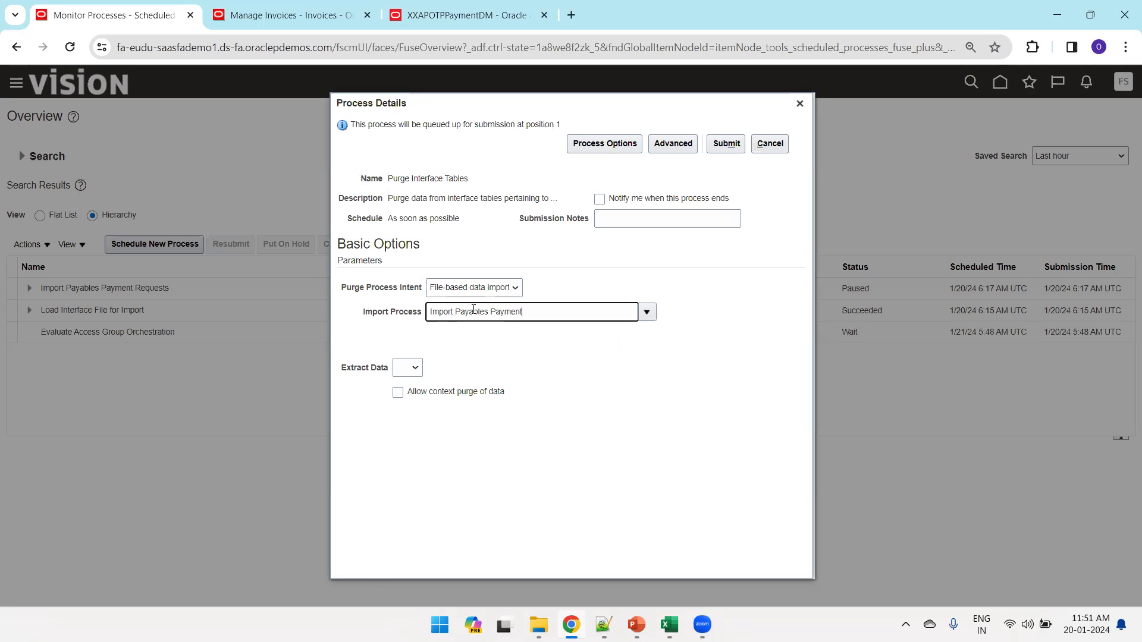
key(Tab)
text(Impo)
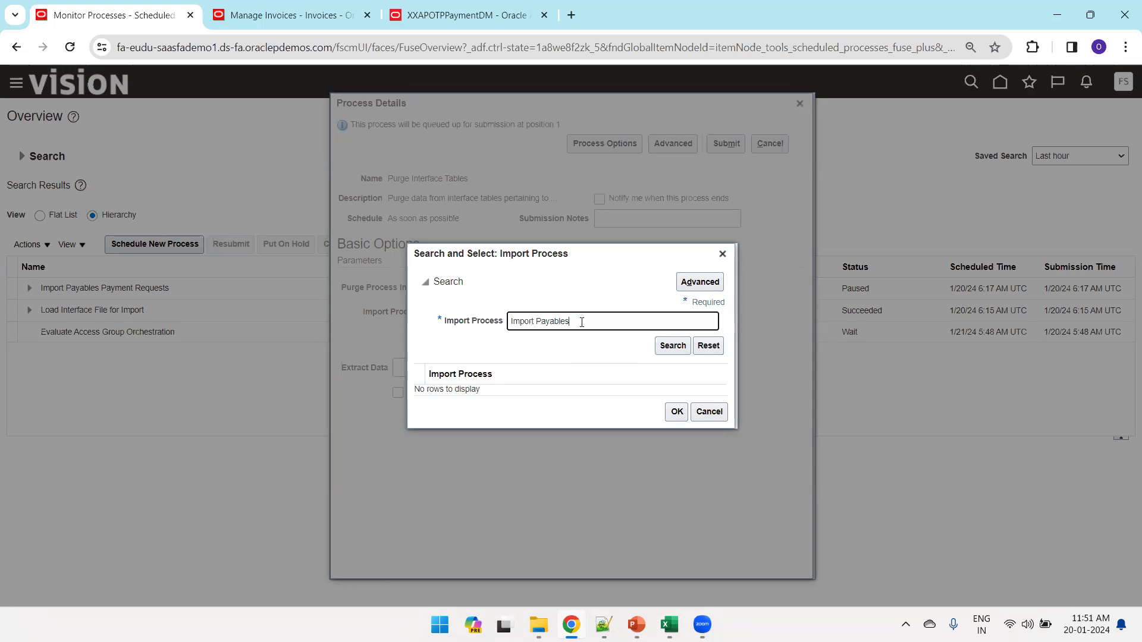
click(670, 346)
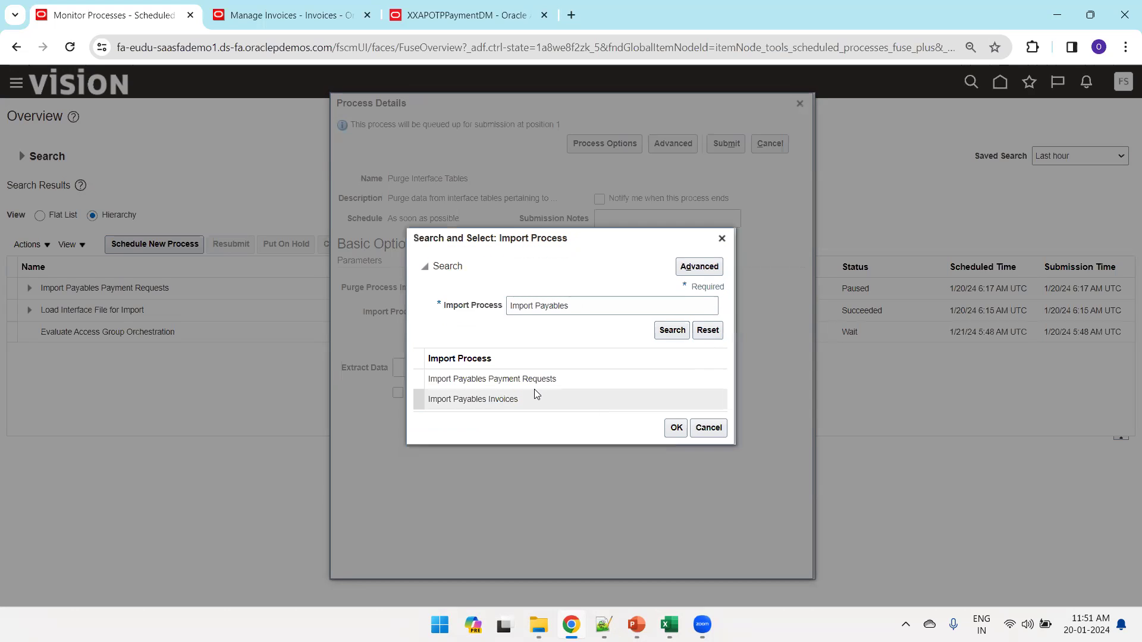
double_click(539, 380)
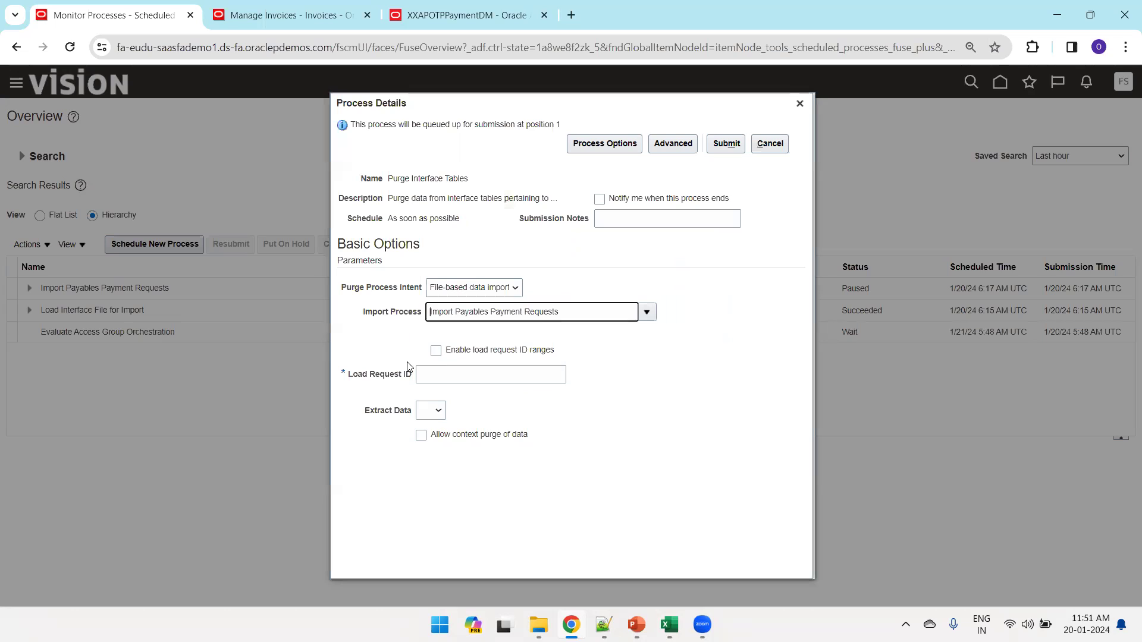
click(436, 351)
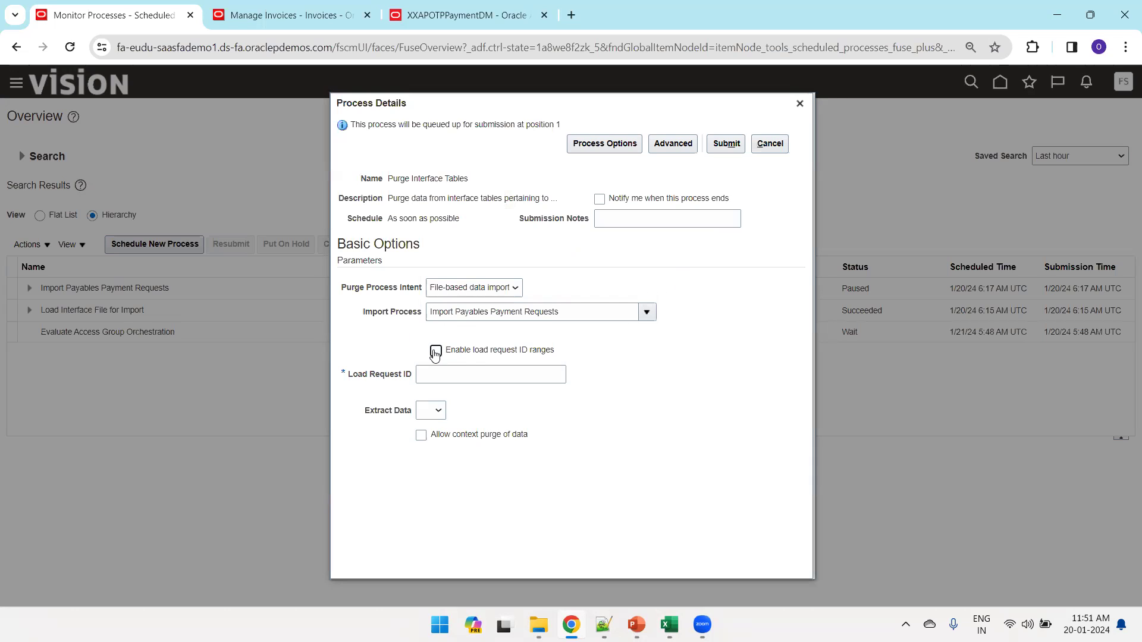
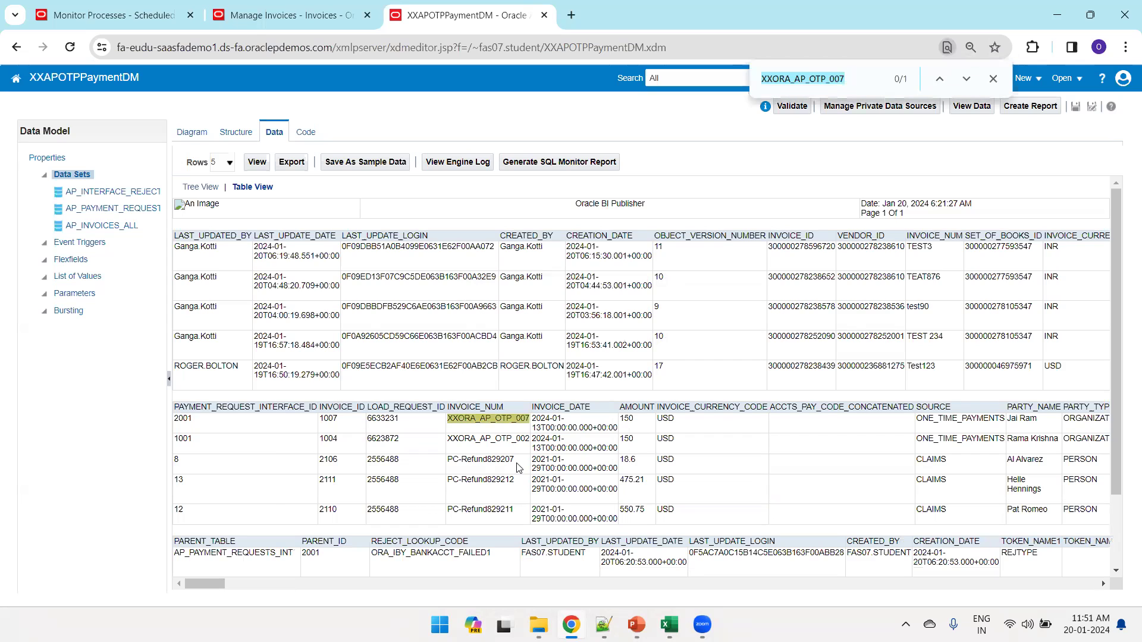
Step: Step through the 'status' matches in the previewed data, then search for 'interface_stat' instead
key(Return)
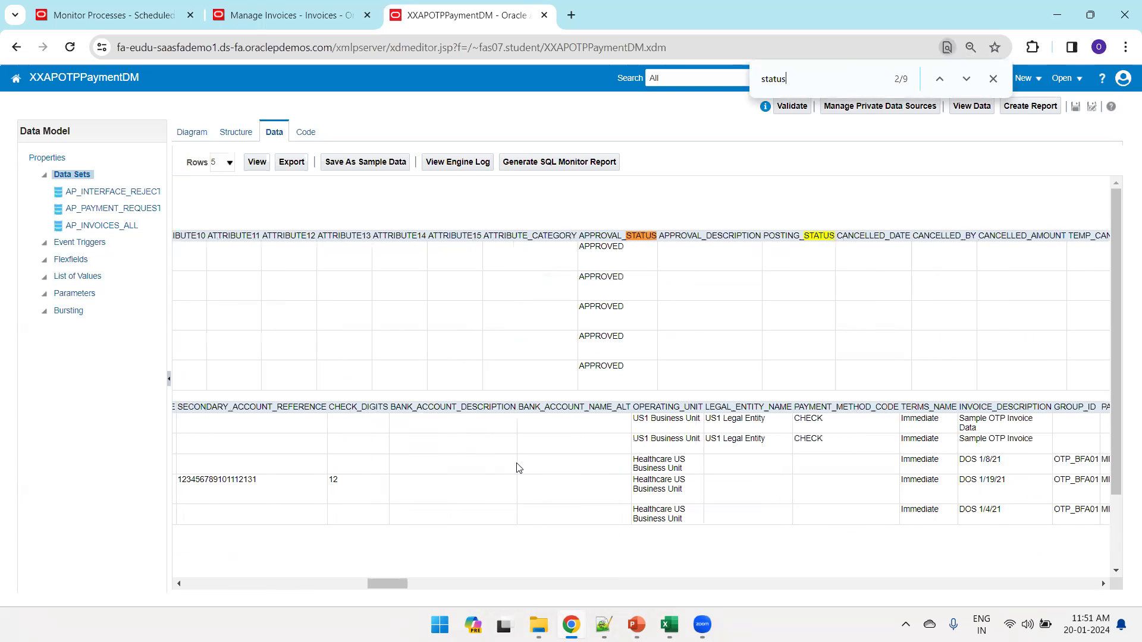
key(ctrl+f)
text(inter)
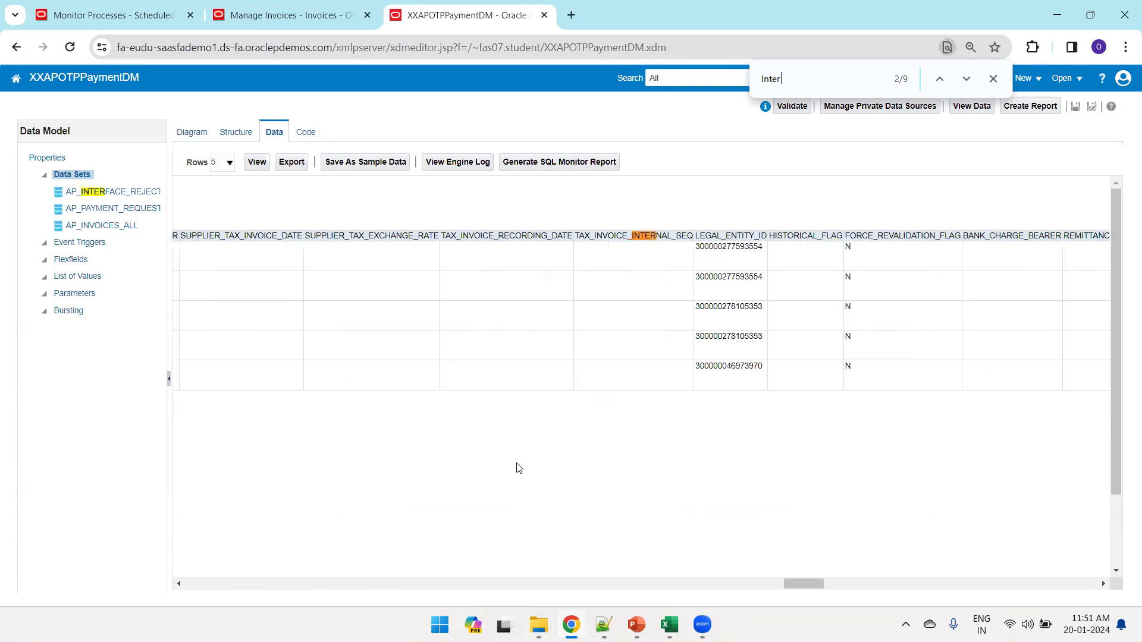
text(face_stat)
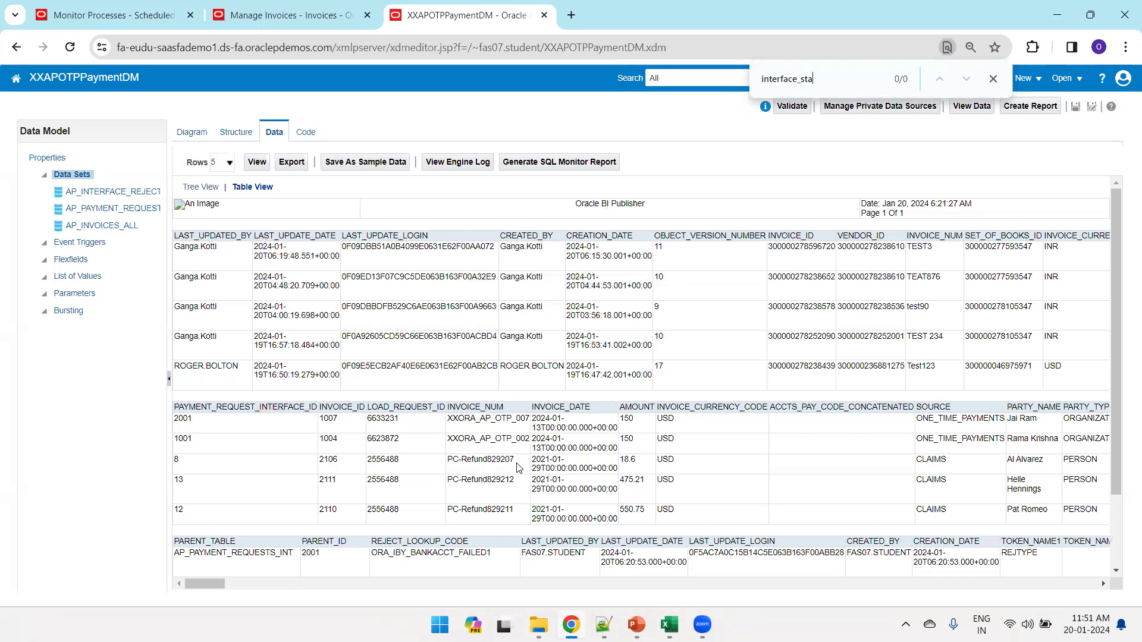
key(ctrl+shift+Tab)
key(ctrl+shift+Tab)
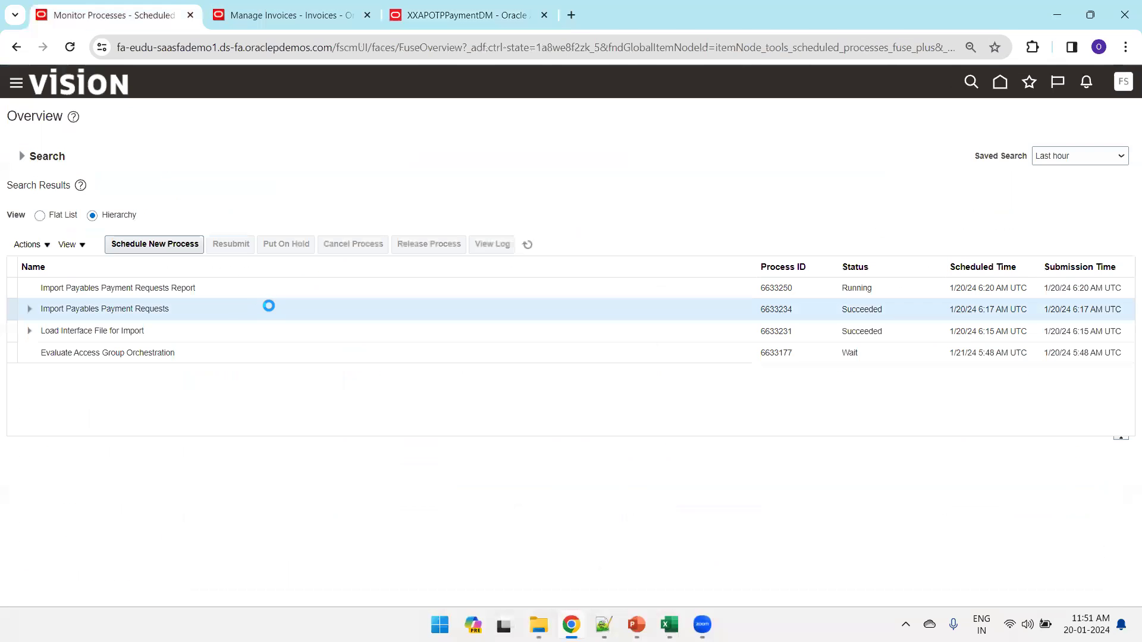
Step: Refresh the scheduled processes twice and confirm the Import Payables Payment Requests Report is still Running
click(209, 288)
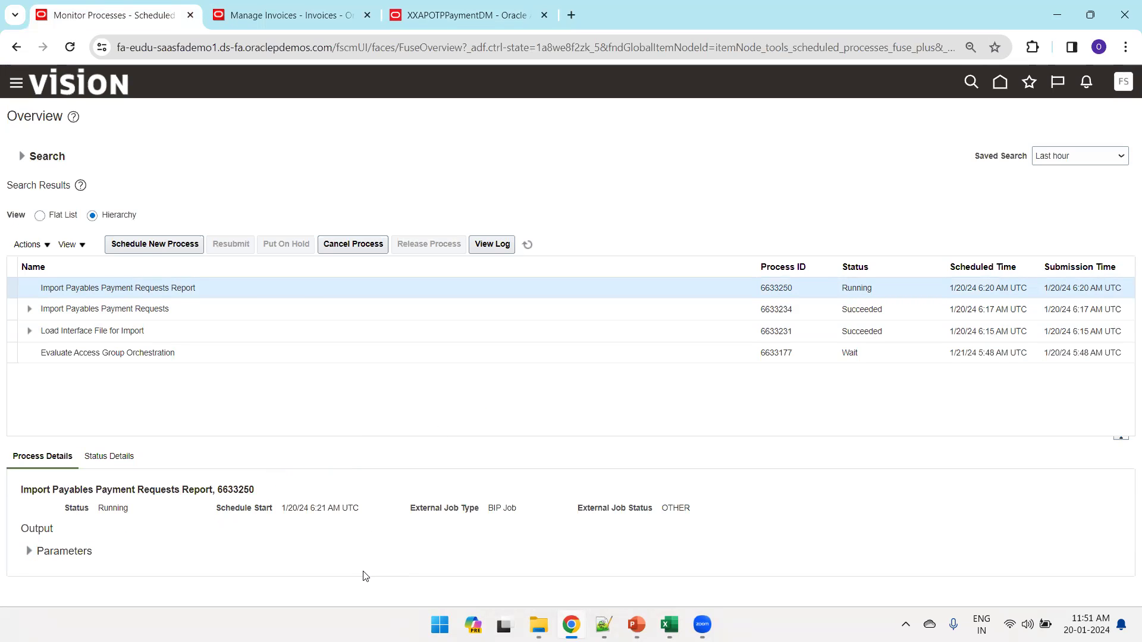
click(521, 248)
drag(485, 412, 480, 390)
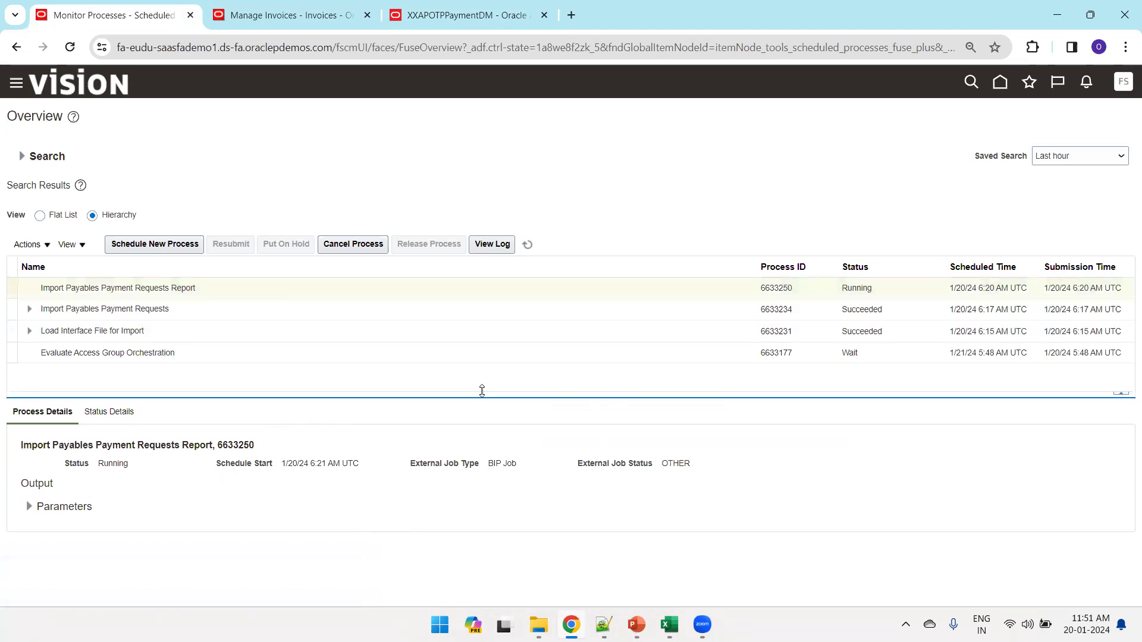
click(529, 246)
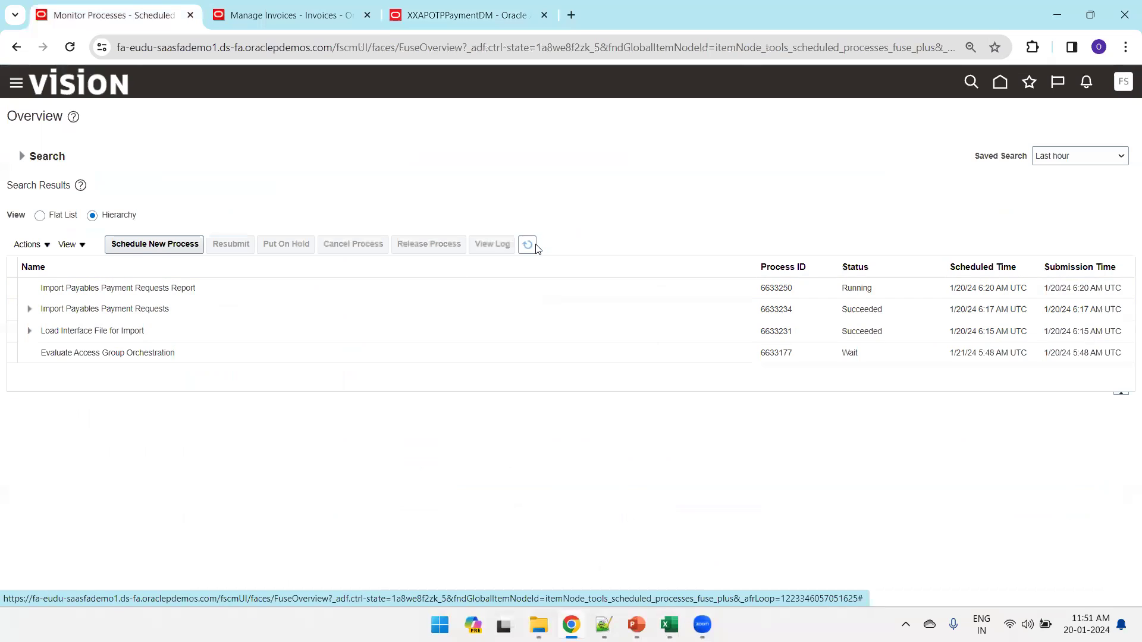
click(459, 288)
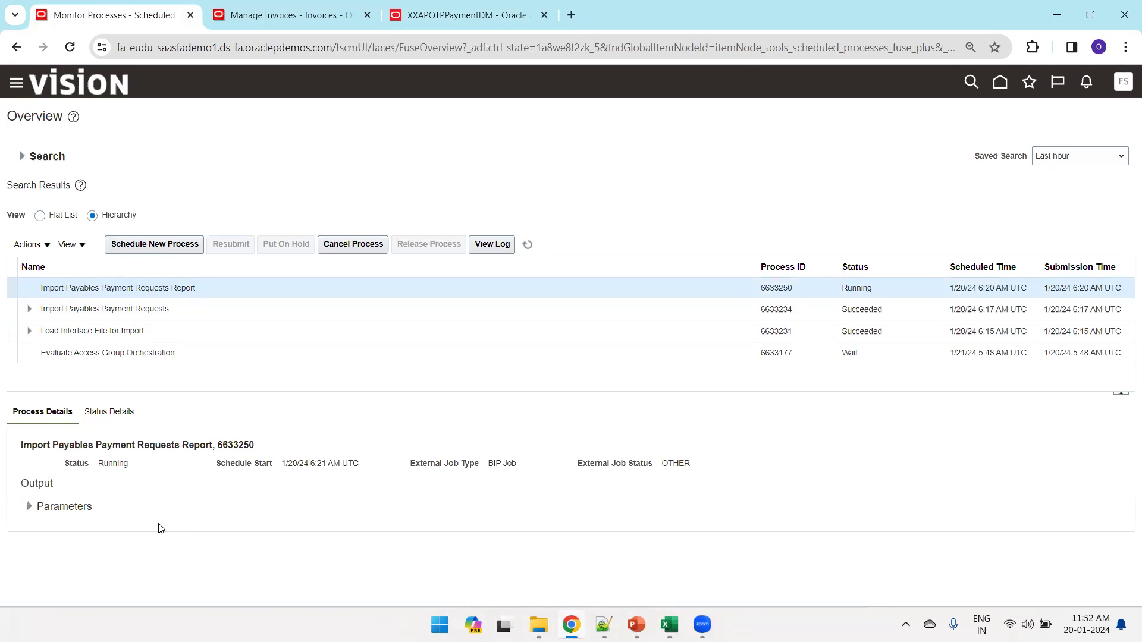
key(ctrl+Tab)
key(ctrl+Tab)
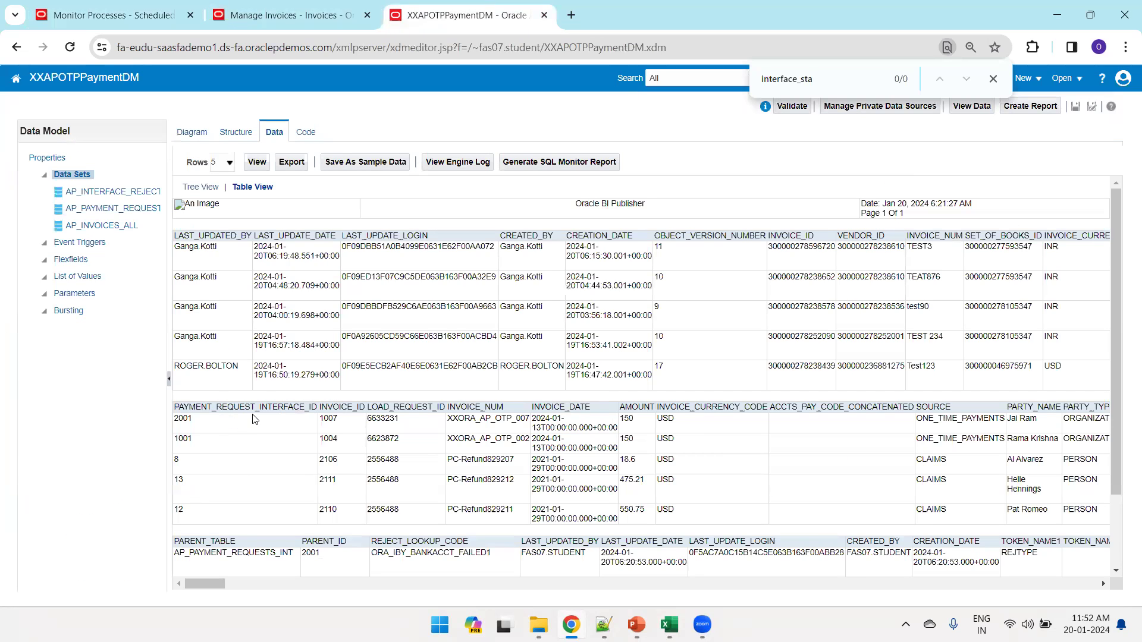
Step: Trace payment request 2001's REJTYPE rejection to its 9-character routing number limit message
double_click(308, 555)
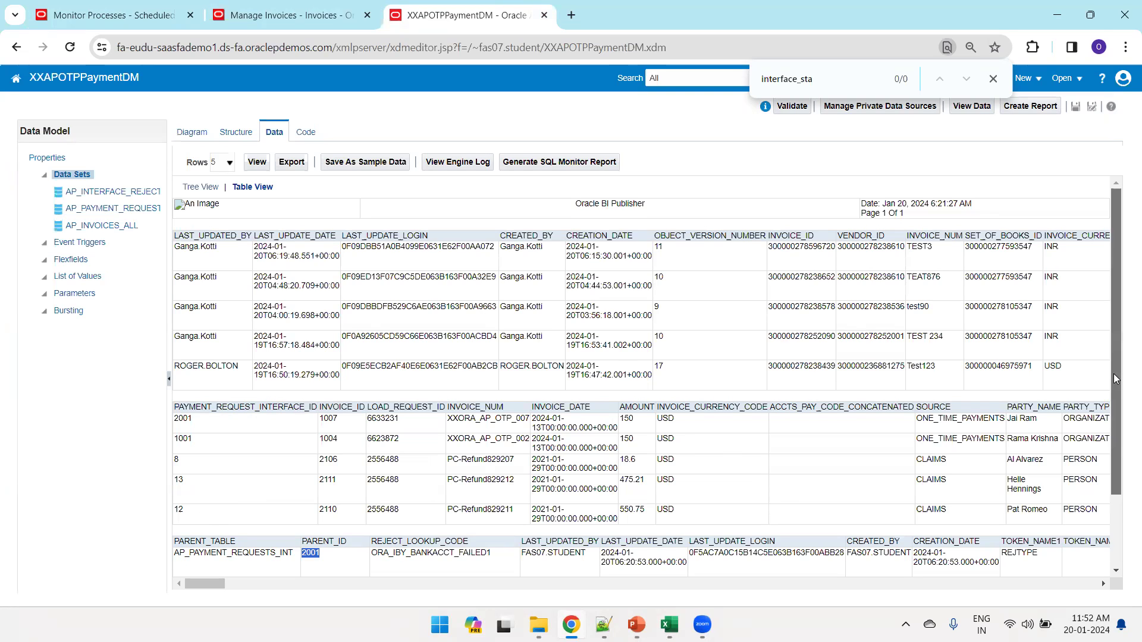
drag(1113, 374, 1107, 481)
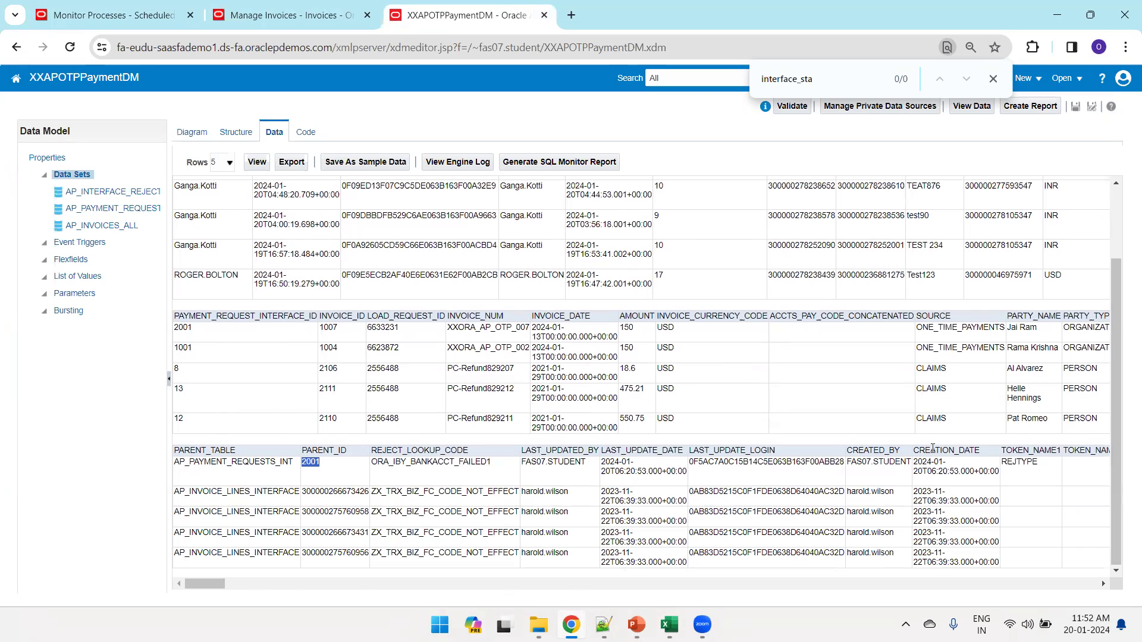
double_click(1020, 462)
drag(202, 585, 286, 606)
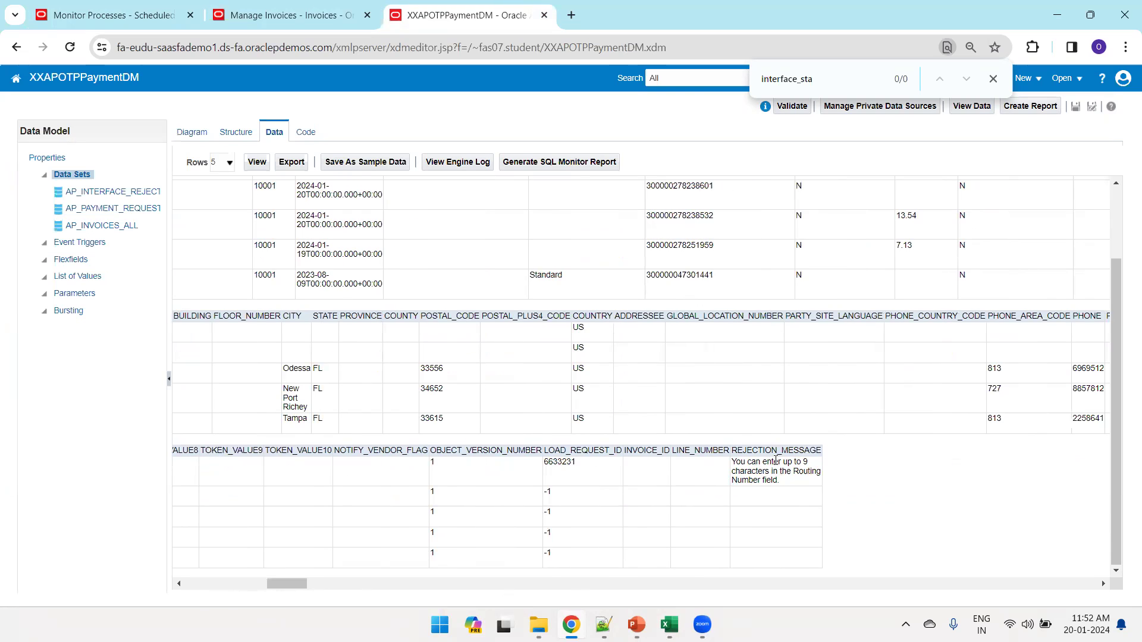
drag(785, 486, 734, 463)
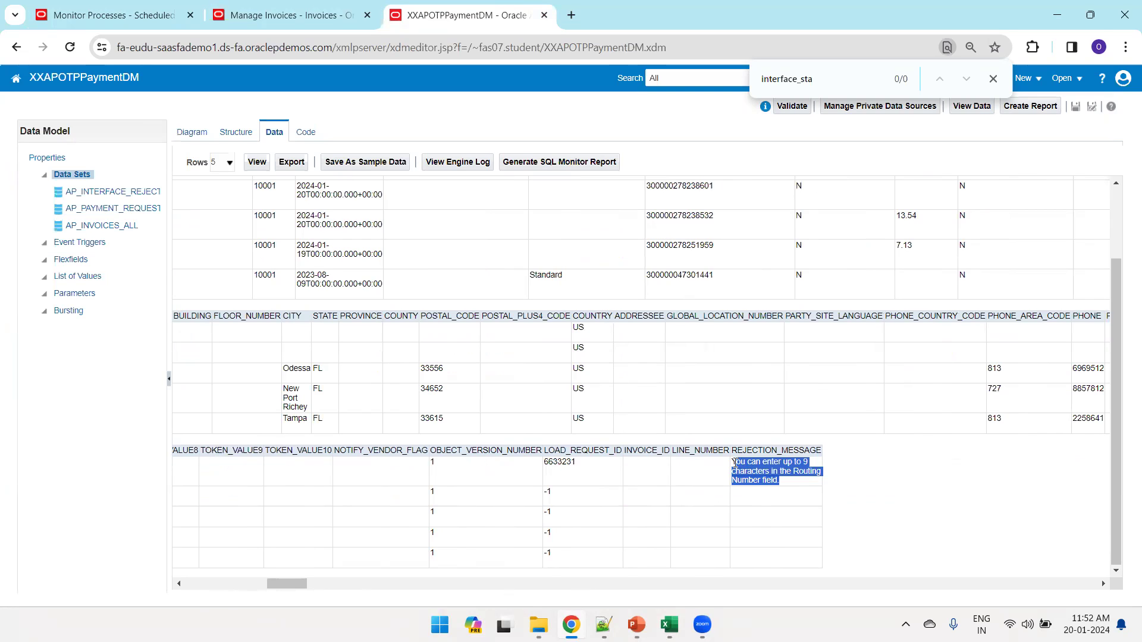
drag(283, 583, 203, 583)
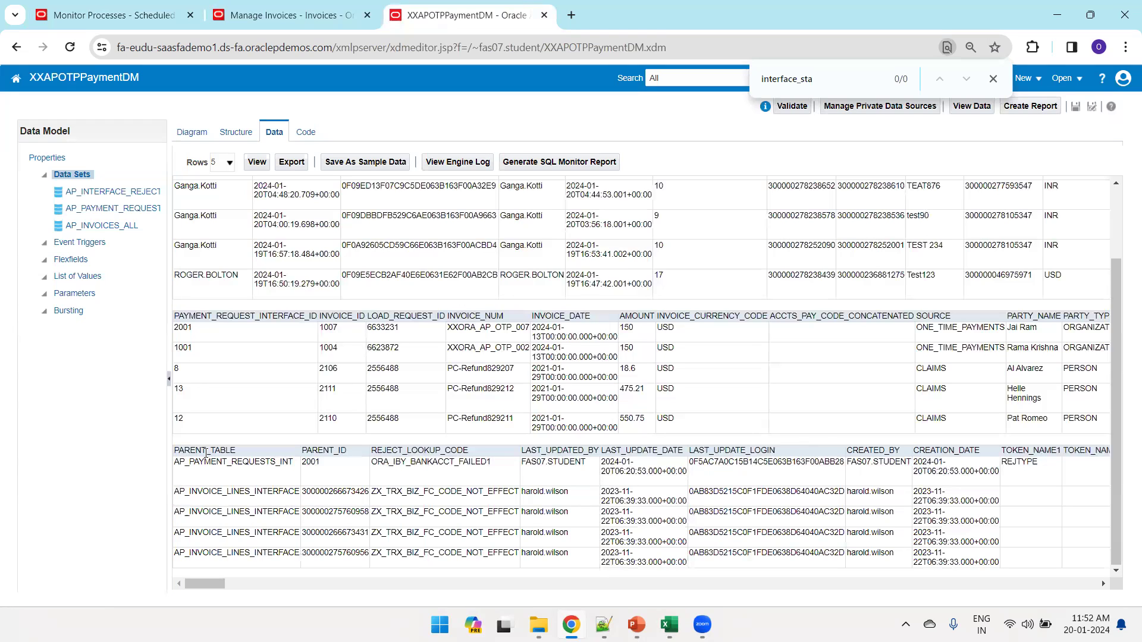
Step: Widen the data model outline and select the AP_INTERFACE_REJECTIONS data set
drag(169, 207, 216, 220)
click(115, 199)
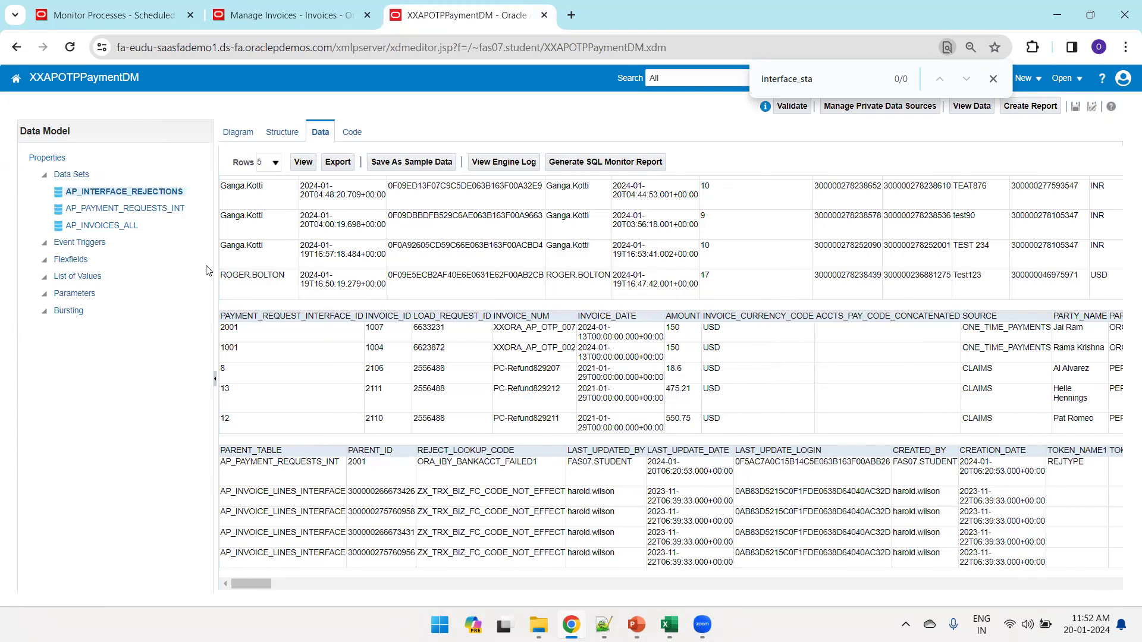
key(ctrl+1)
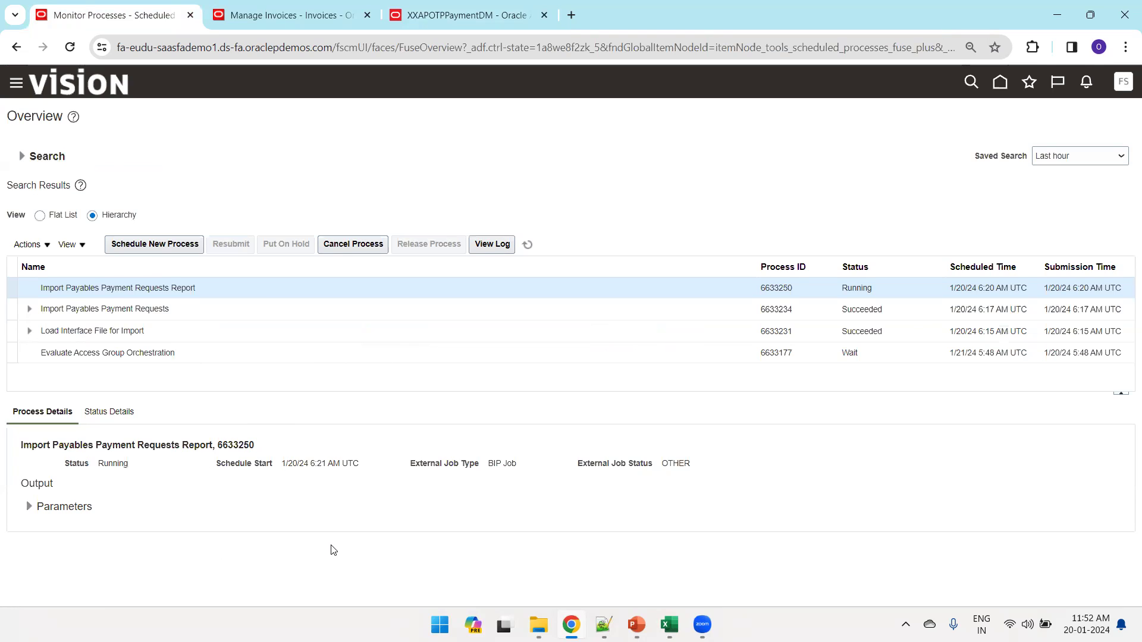
key(ctrl+2)
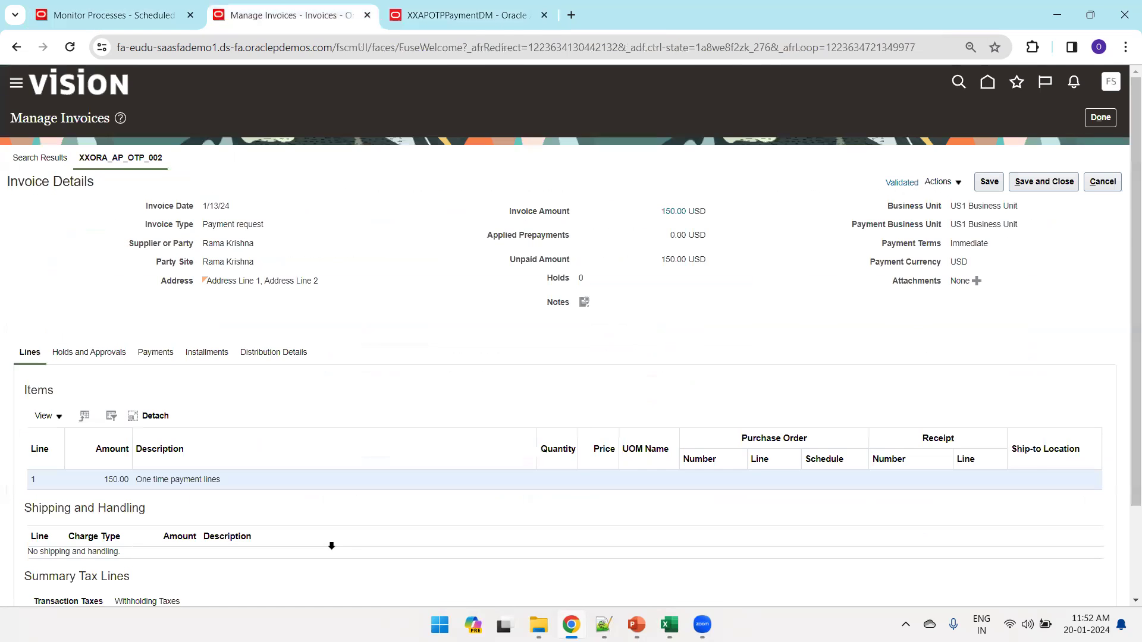
key(ctrl+3)
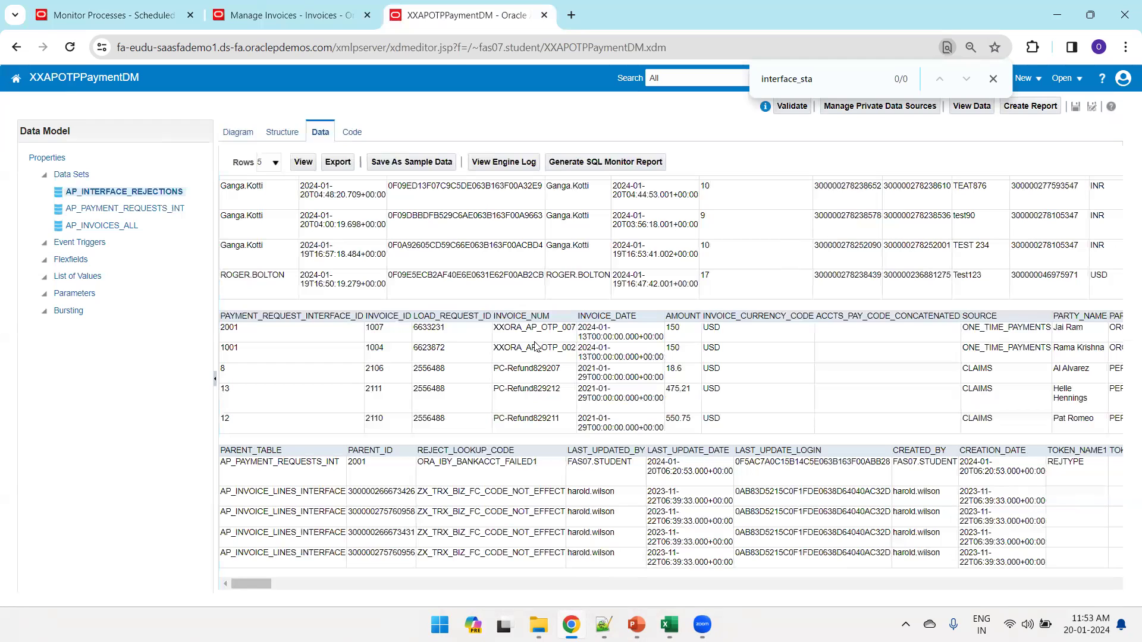
key(ctrl+1)
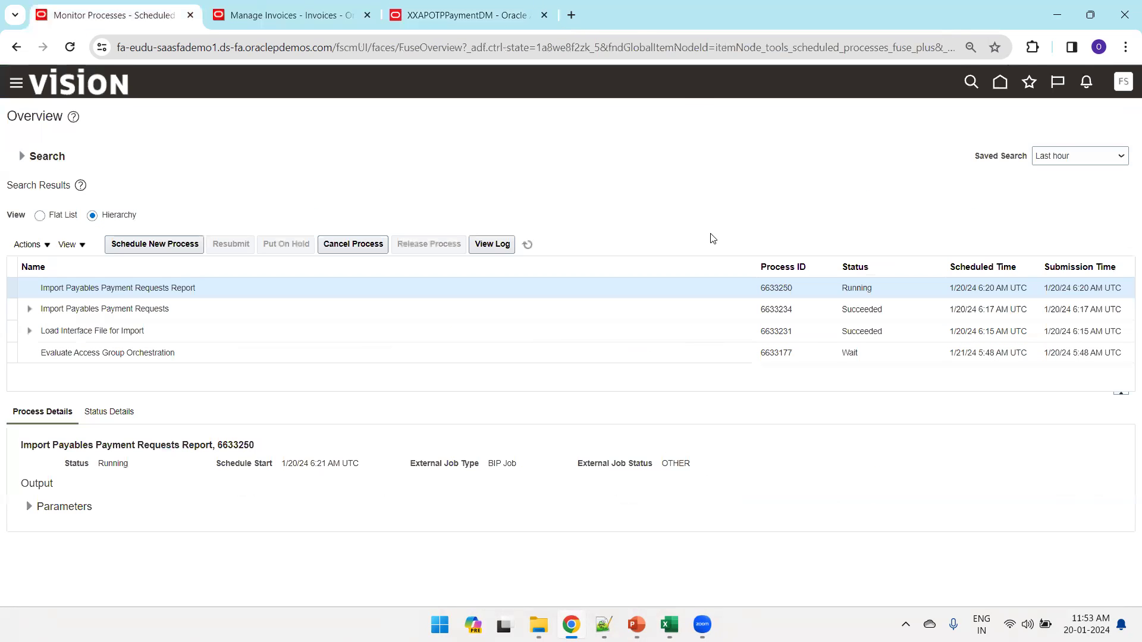